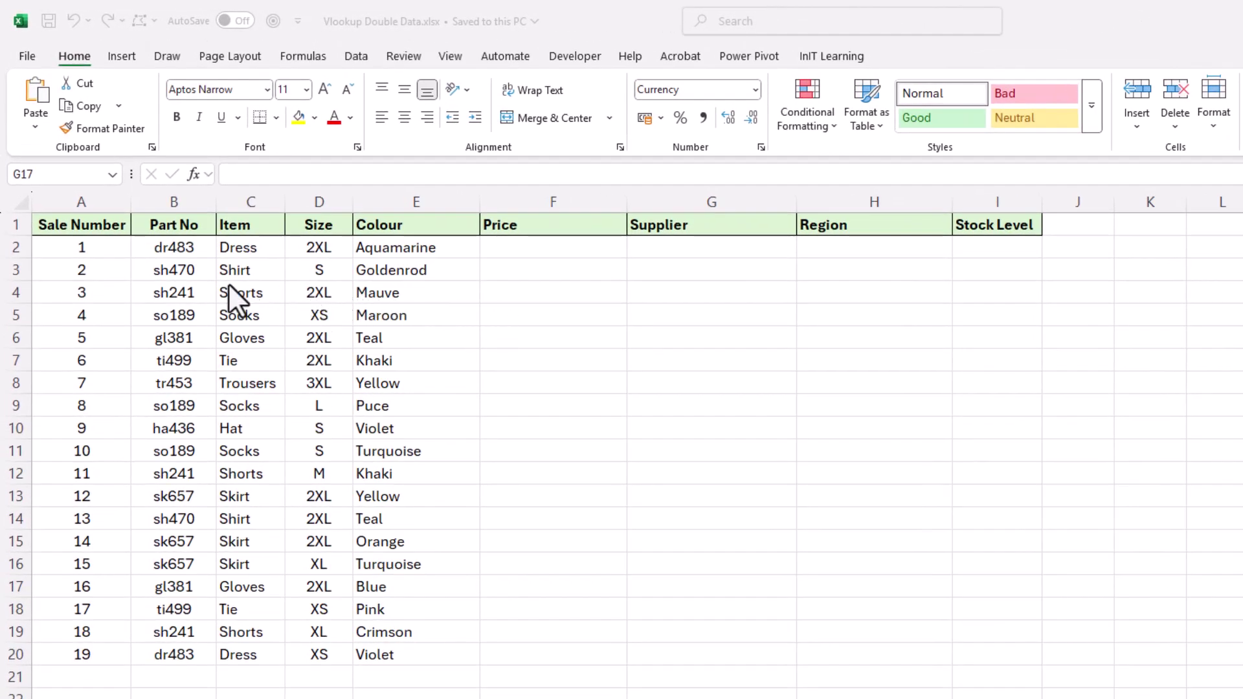
Review the part numbers in the Warehouse 1 and Warehouse 2 tables on the Warehouses sheet.
{"action": "left_click", "coordinate": [188, 259]}
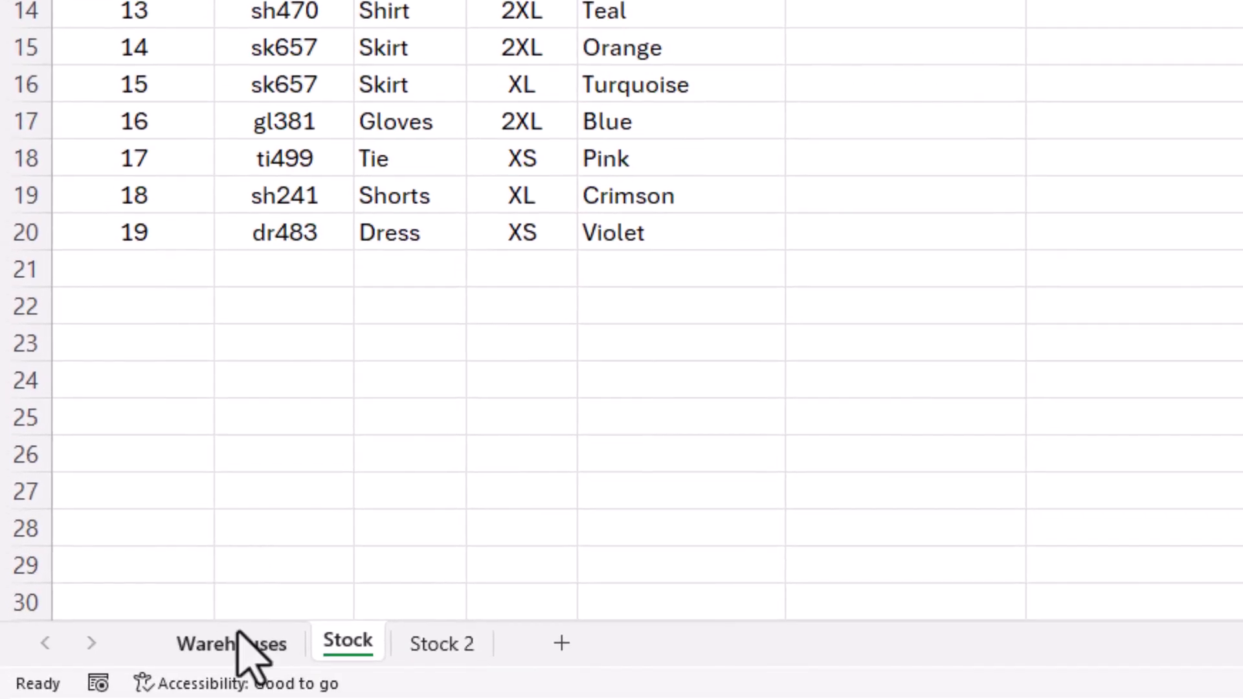
{"action": "left_click", "coordinate": [259, 646]}
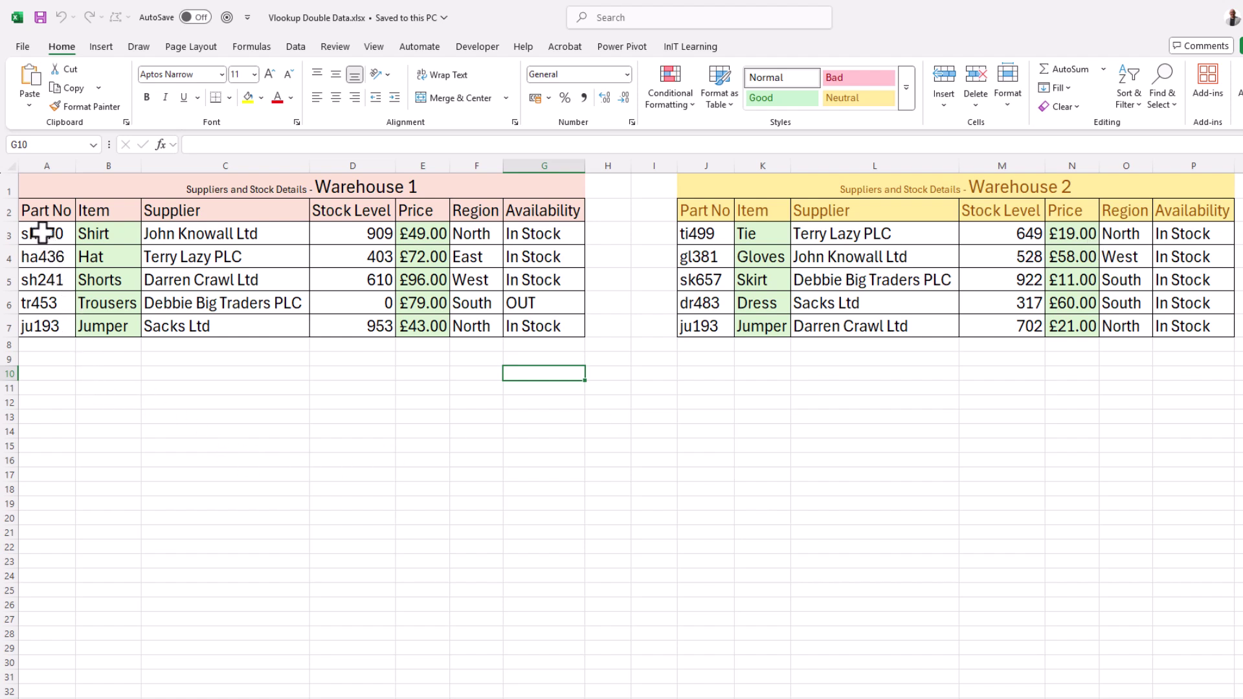
{"action": "left_click_drag", "start_coordinate": [41, 232], "coordinate": [36, 325]}
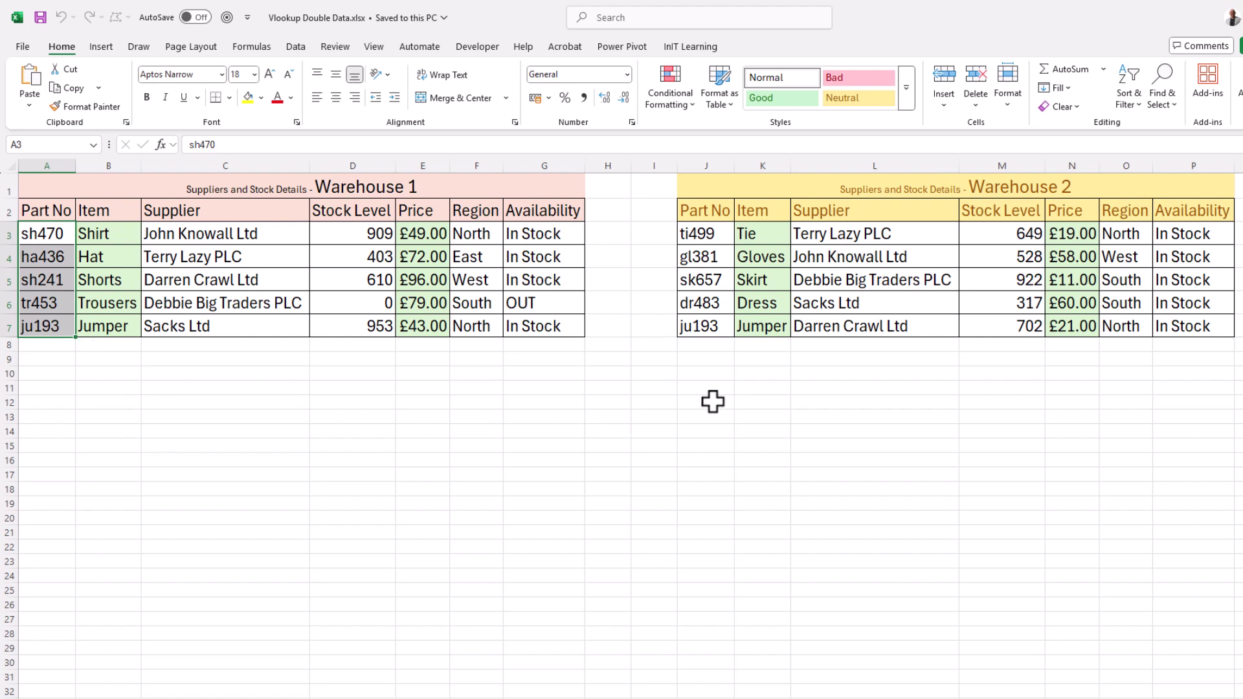
{"action": "left_click_drag", "start_coordinate": [713, 231], "coordinate": [711, 329]}
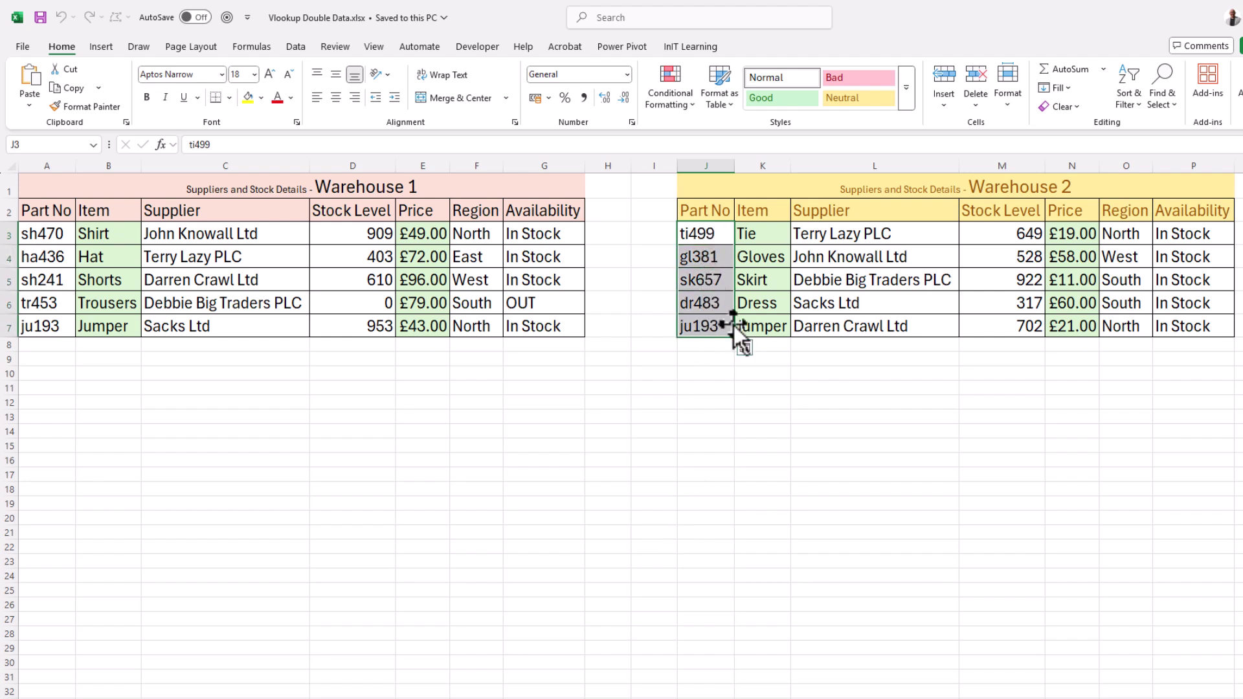
{"action": "left_click", "coordinate": [702, 234]}
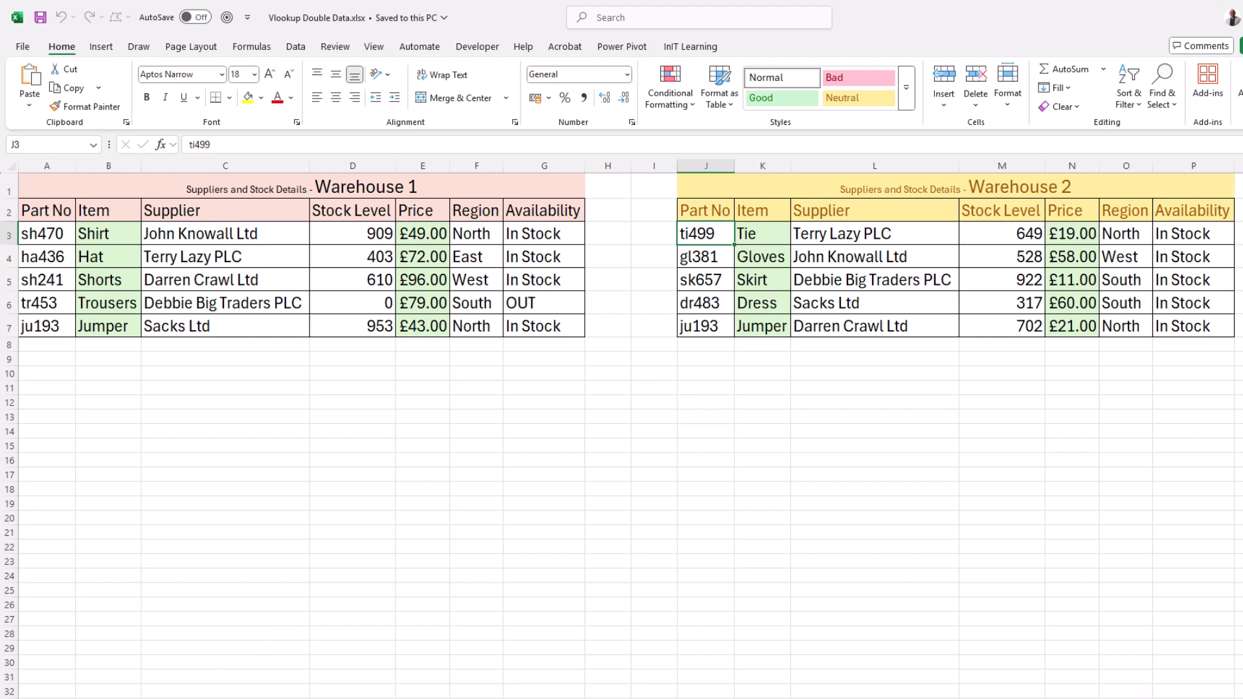
Return to the sales list and start a VLOOKUP in Price cell F2 with part number B2 as the lookup value.
{"action": "key", "text": "ctrl+Page_Up"}
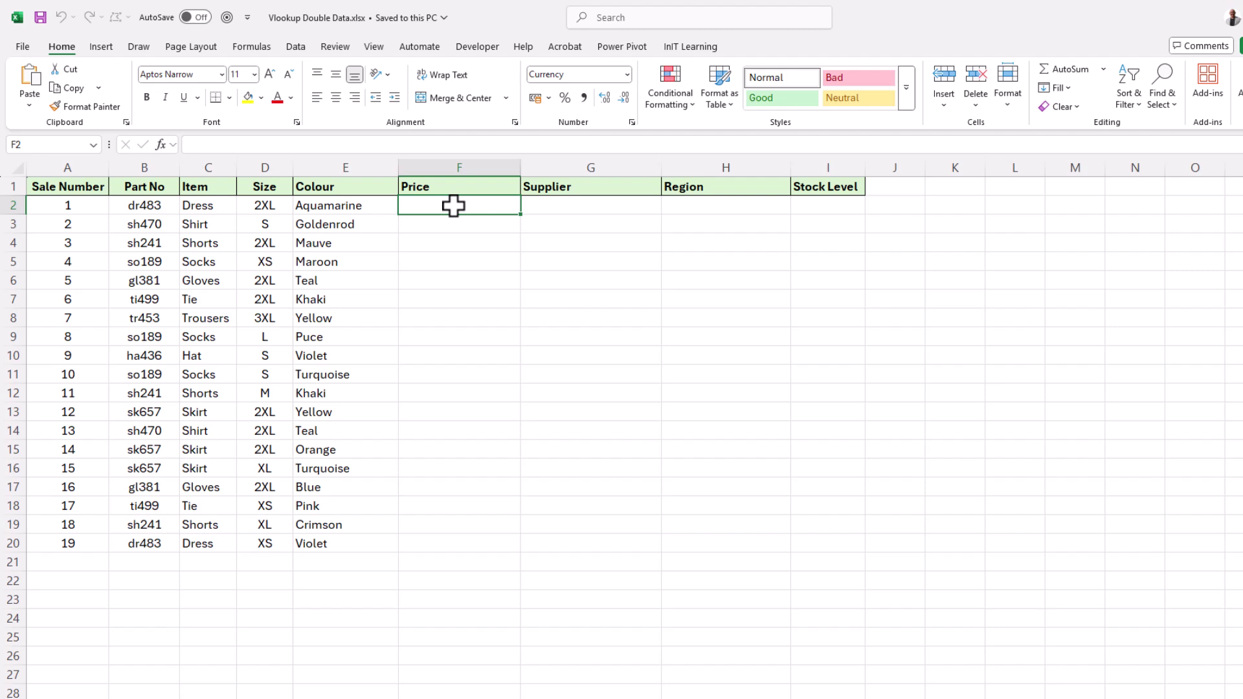
{"action": "type", "text": "=vl"}
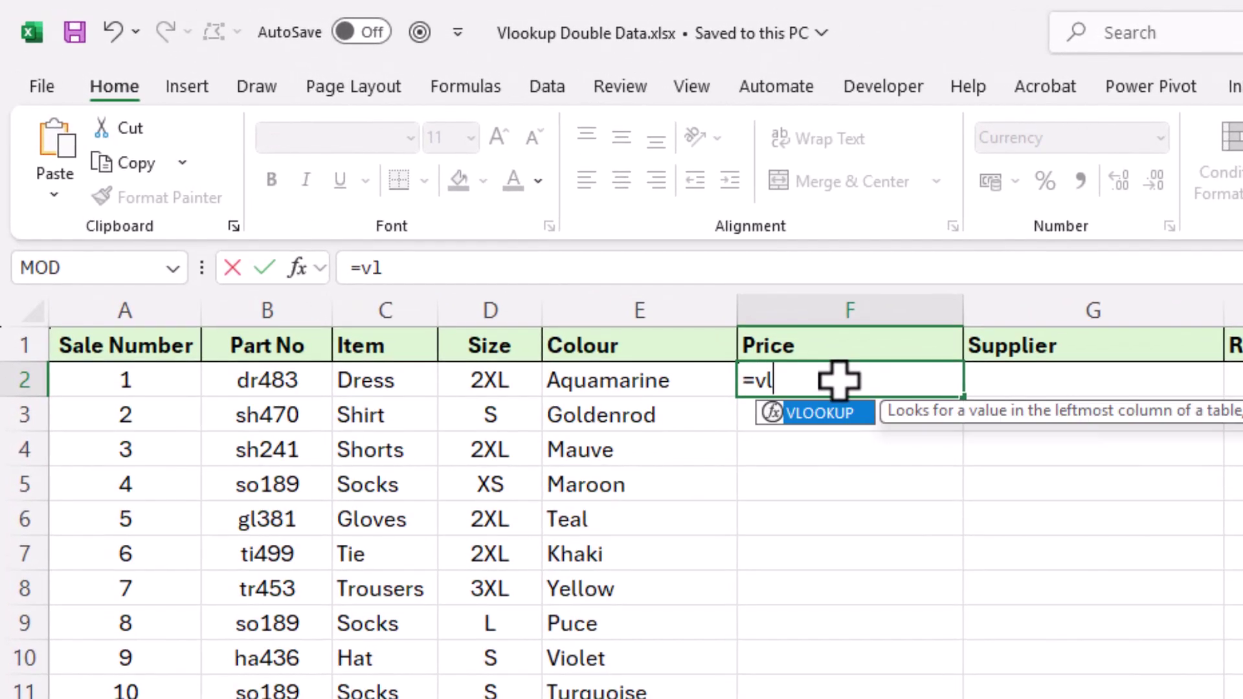
{"action": "key", "text": "Tab"}
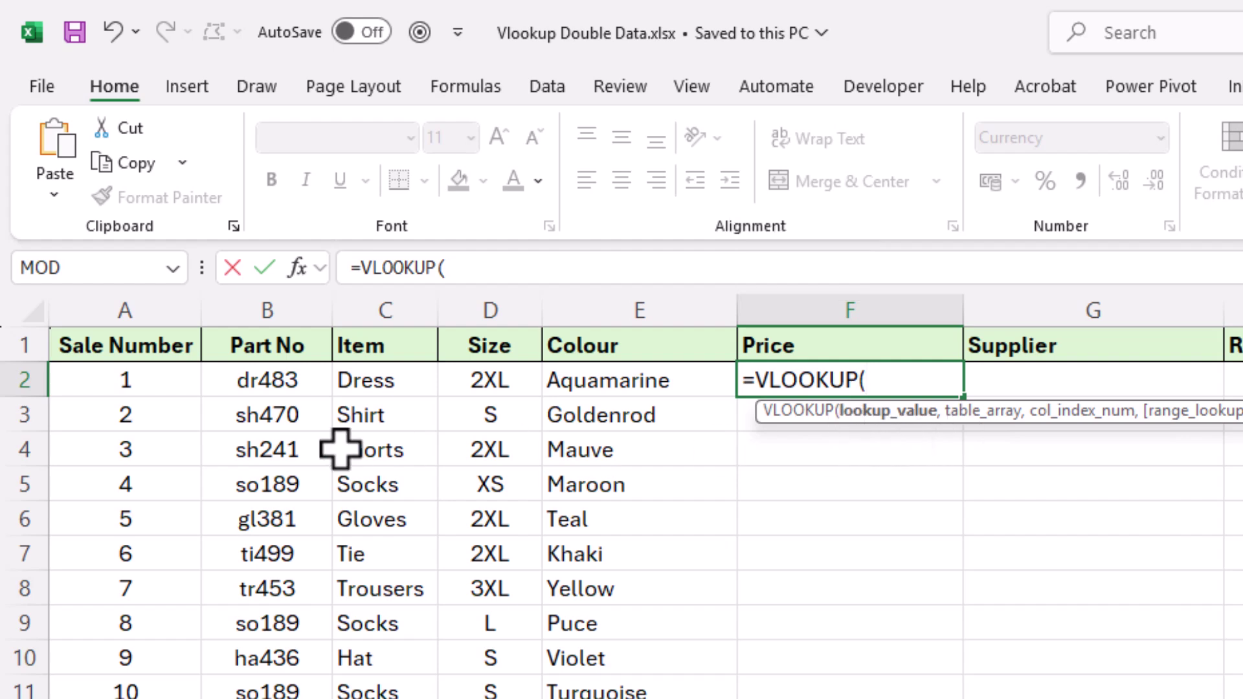
{"action": "left_click", "coordinate": [280, 382]}
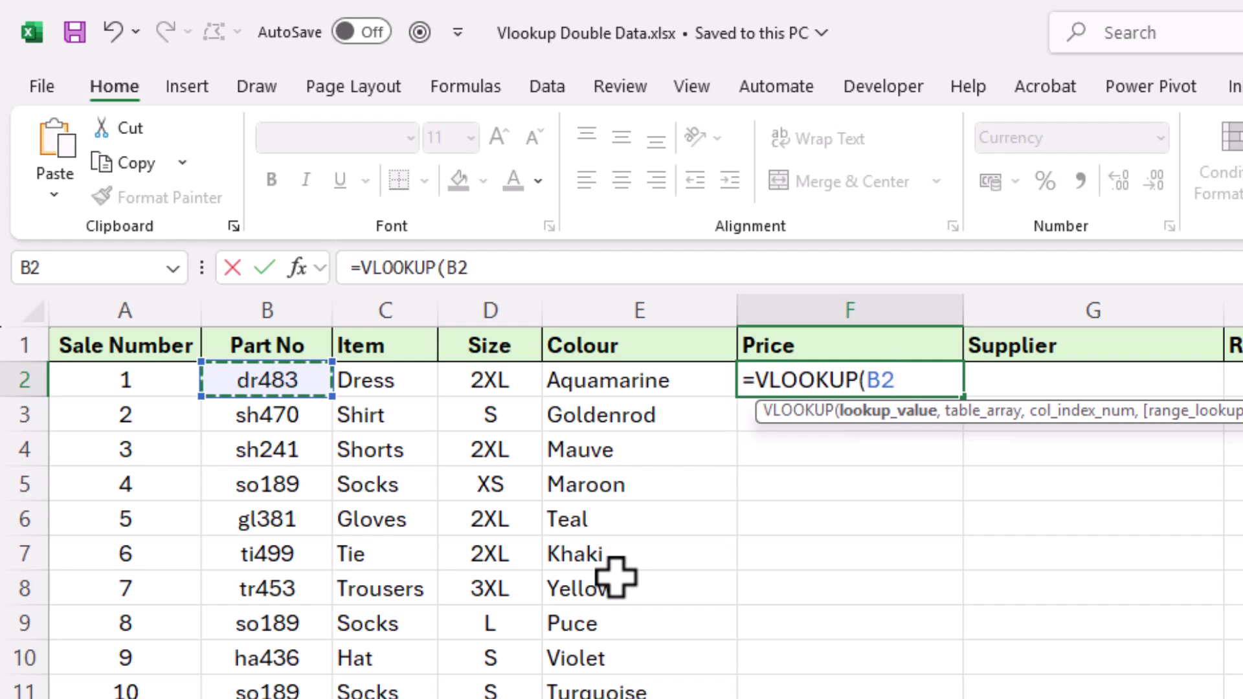
{"action": "type", "text": ","}
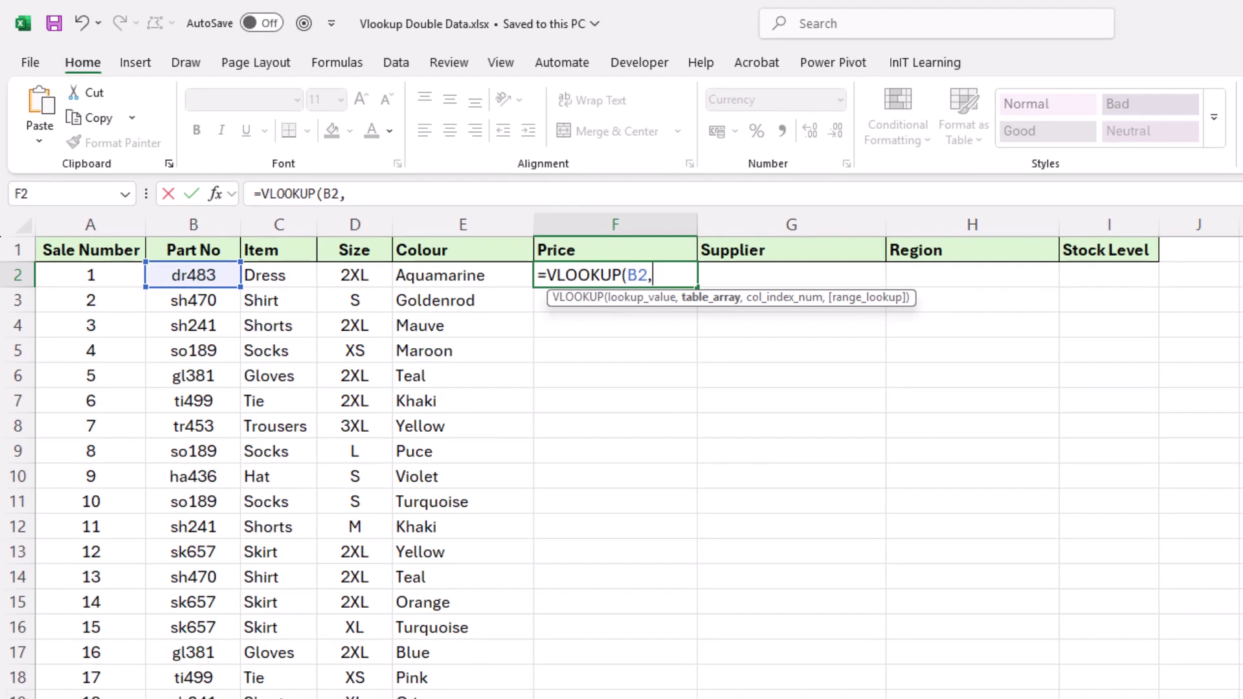
Set the VLOOKUP table array to the Warehouse 1 data on the Warehouses sheet as the absolute range $A$3:$G$7.
{"action": "key", "text": "ctrl+Page_Down"}
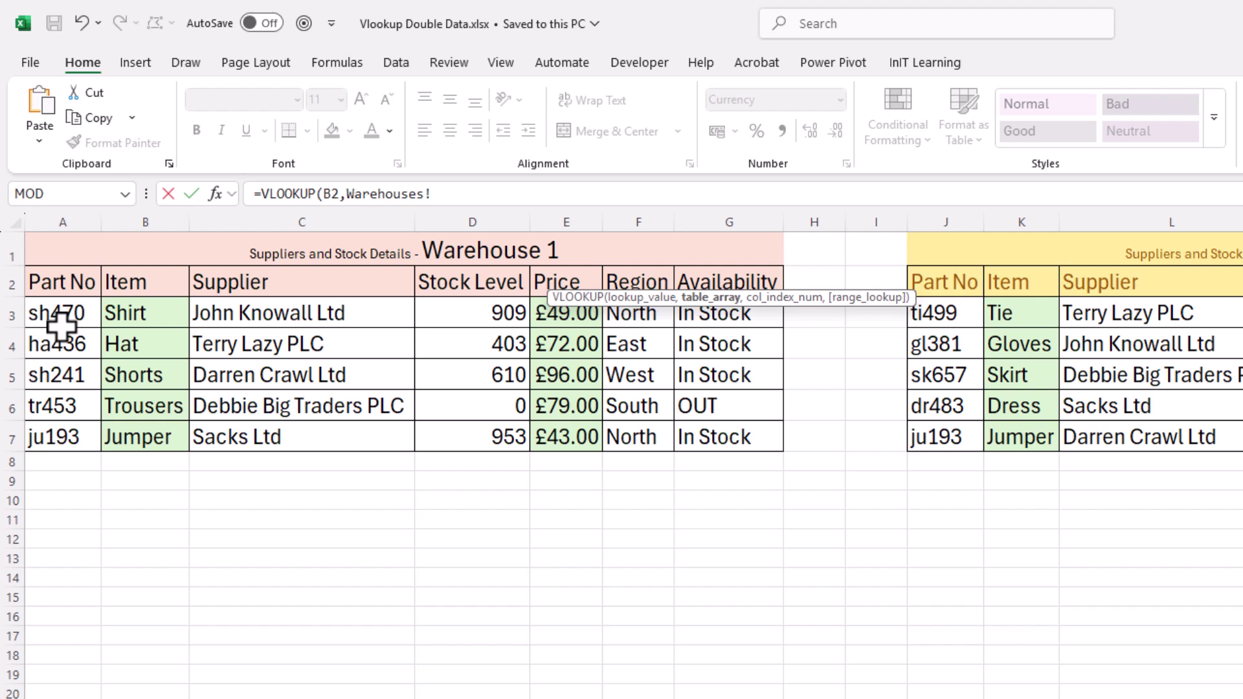
{"action": "left_click", "coordinate": [59, 306]}
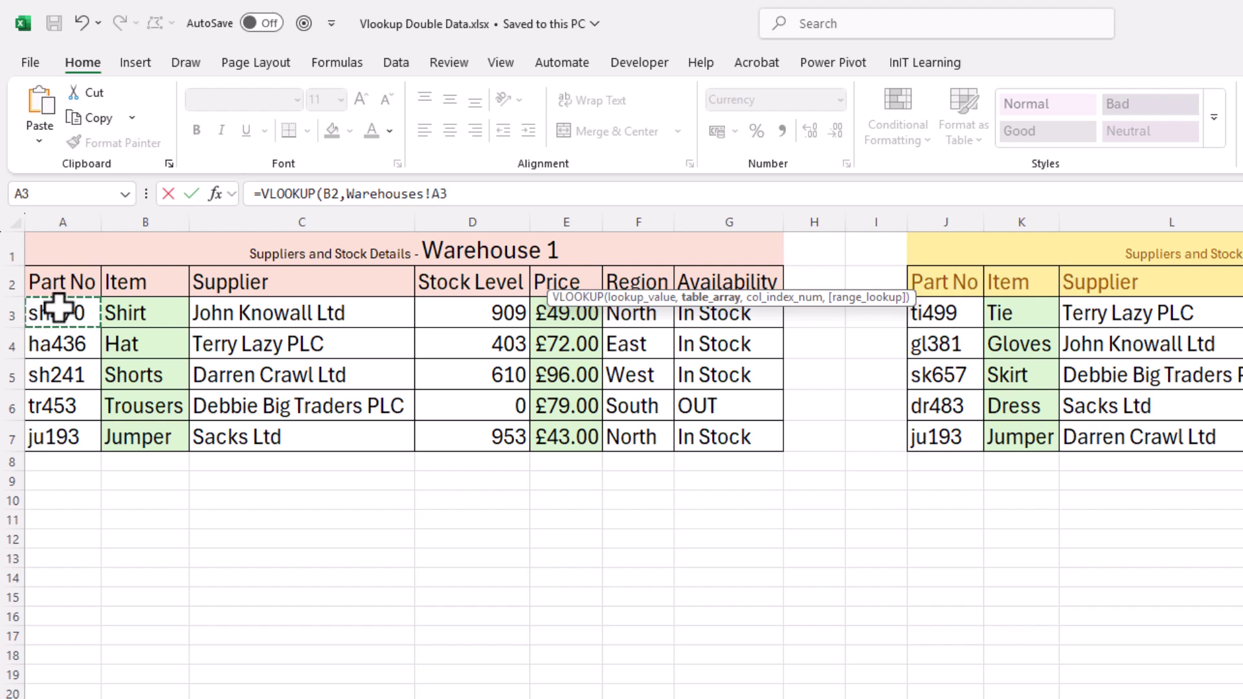
{"action": "left_click_drag", "start_coordinate": [70, 314], "coordinate": [726, 439]}
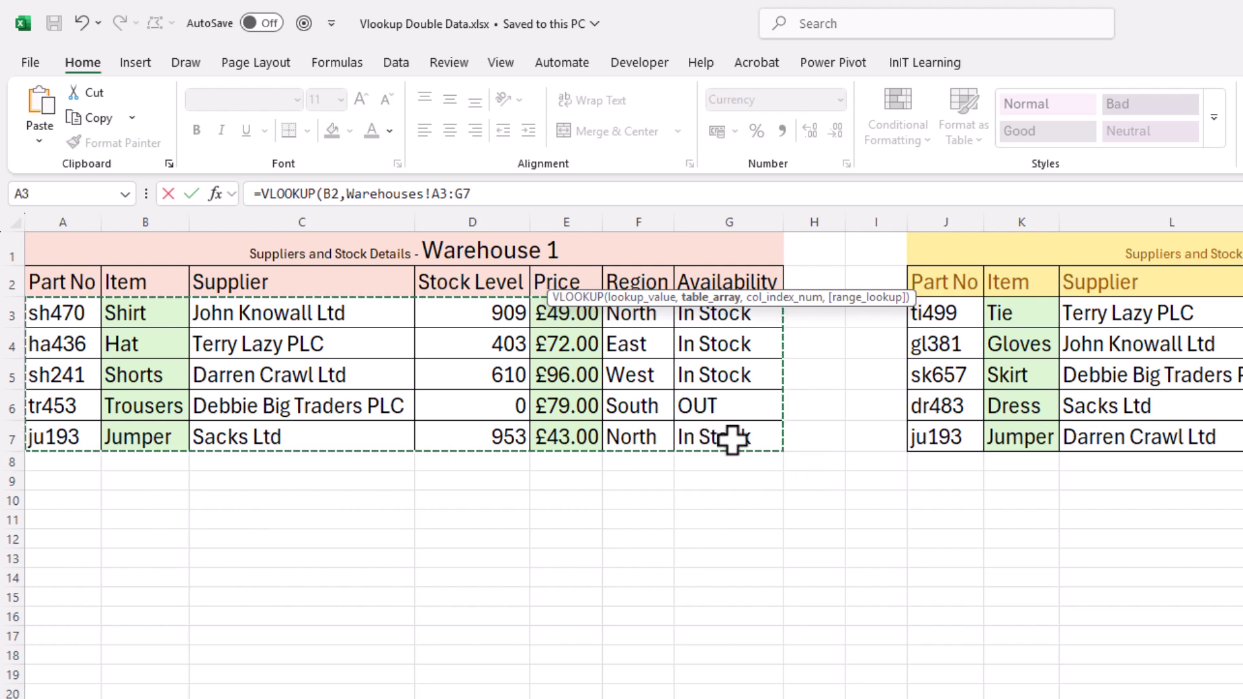
{"action": "key", "text": "F4"}
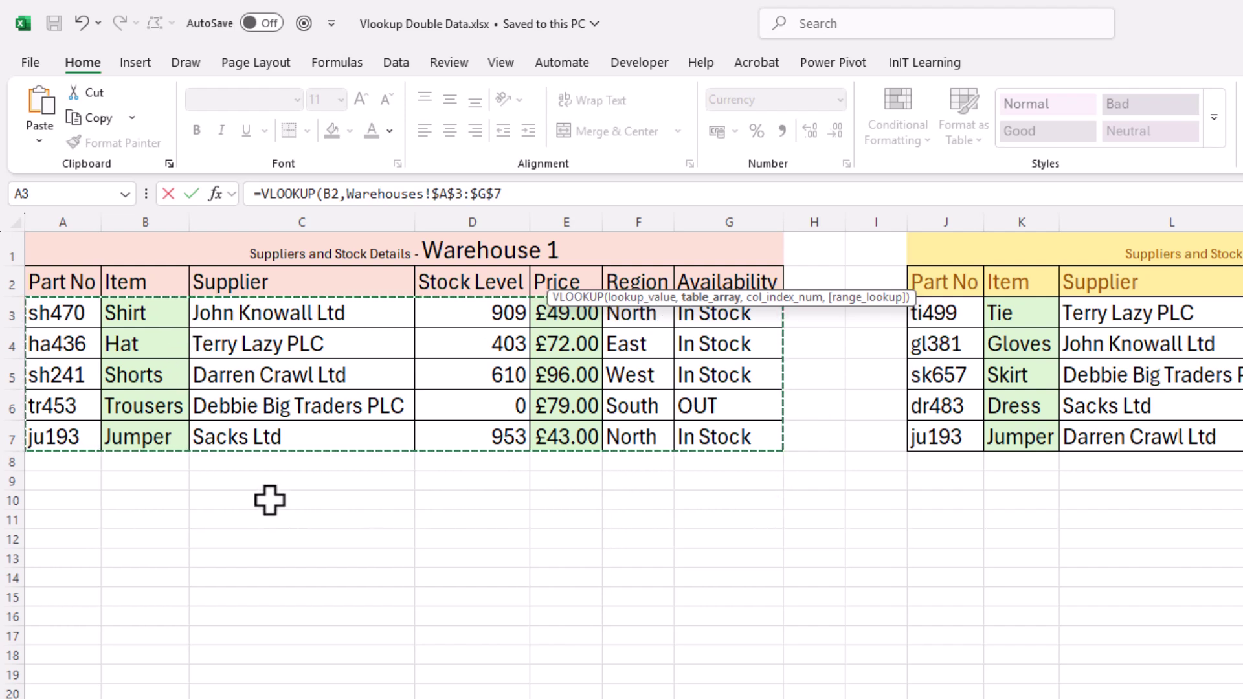
Complete the F2 VLOOKUP with column index 5 and exact match (FALSE), and fill it down the Price column to row 20.
{"action": "type", "text": ","}
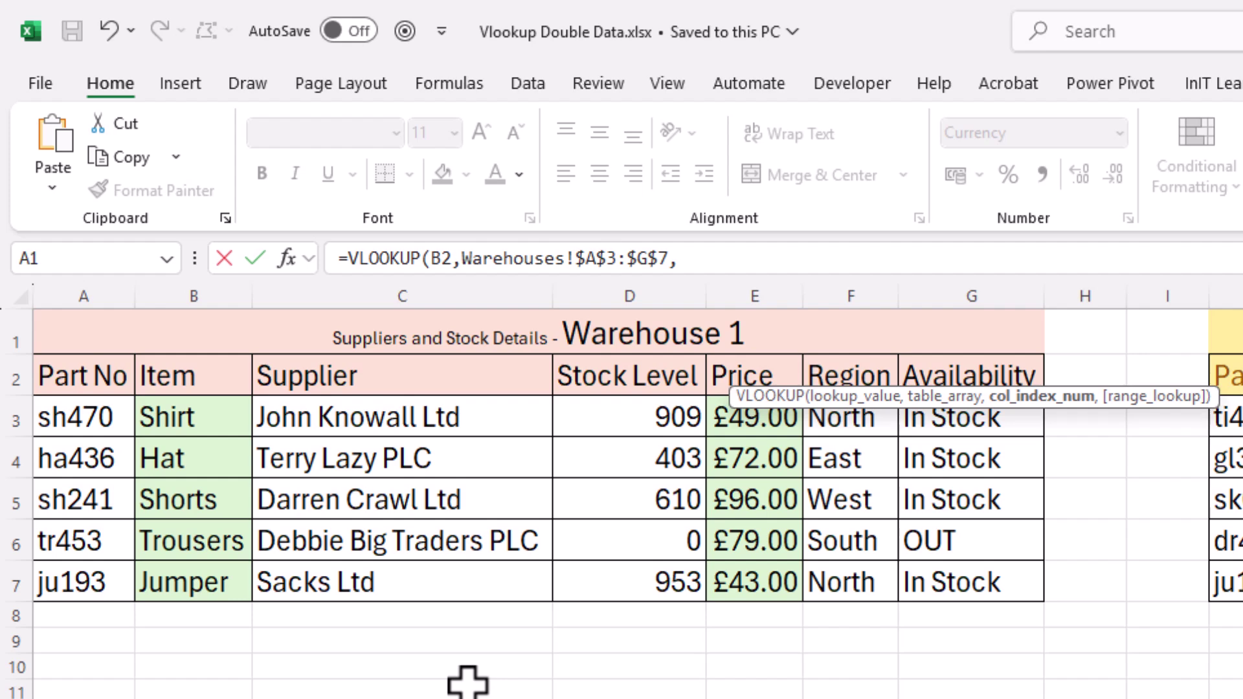
{"action": "type", "text": "5,"}
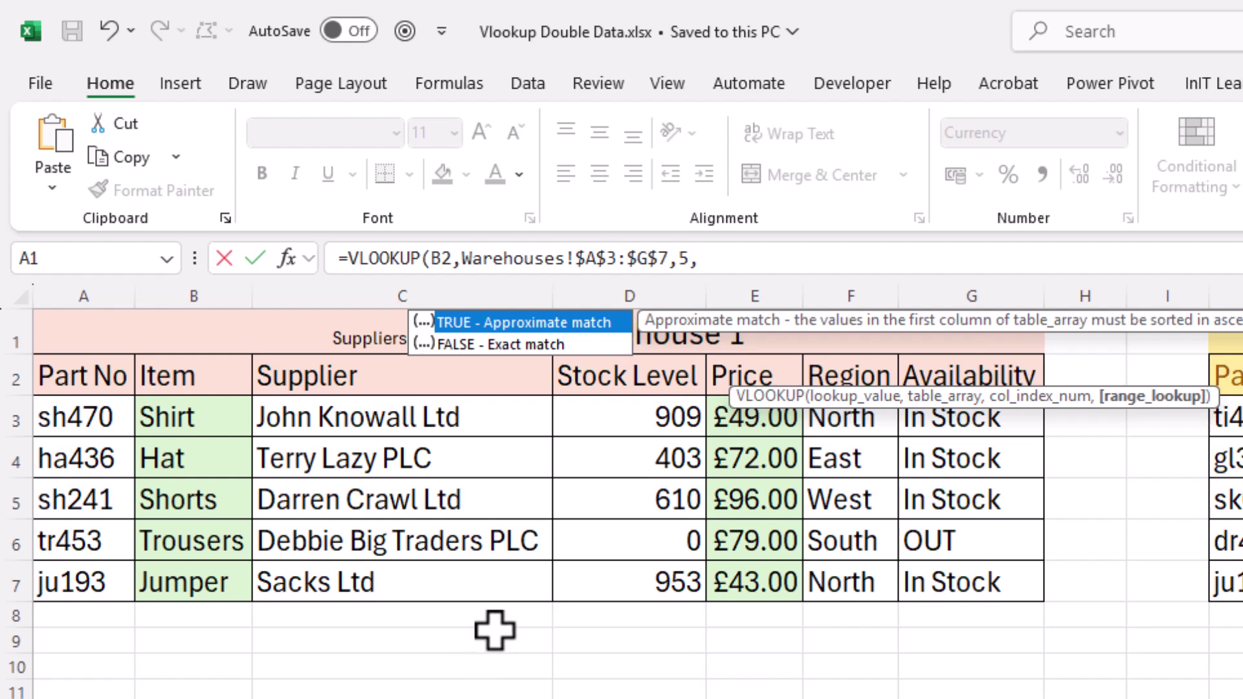
{"action": "left_click", "coordinate": [527, 346]}
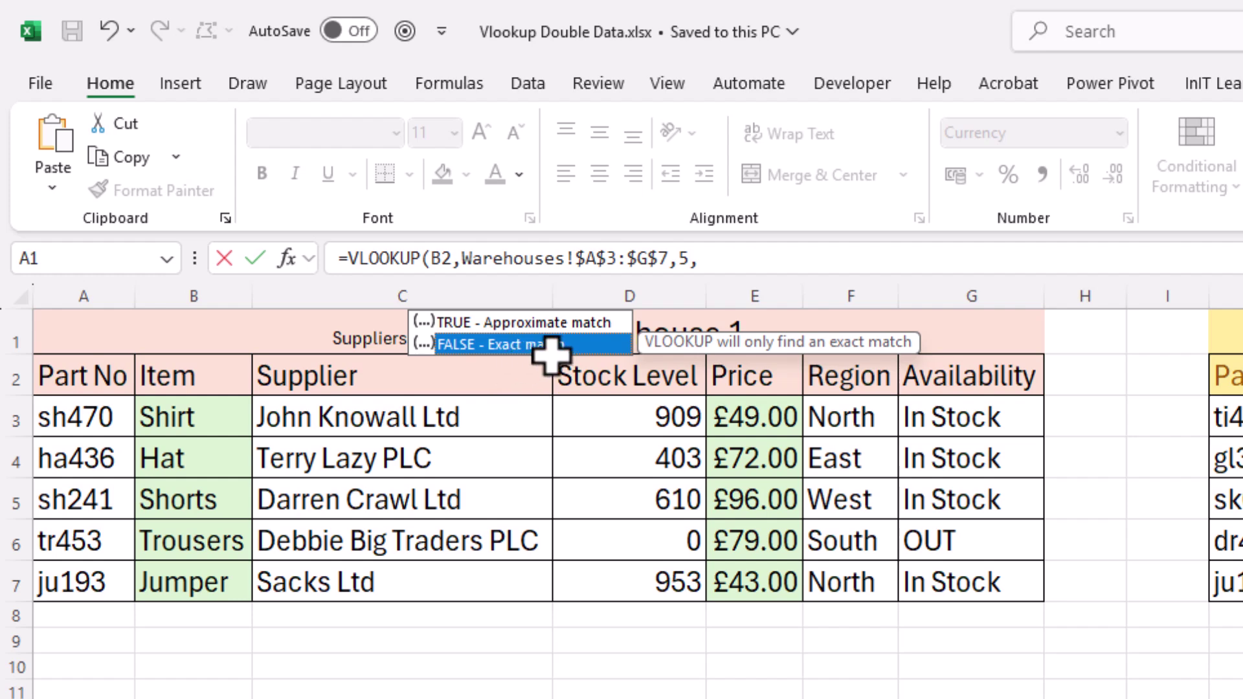
{"action": "key", "text": "Tab"}
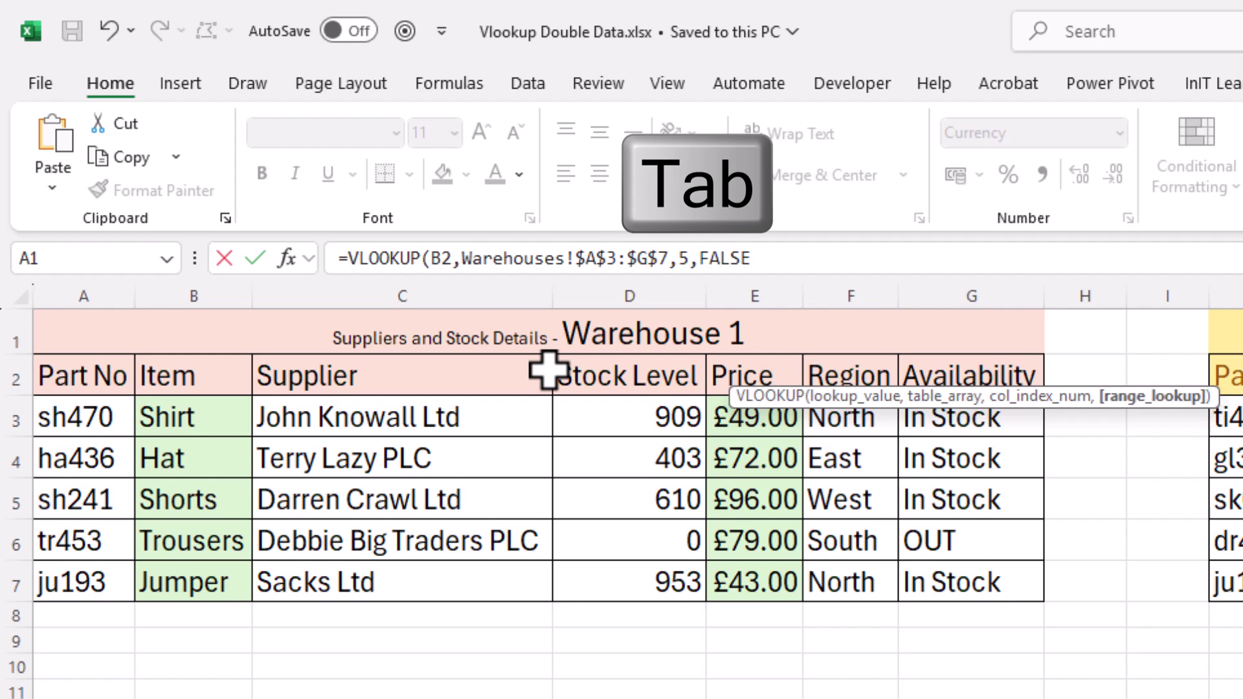
{"action": "type", "text": ")"}
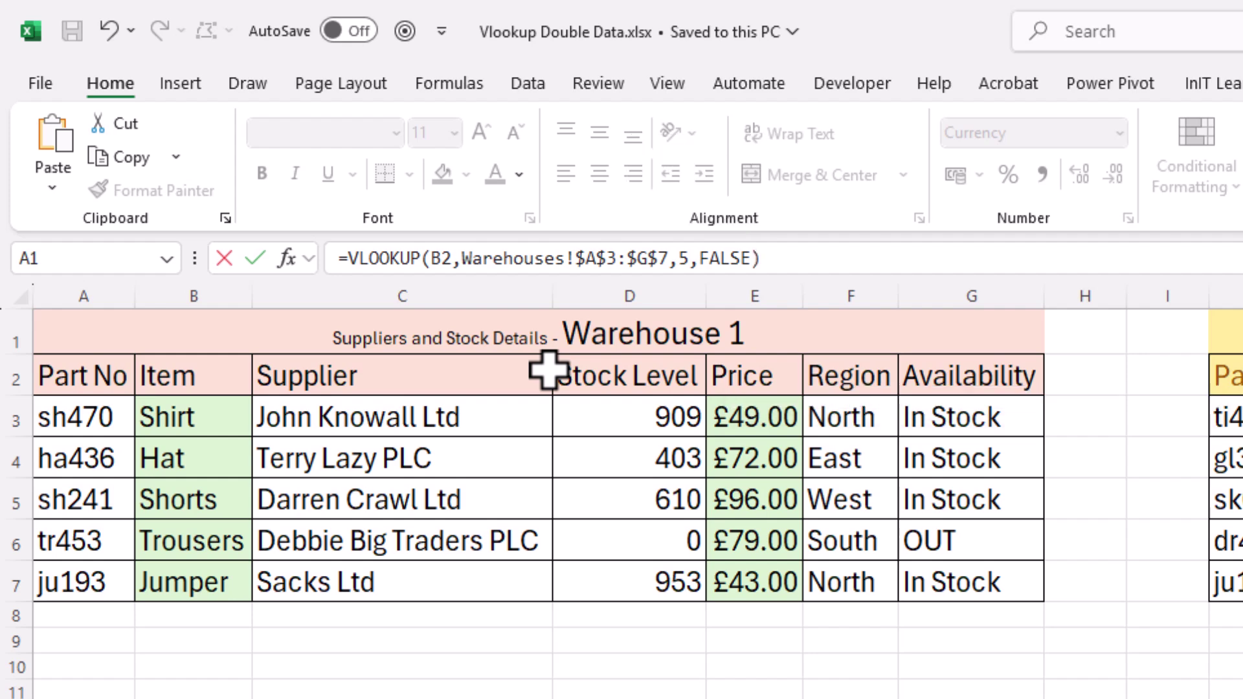
{"action": "key", "text": "Return"}
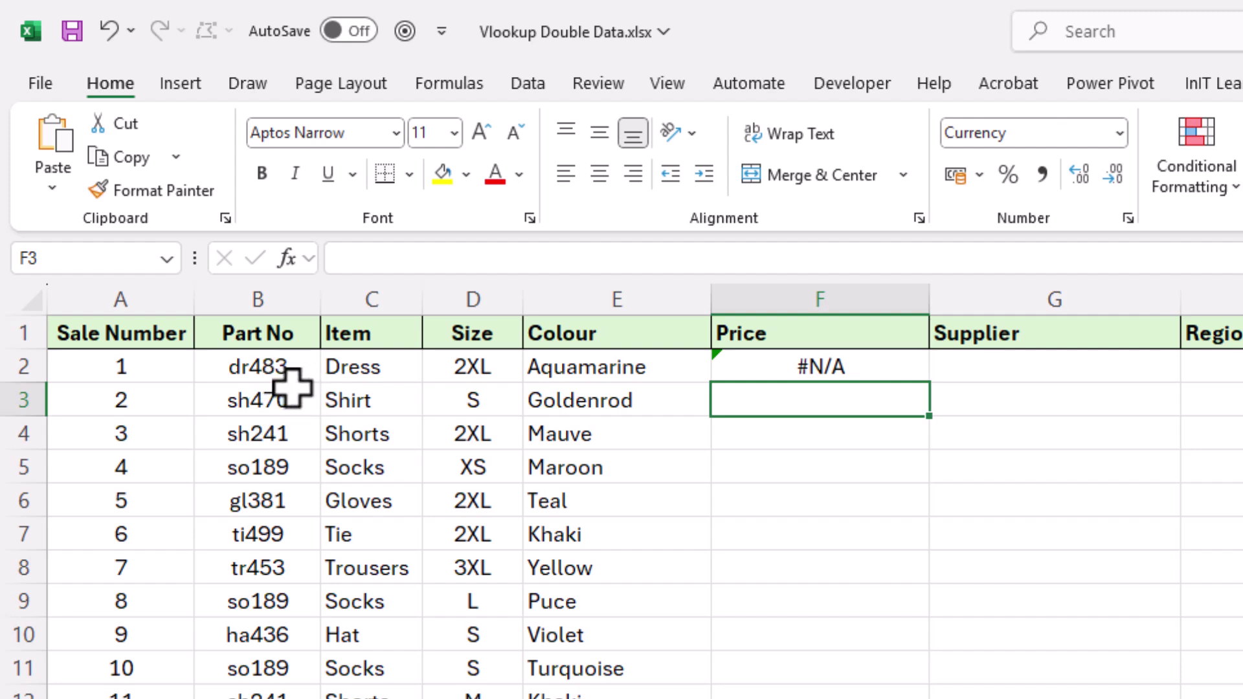
{"action": "left_click", "coordinate": [888, 370]}
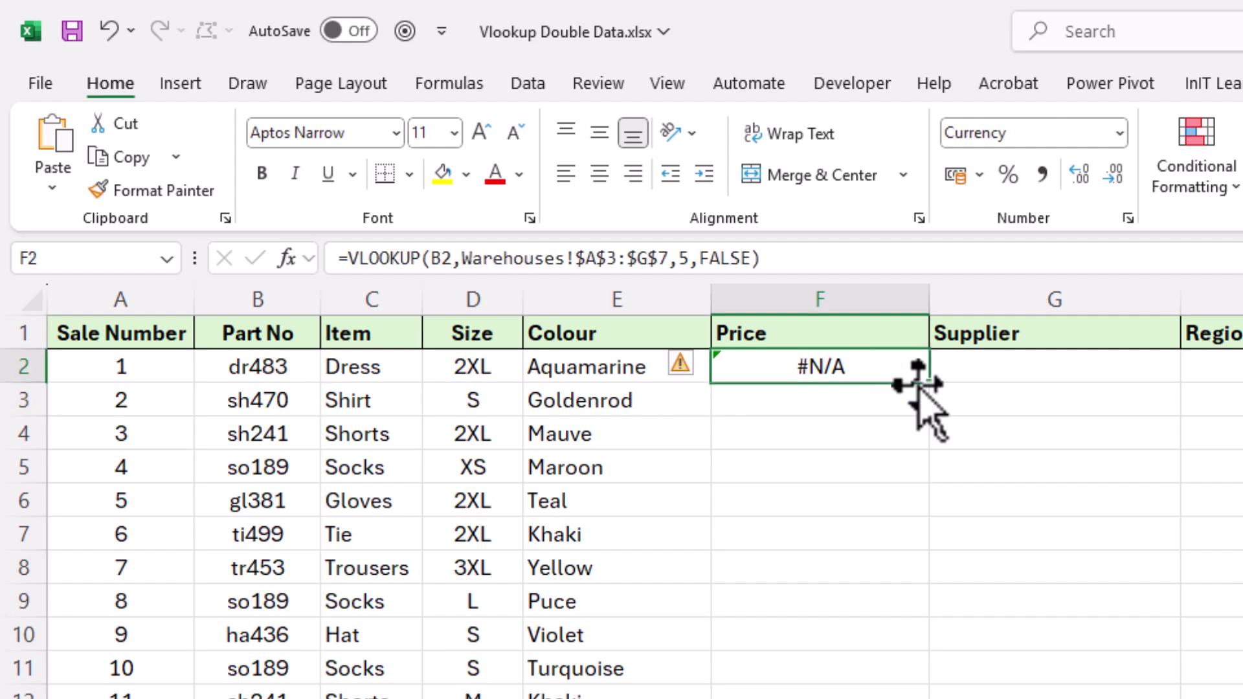
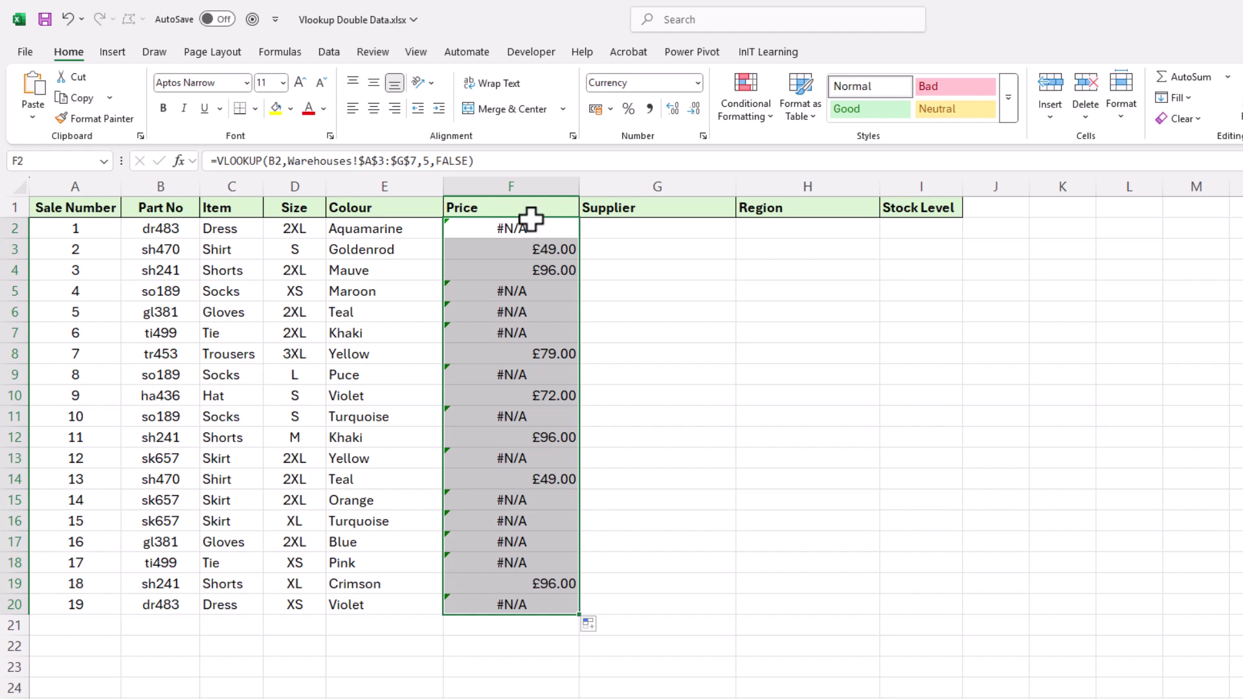
Check the copied VLOOKUP formulas in individual cells of the Price column.
{"action": "left_click", "coordinate": [521, 269]}
{"action": "left_click", "coordinate": [518, 290]}
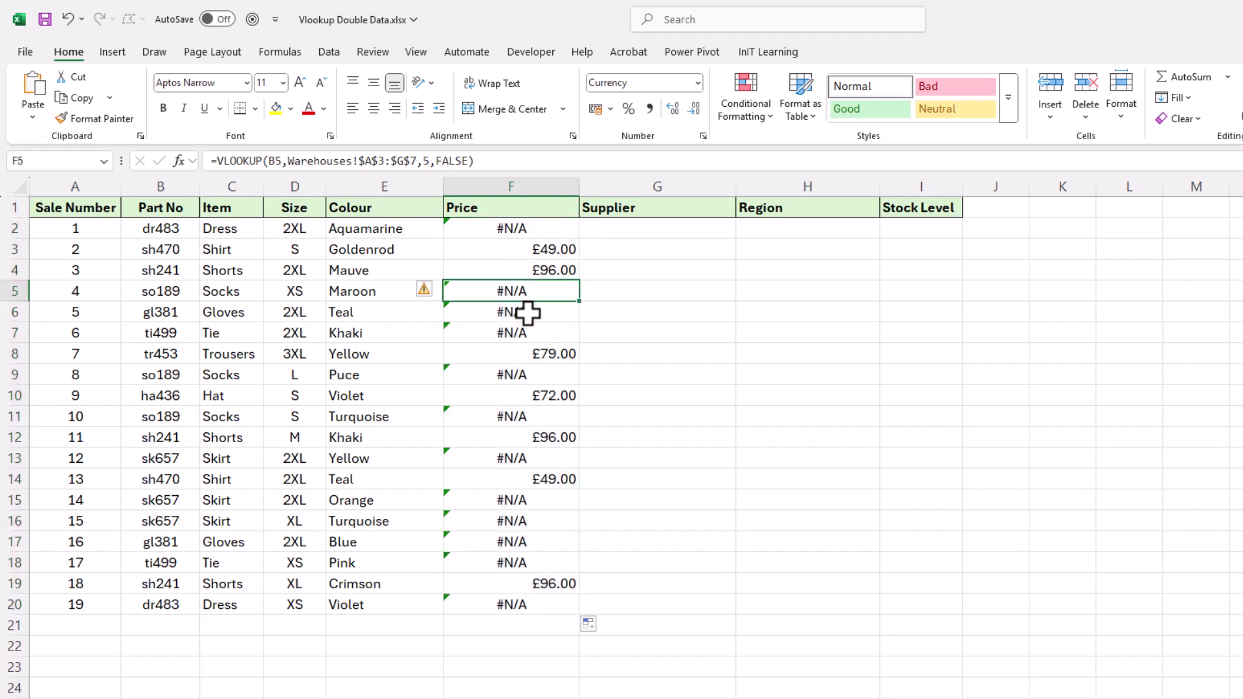
{"action": "left_click", "coordinate": [522, 312]}
{"action": "left_click", "coordinate": [521, 333]}
{"action": "left_click", "coordinate": [528, 356]}
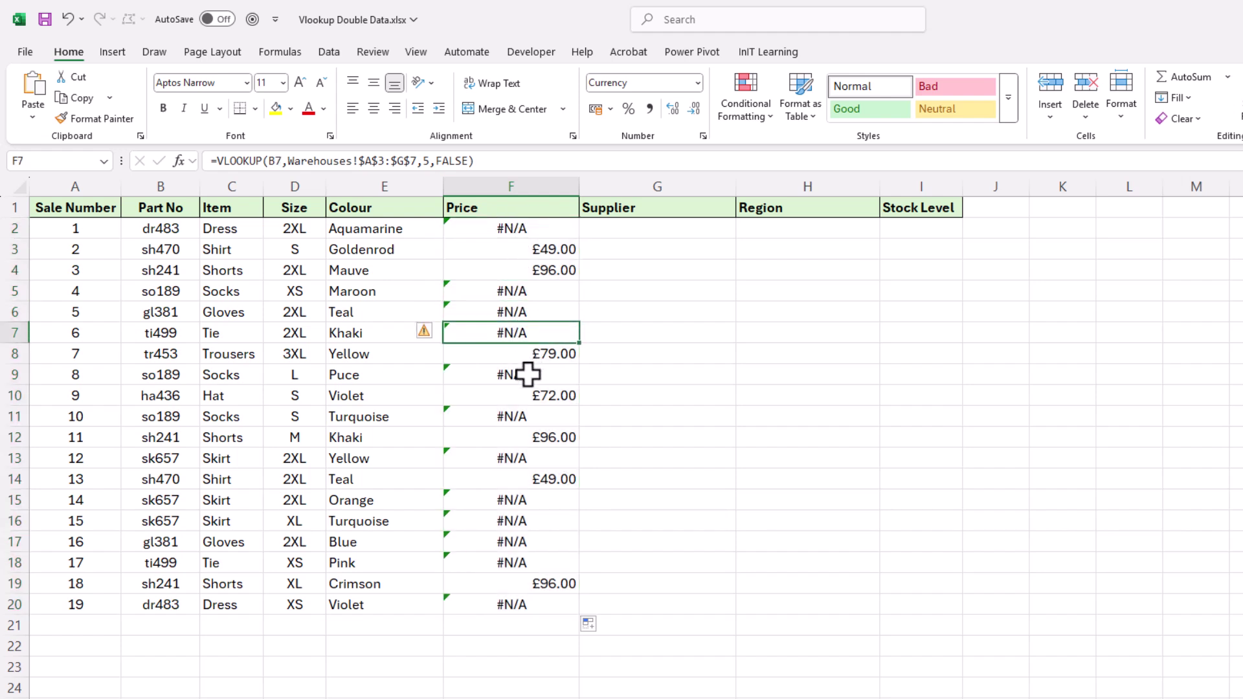
{"action": "left_click", "coordinate": [527, 374]}
Edit the formula in F2 to put an IFNA function in front of the existing VLOOKUP.
{"action": "left_click", "coordinate": [543, 229]}
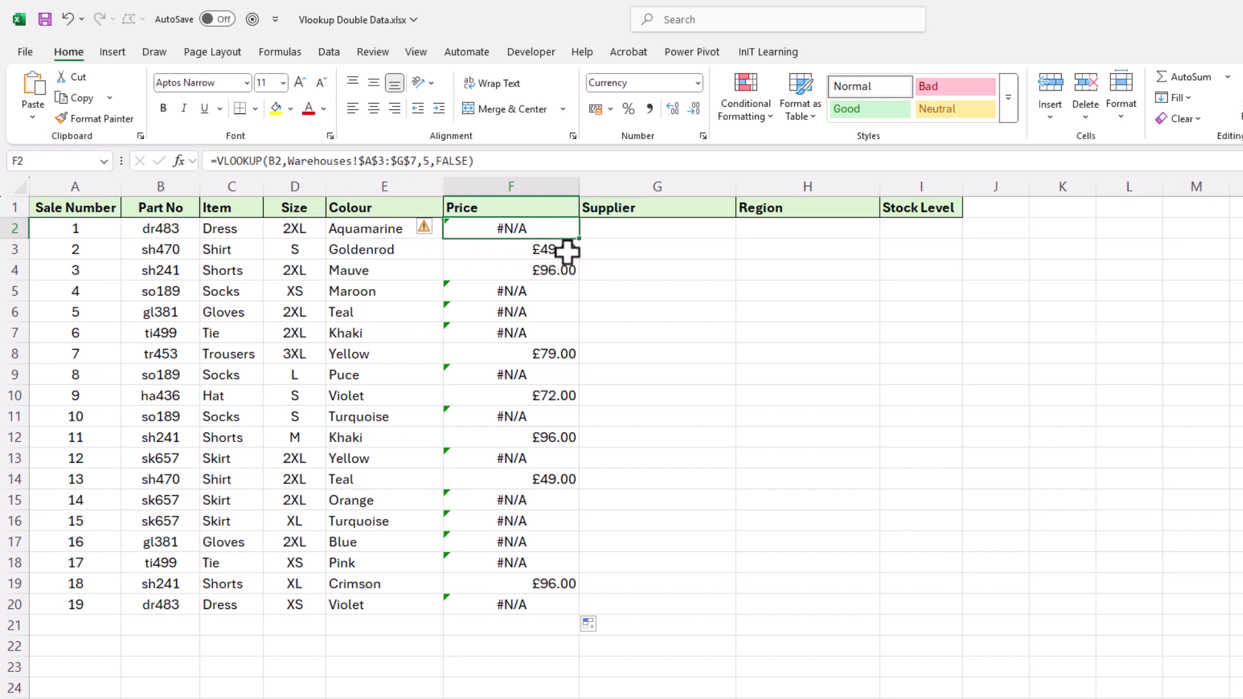
{"action": "key", "text": "F2"}
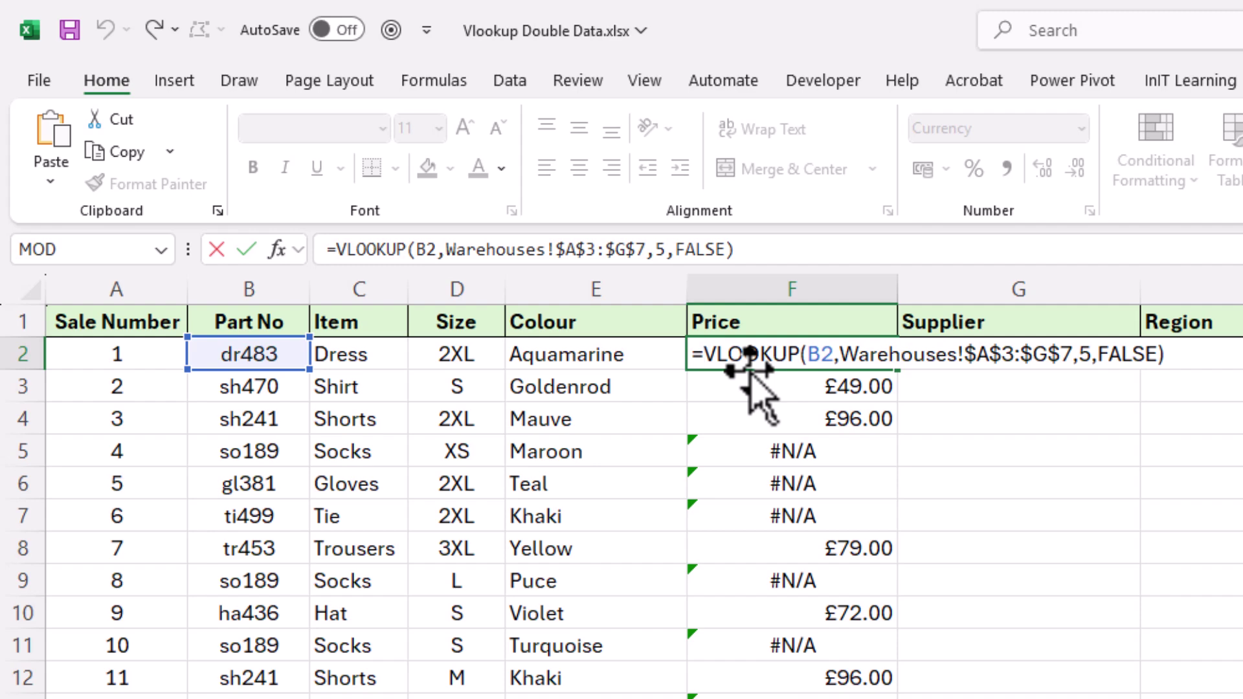
{"action": "type", "text": "ifn"}
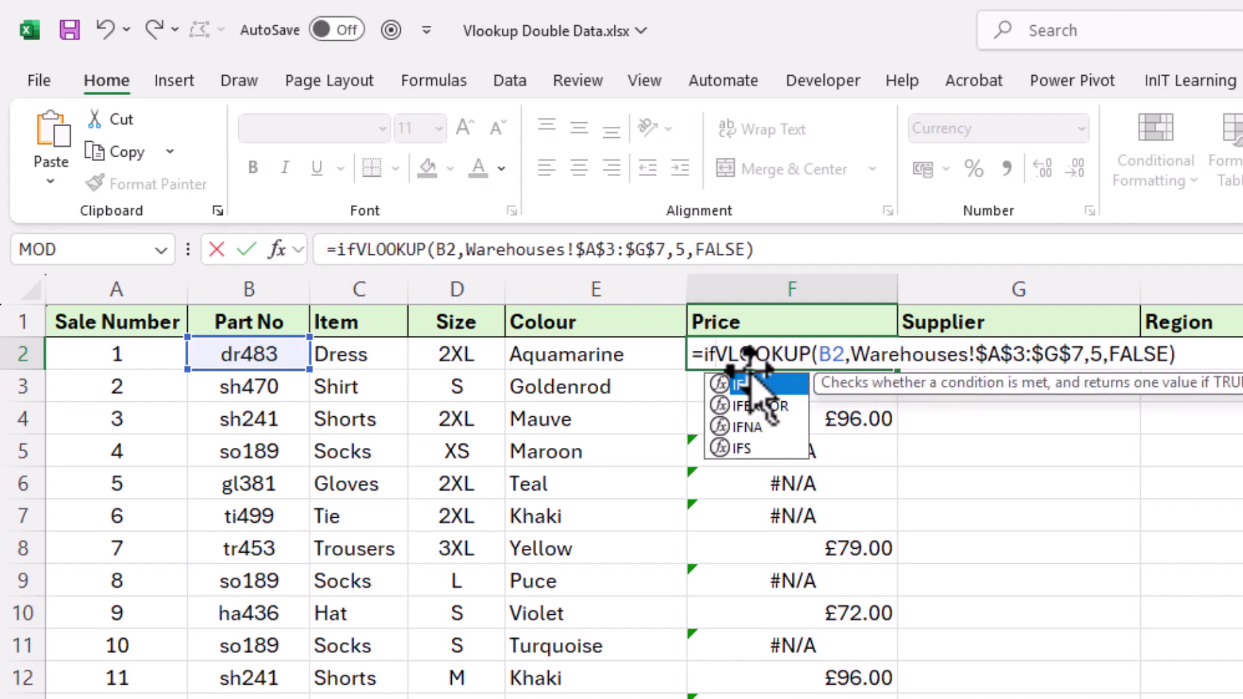
{"action": "type", "text": "a"}
{"action": "key", "text": "Tab"}
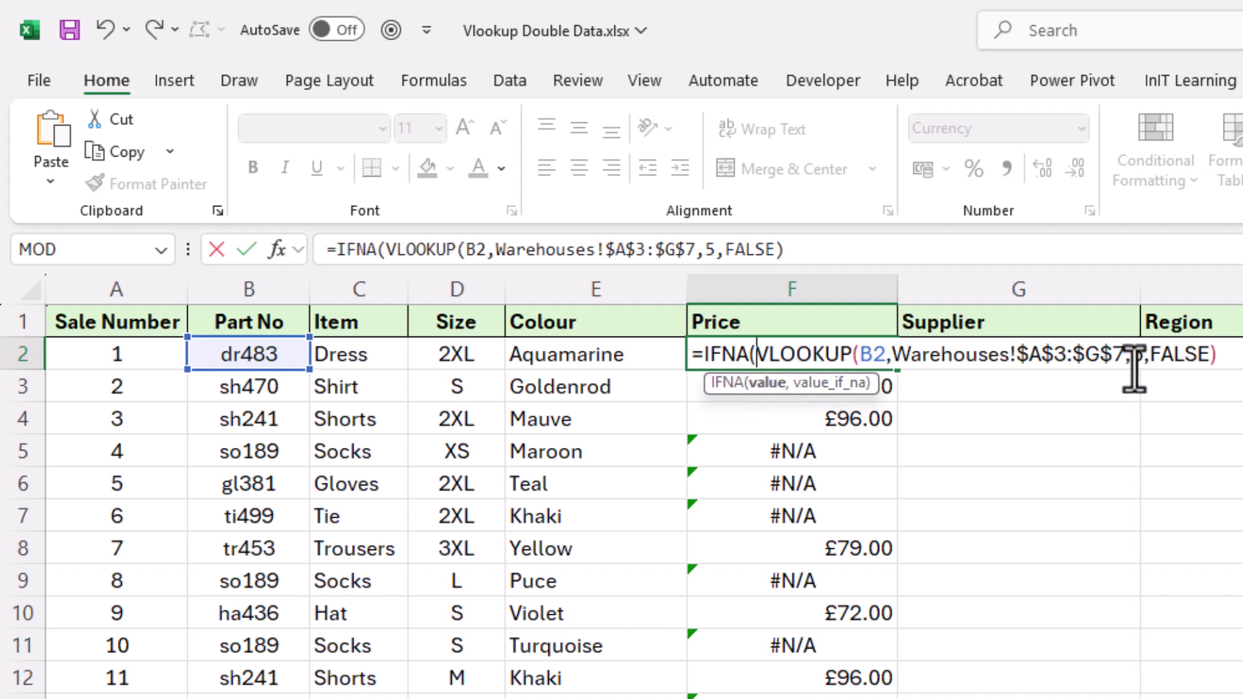
Complete the IFNA in F2 with "Not Found" as the value if NA, and fill the formula down the Price column.
{"action": "left_click", "coordinate": [1211, 354]}
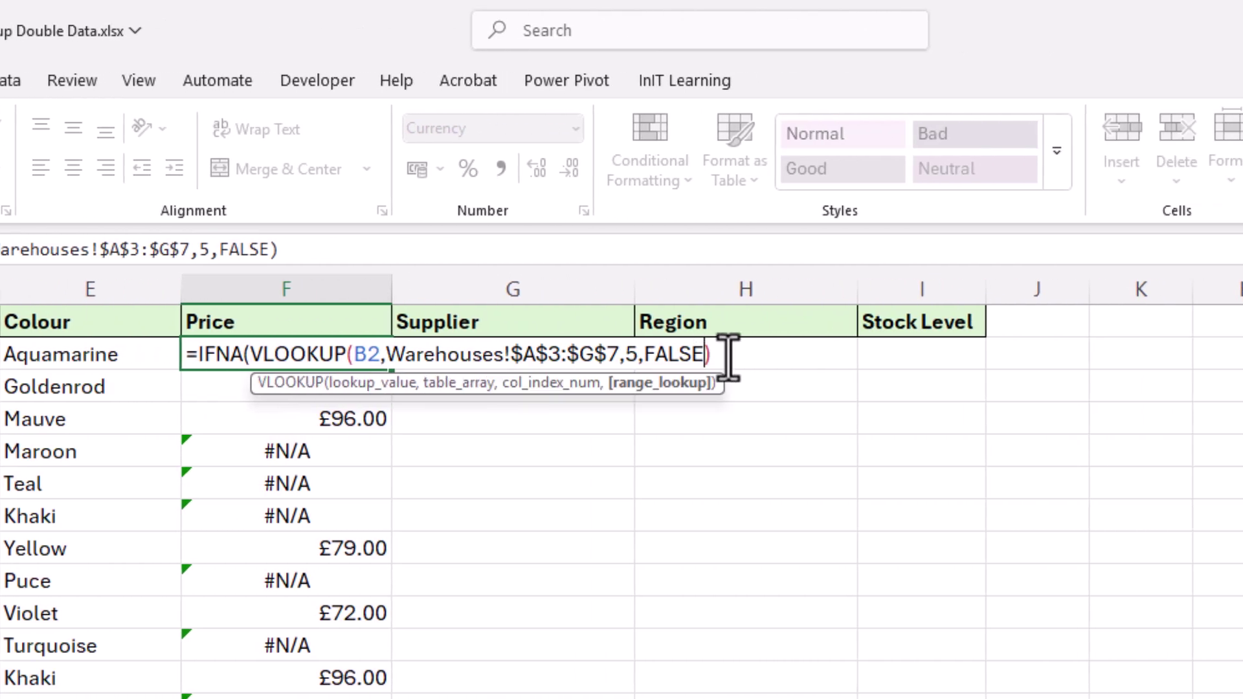
{"action": "left_click", "coordinate": [727, 355]}
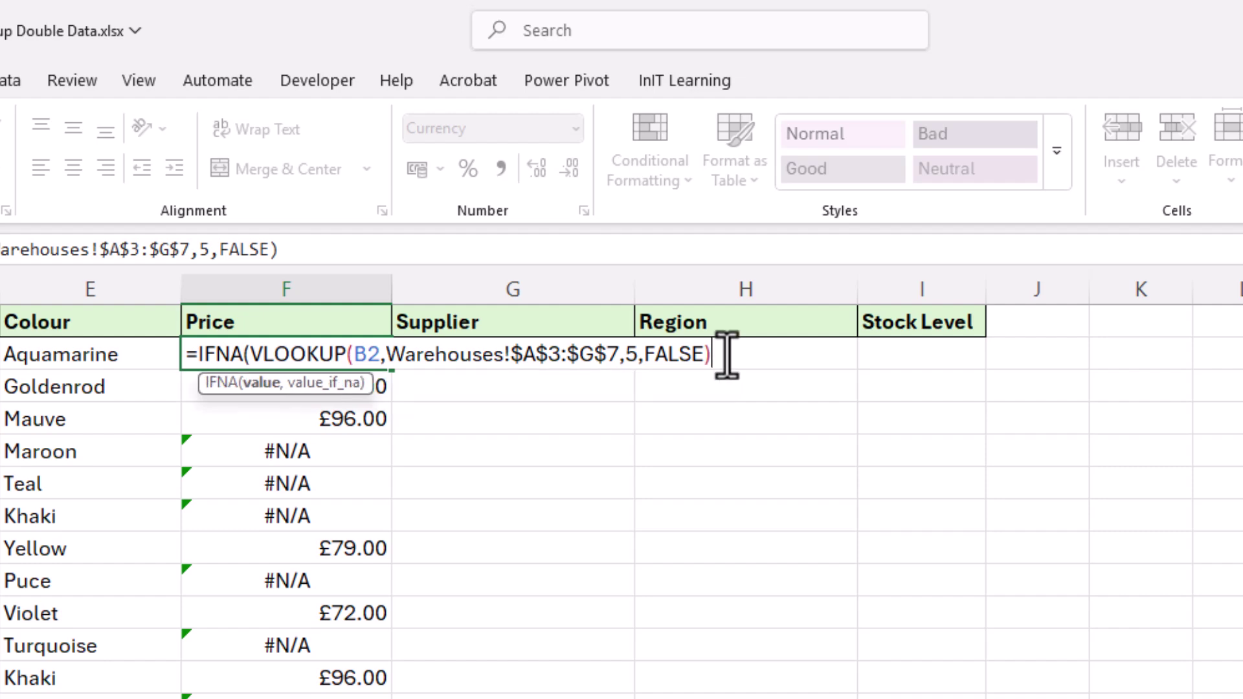
{"action": "type", "text": ","}
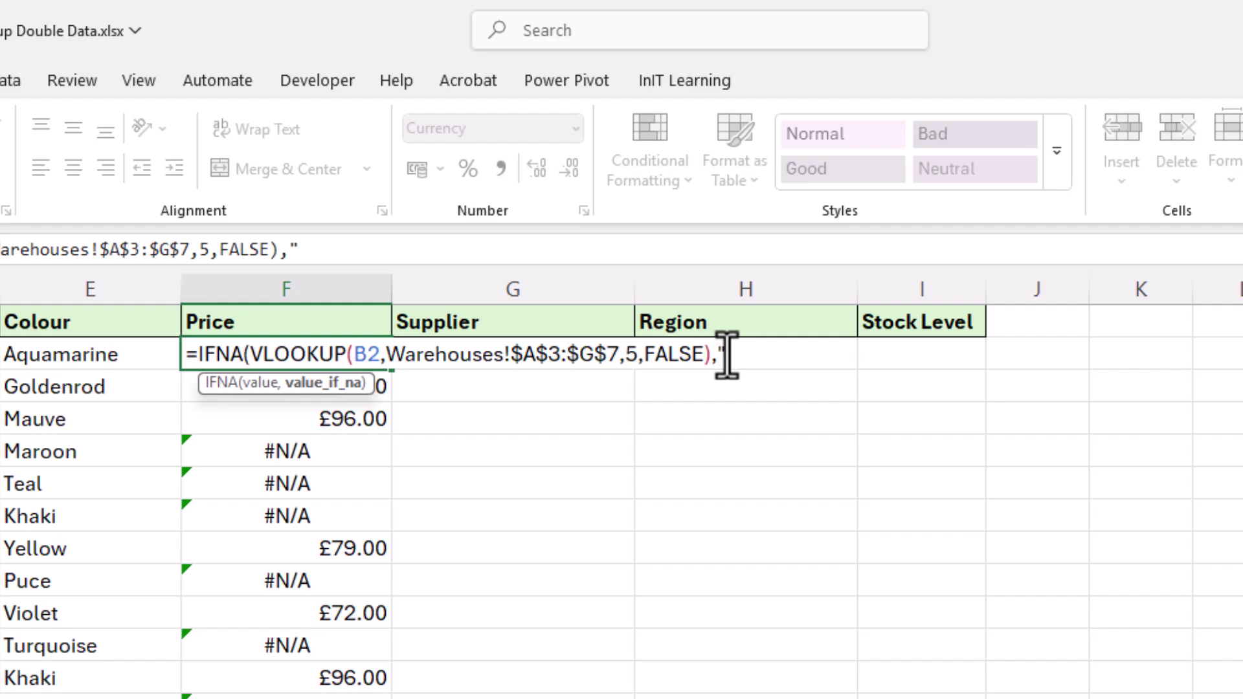
{"action": "type", "text": "\"Not Found\""}
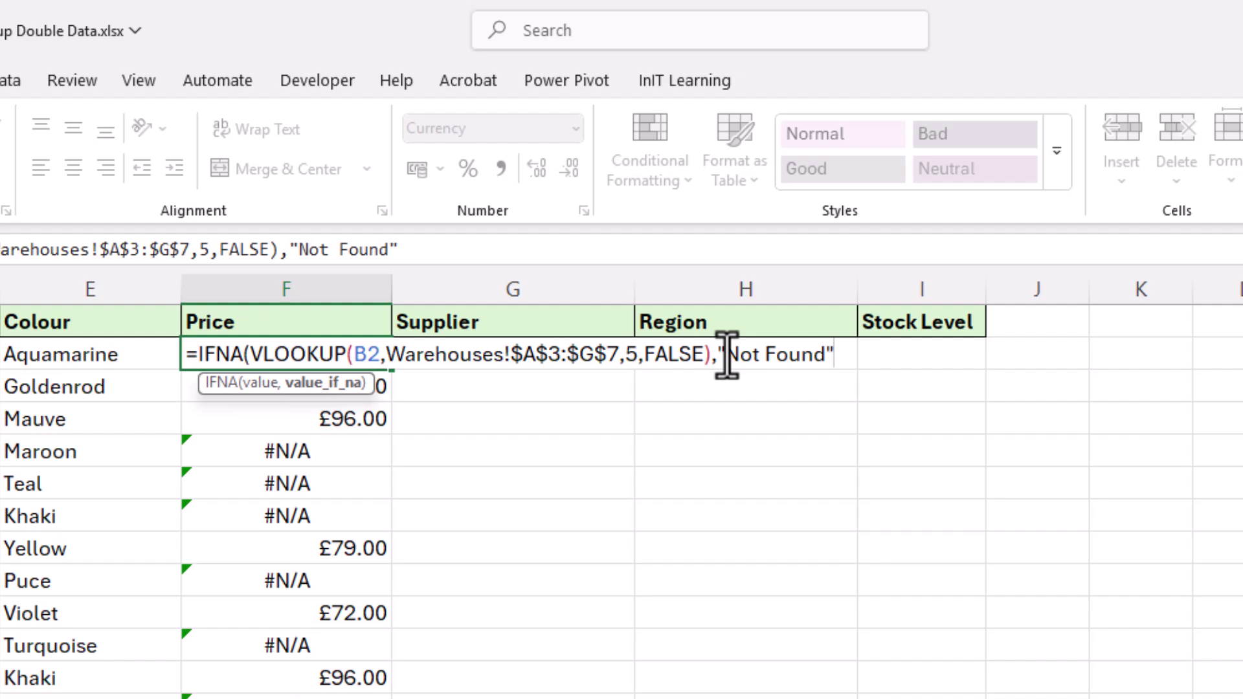
{"action": "type", "text": ")"}
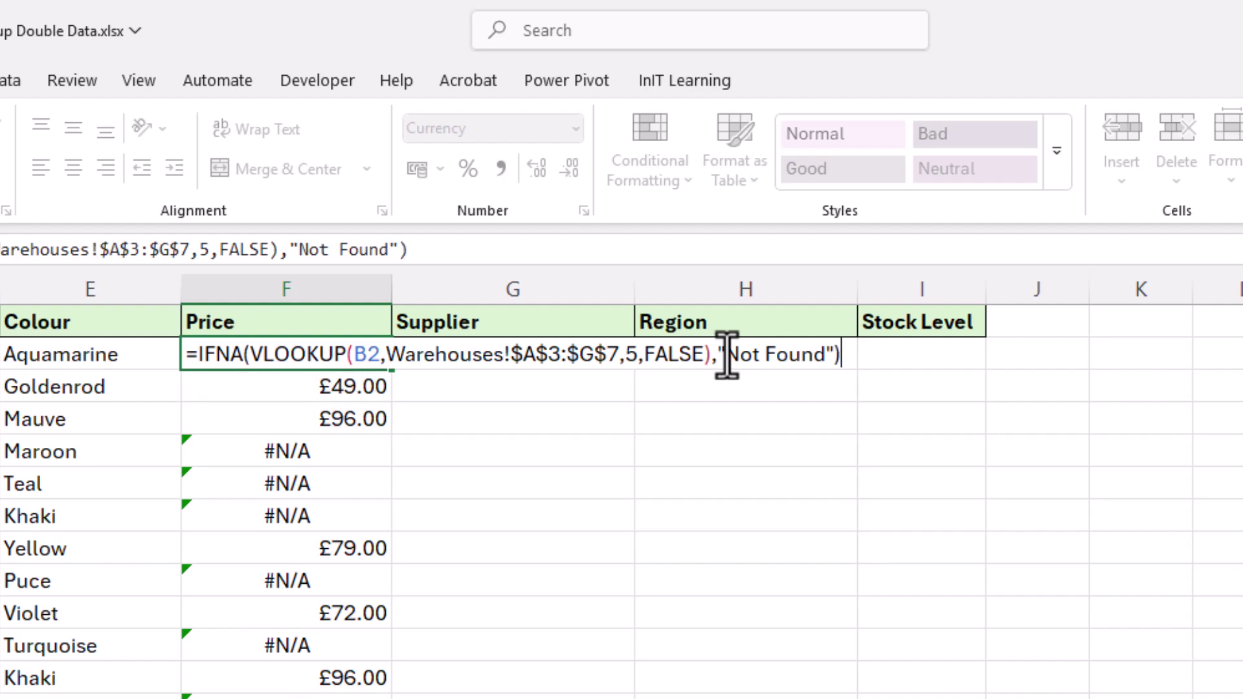
{"action": "key", "text": "Return"}
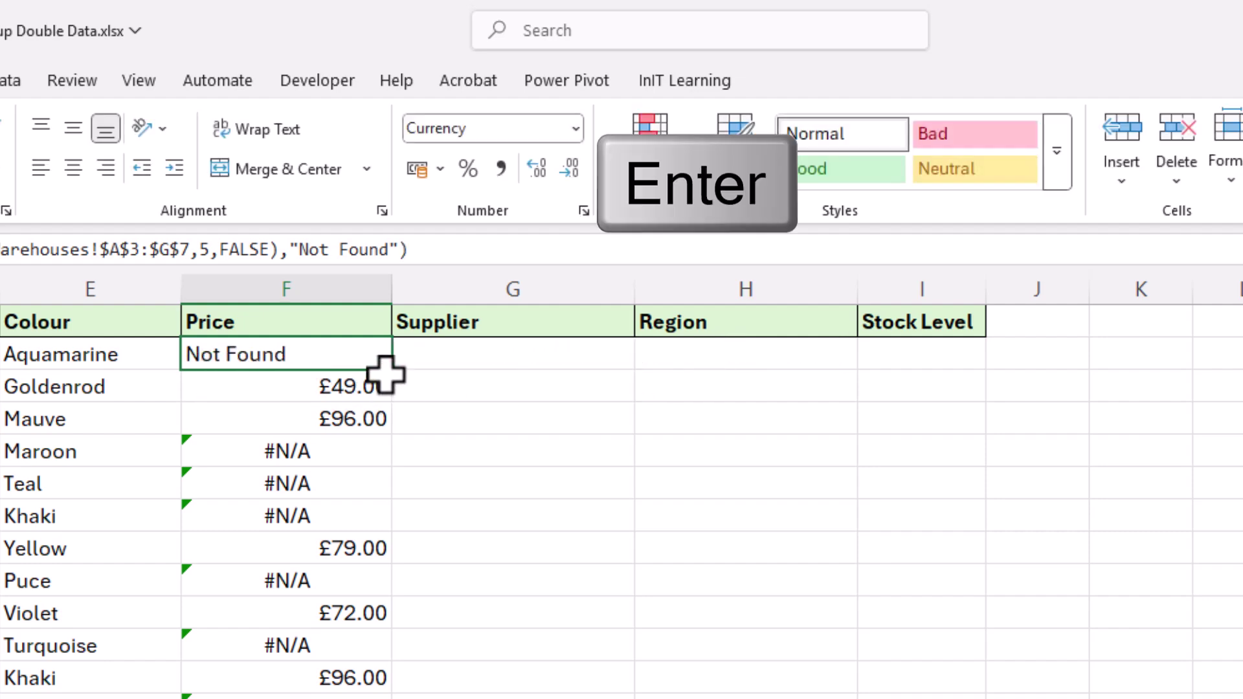
{"action": "double_click", "coordinate": [391, 370]}
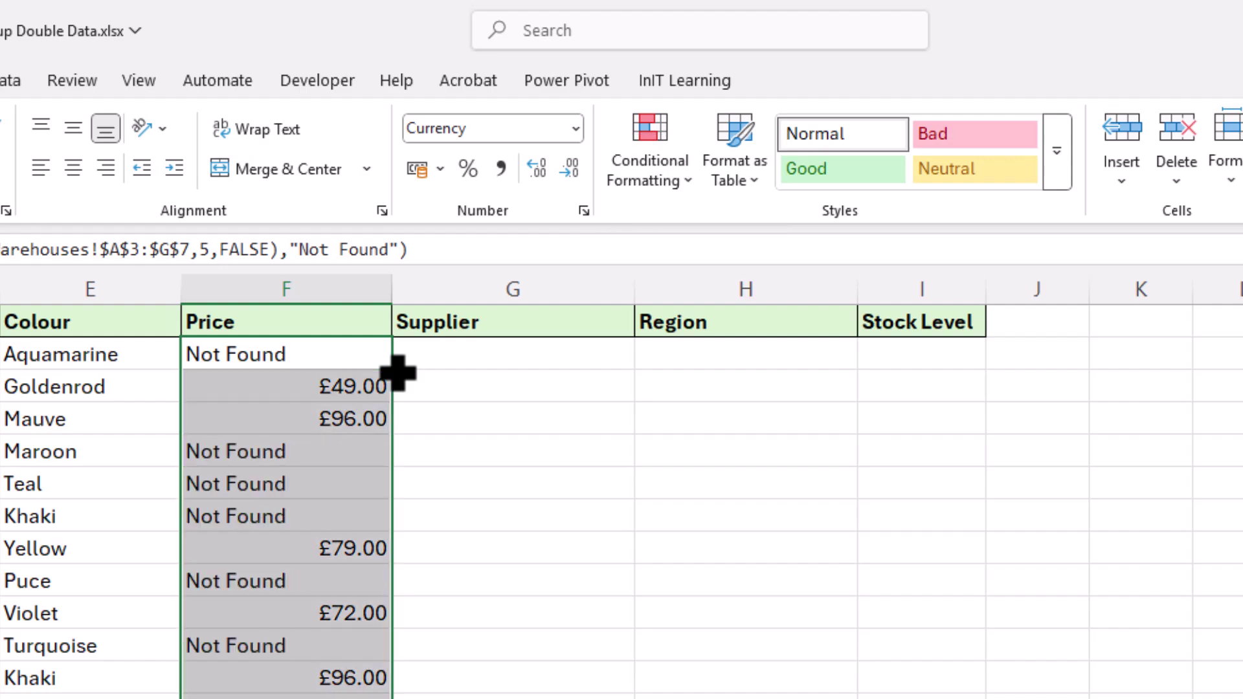
Edit the formula in F2 and remove the "Not Found" argument from the IFNA.
{"action": "left_click", "coordinate": [297, 355]}
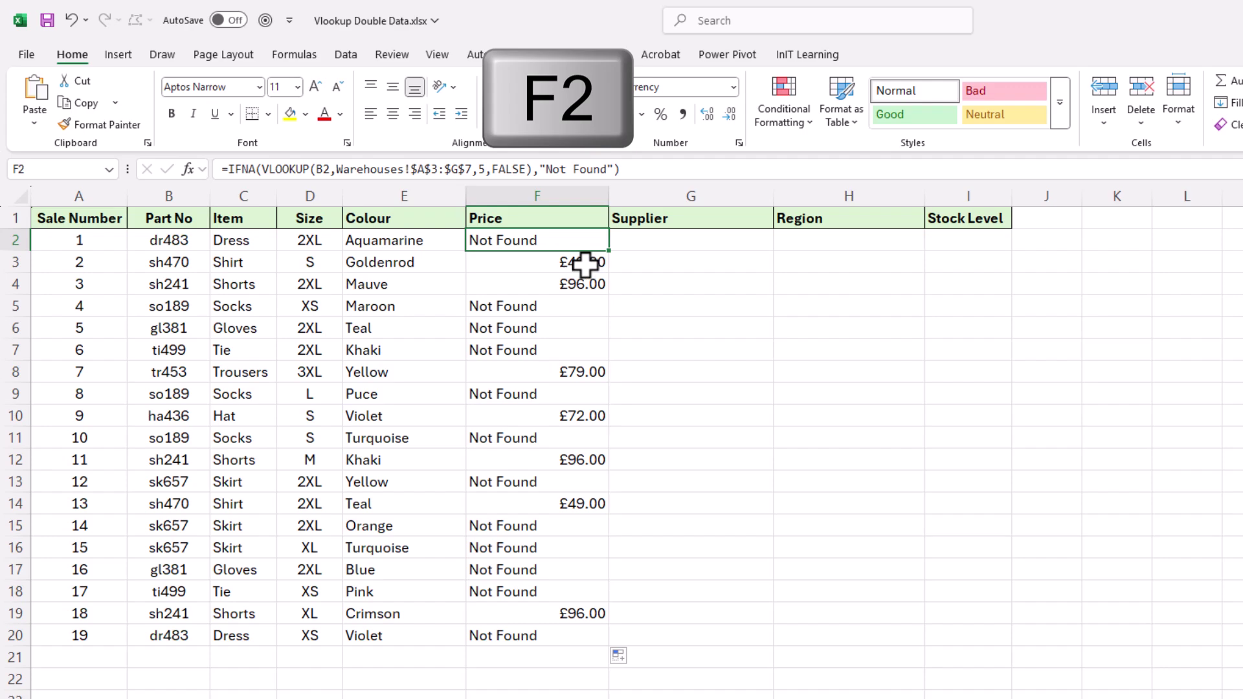
{"action": "key", "text": "F2"}
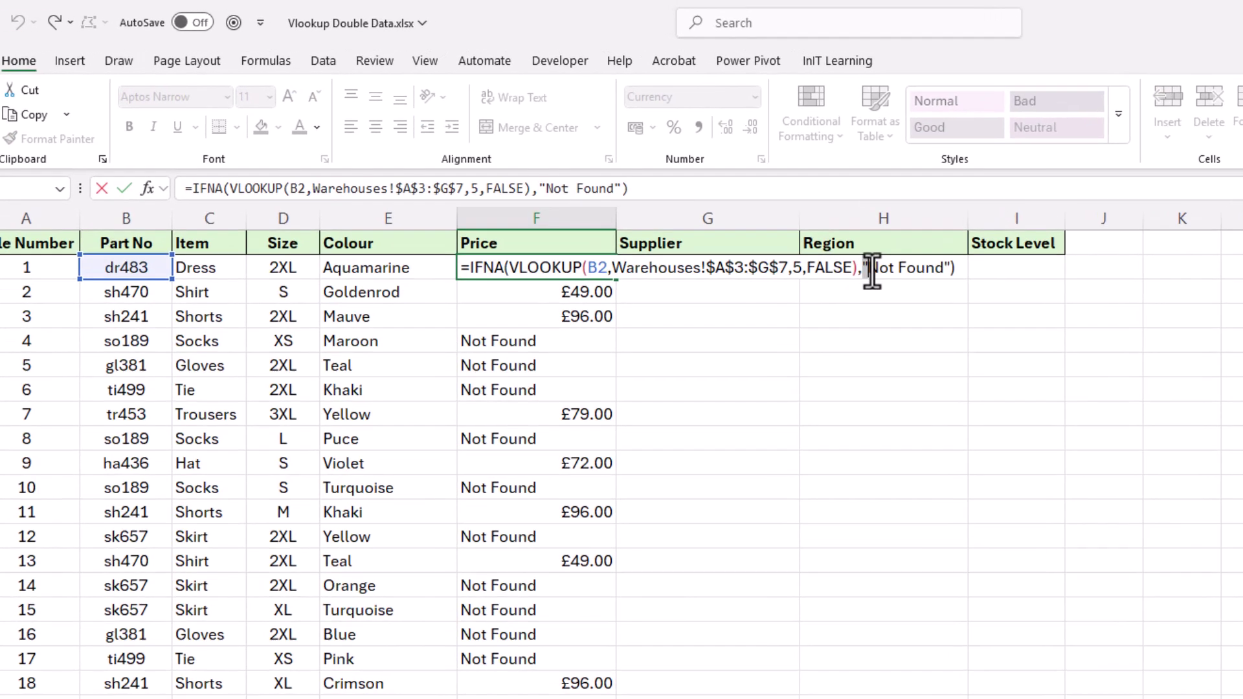
{"action": "left_click_drag", "start_coordinate": [831, 242], "coordinate": [908, 243]}
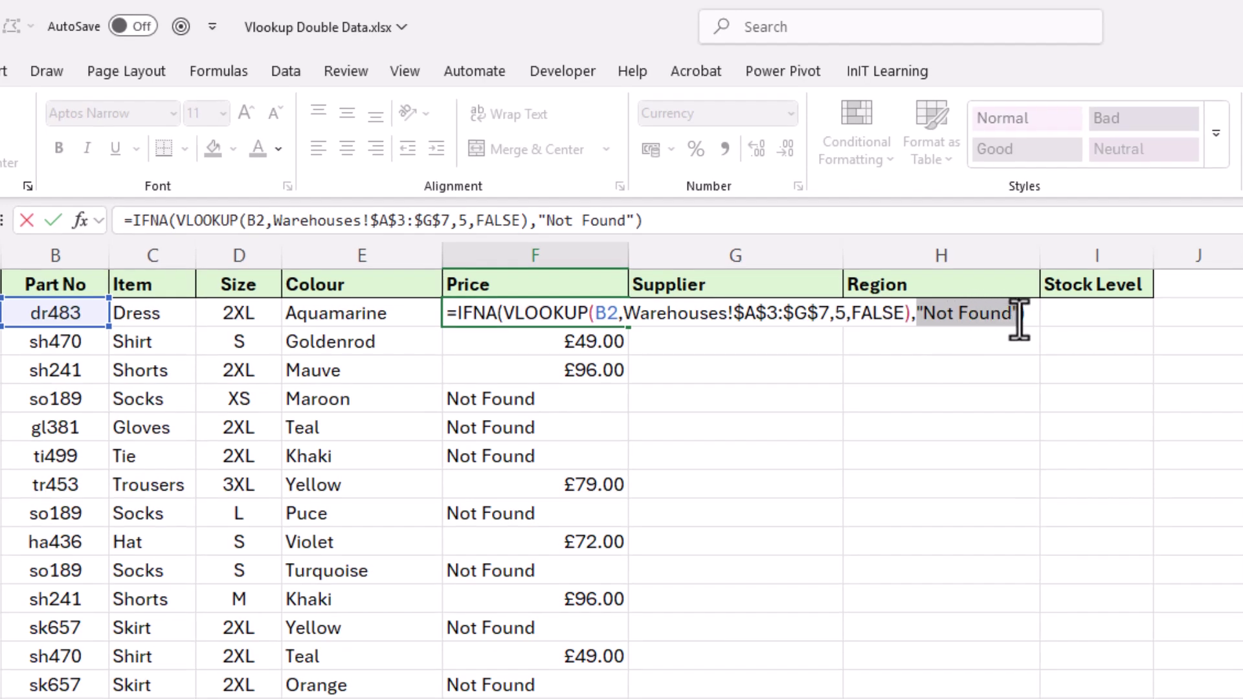
{"action": "left_click_drag", "start_coordinate": [1018, 320], "coordinate": [1020, 320]}
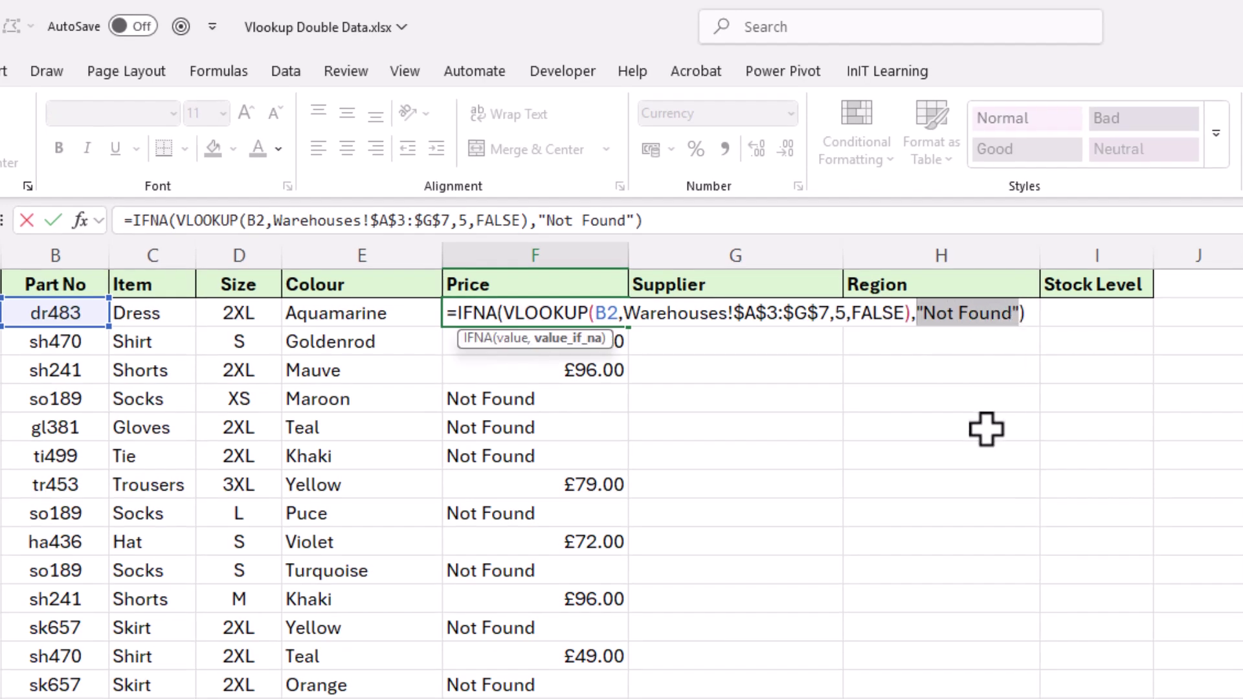
{"action": "key", "text": "Delete"}
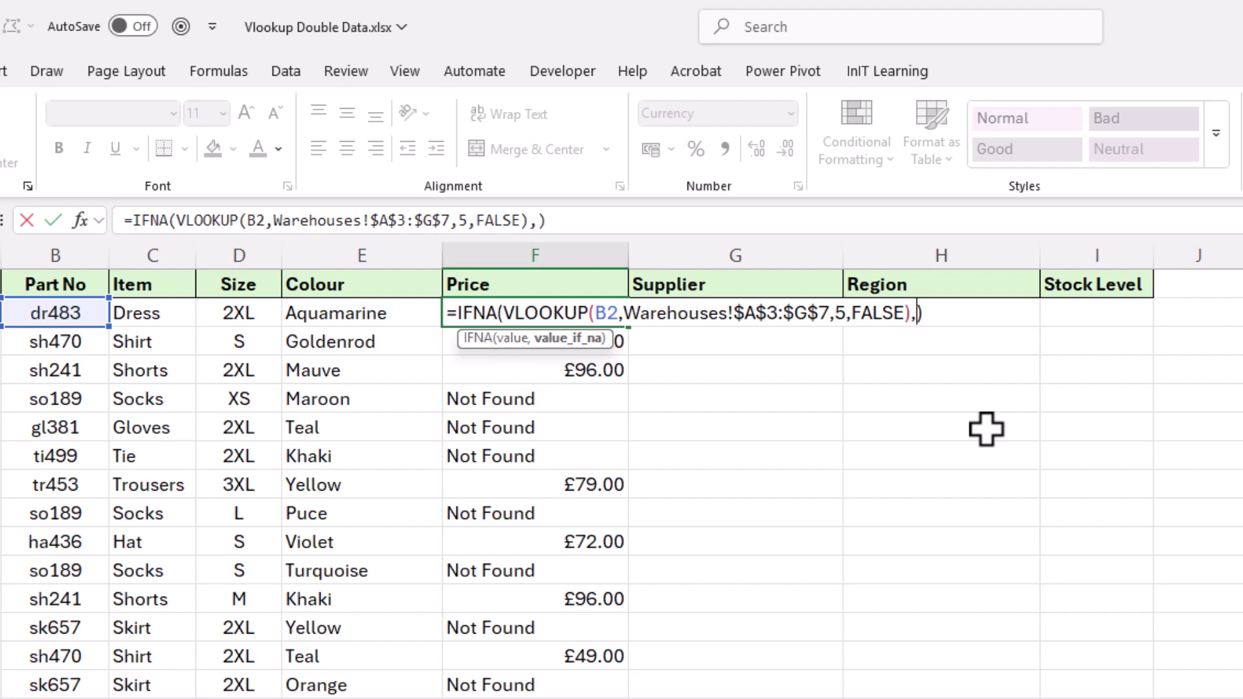
Nest a second IFNA with a VLOOKUP as the value-if-NA argument in F2, using the part number in B2 as the lookup value.
{"action": "type", "text": "if"}
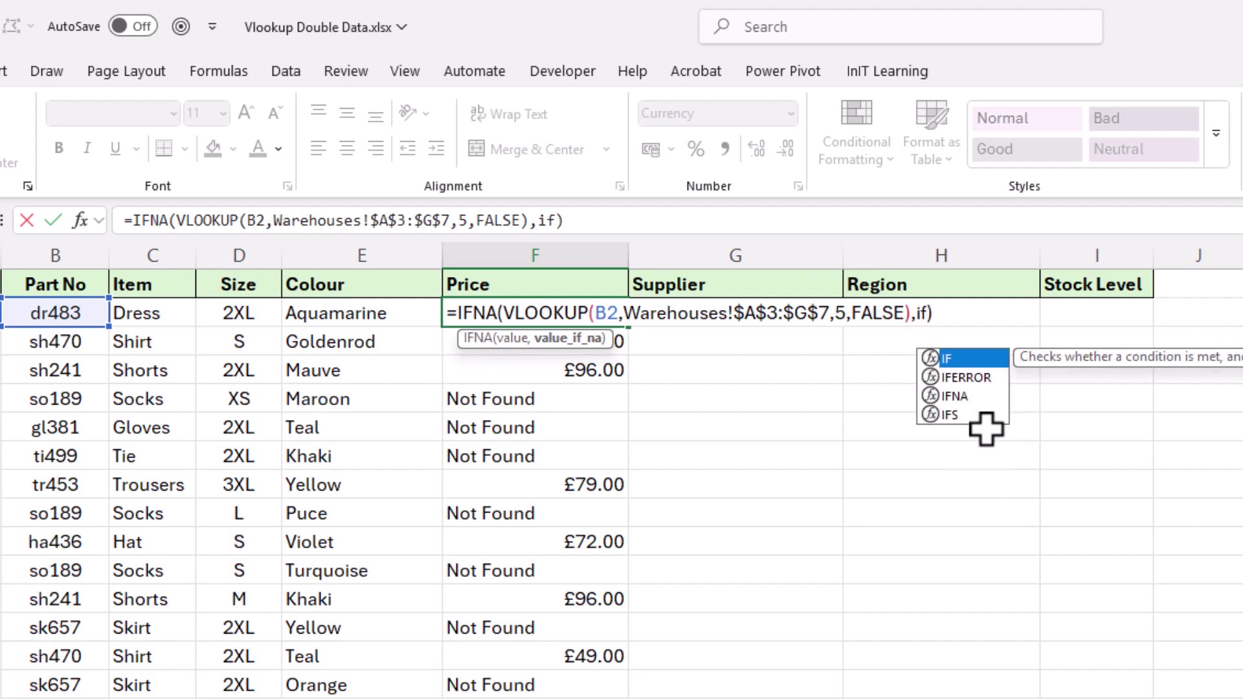
{"action": "type", "text": "na"}
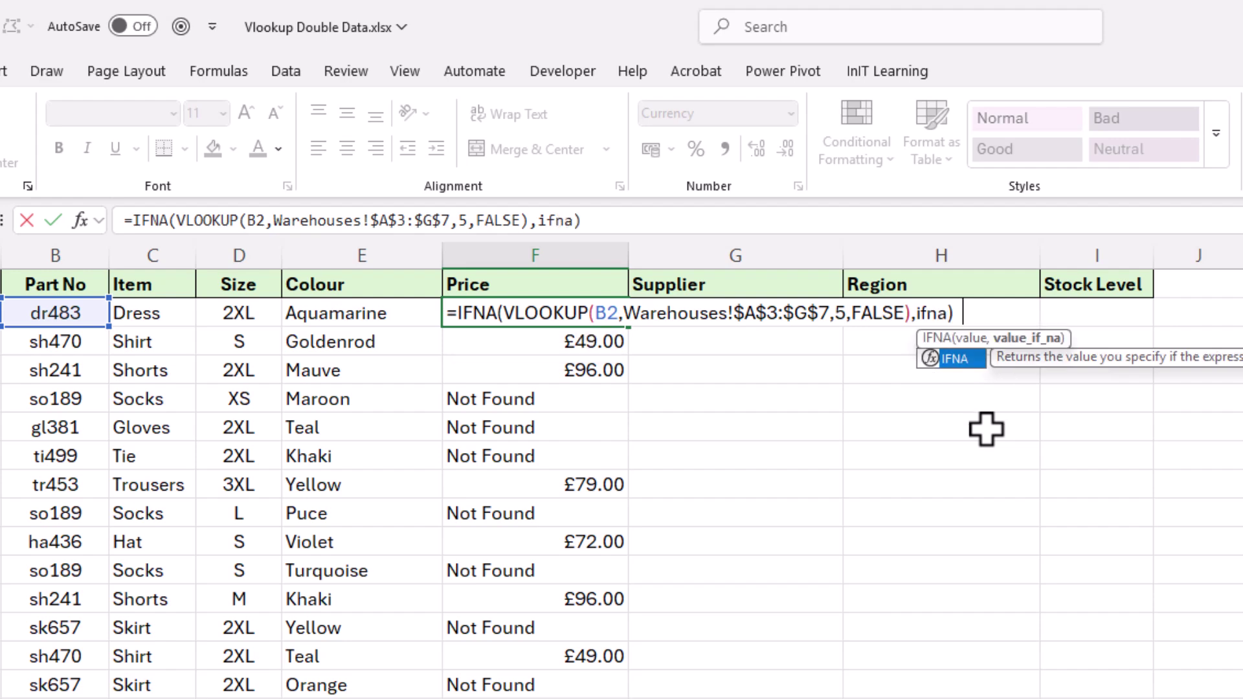
{"action": "key", "text": "Tab"}
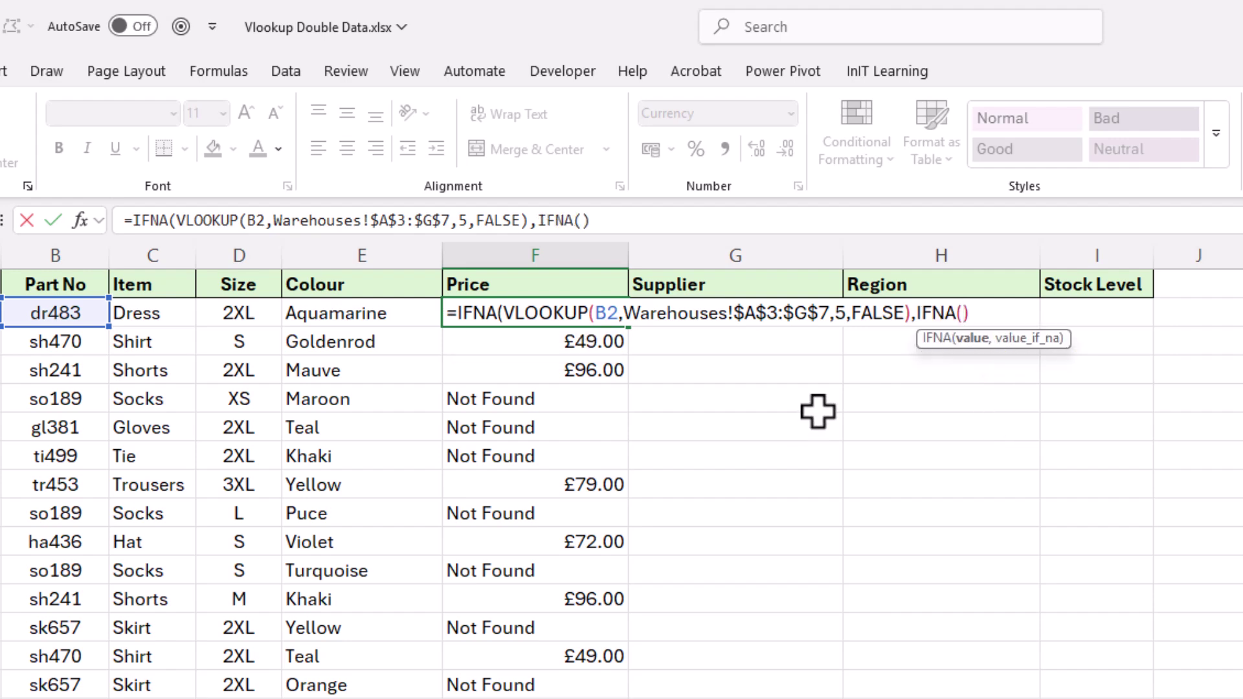
{"action": "type", "text": "vloo"}
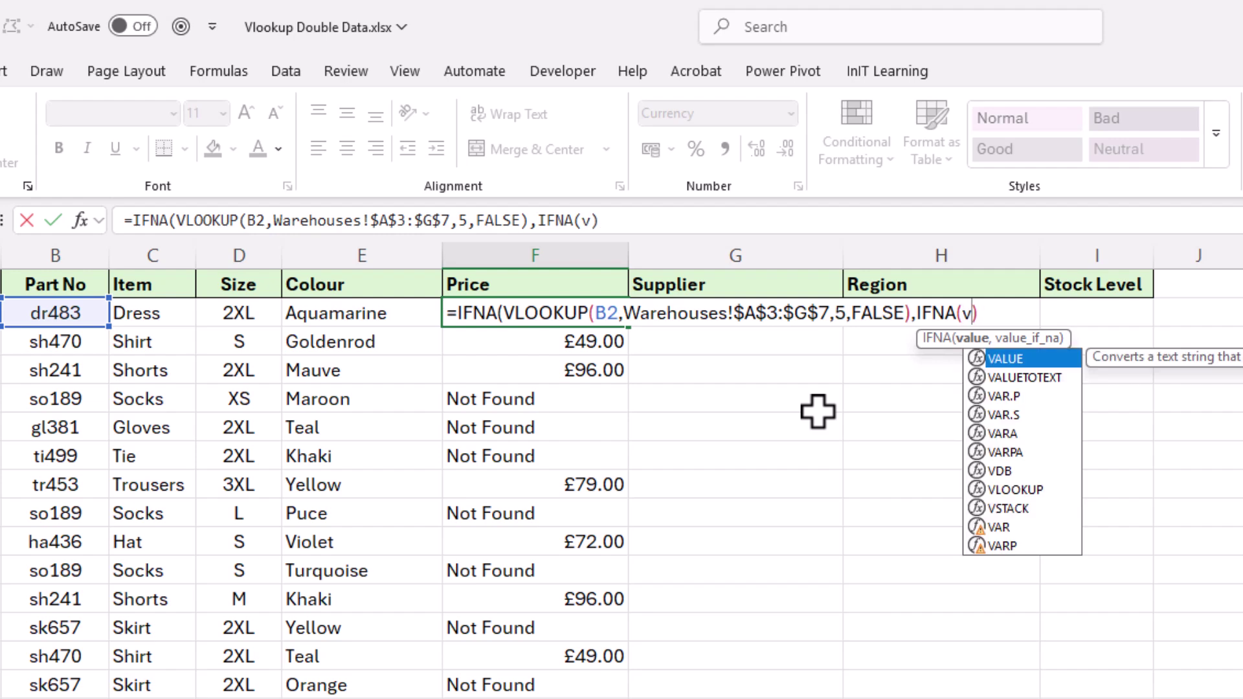
{"action": "key", "text": "Tab"}
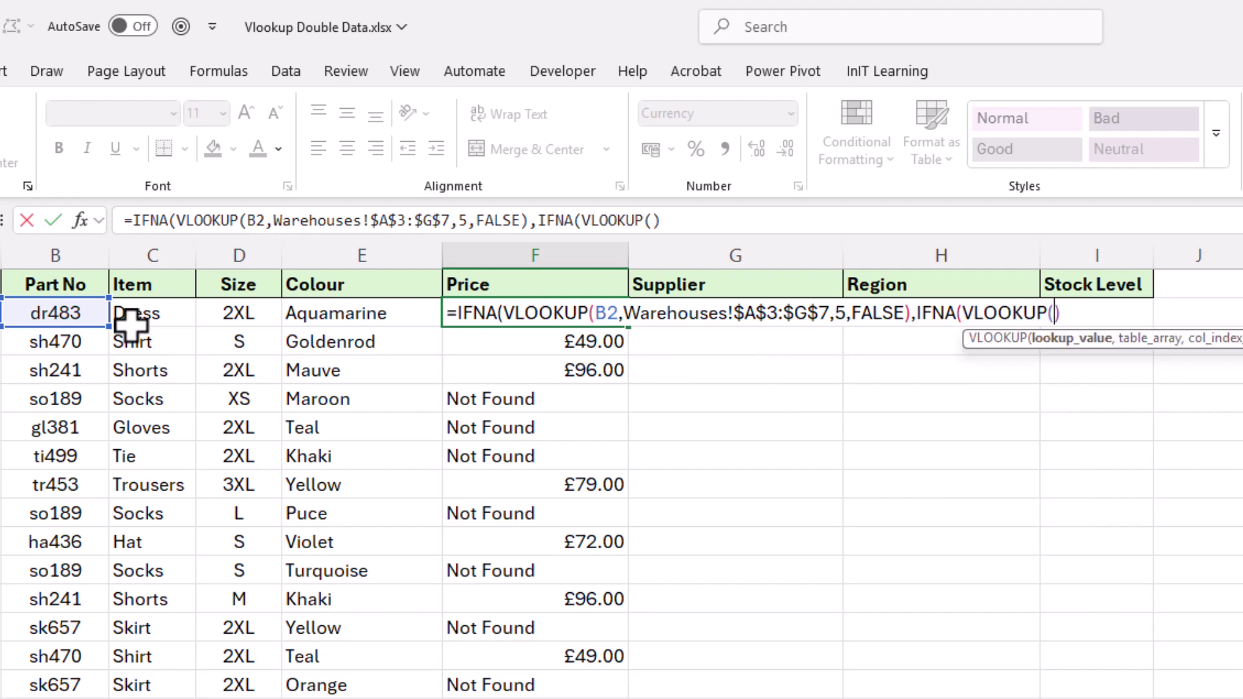
{"action": "left_click", "coordinate": [56, 309]}
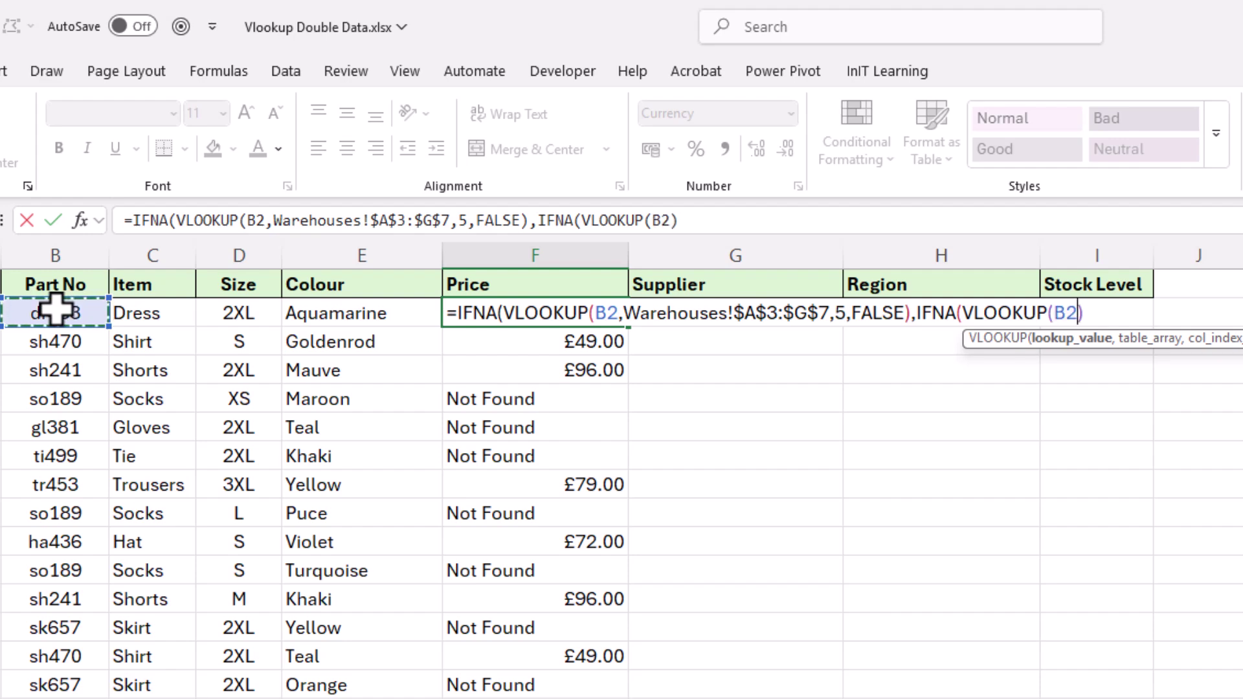
{"action": "type", "text": ","}
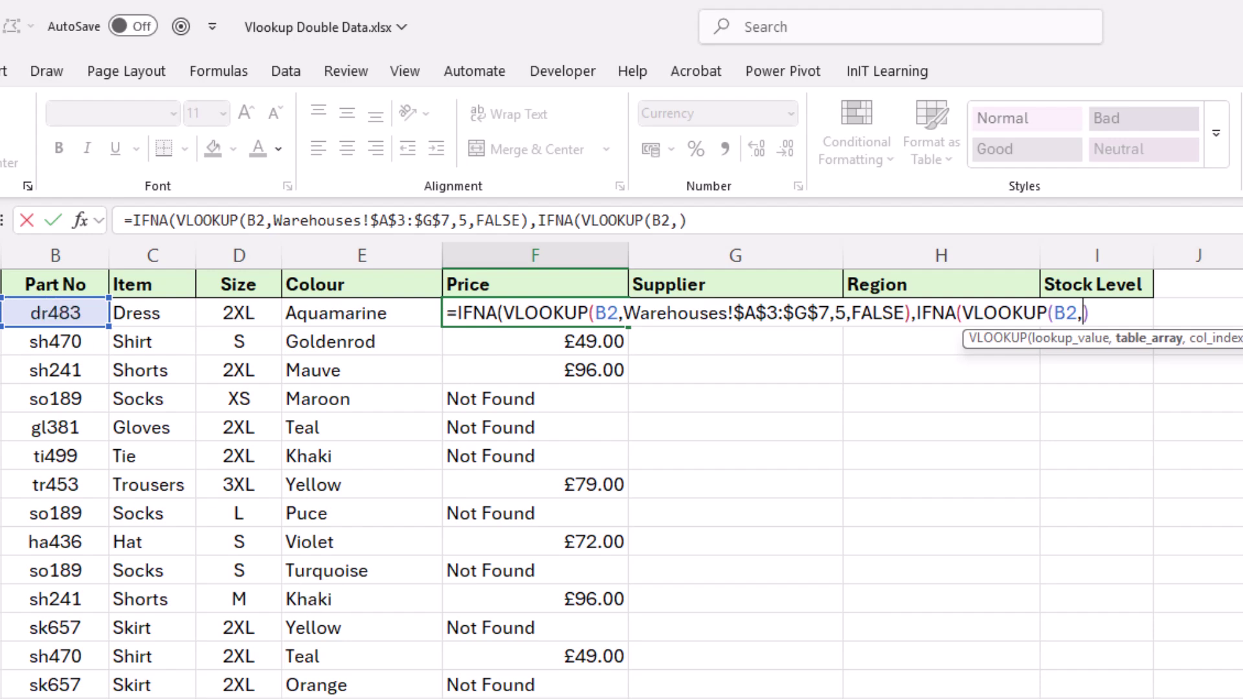
Set the nested VLOOKUP's table array to the Warehouse 2 data as the absolute range Warehouses!$J$3:$P$7.
{"action": "key", "text": "ctrl+Page_Down"}
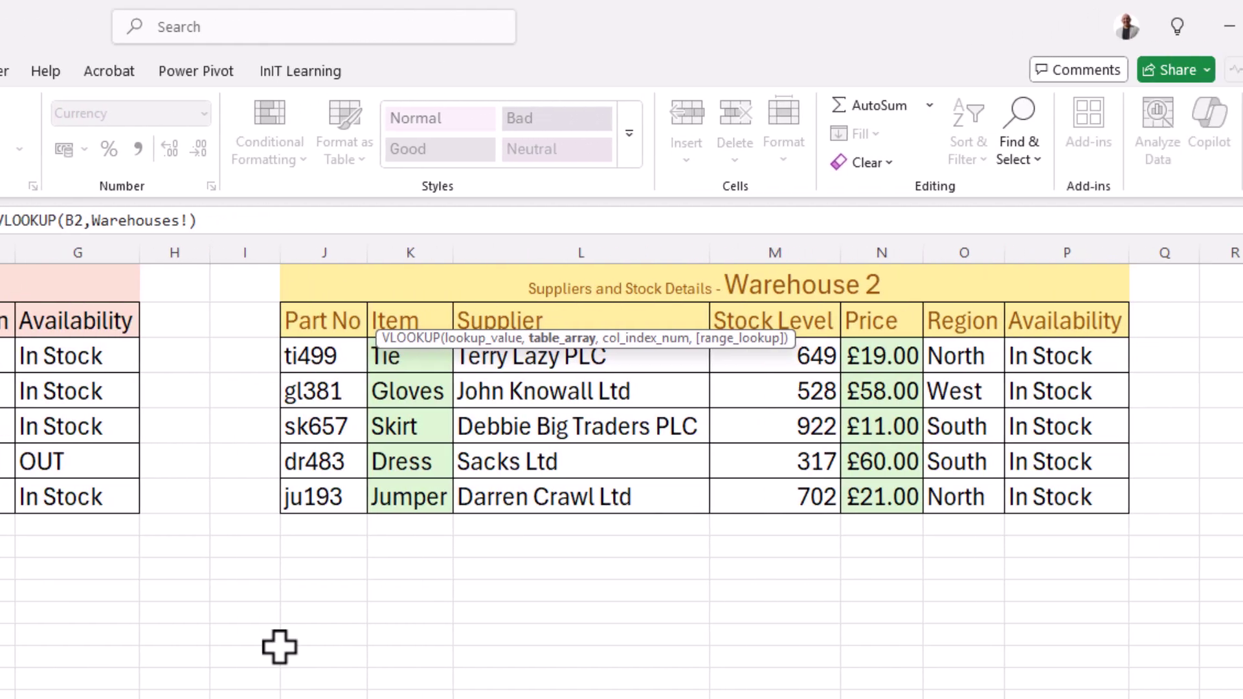
{"action": "left_click_drag", "start_coordinate": [241, 352], "coordinate": [982, 498]}
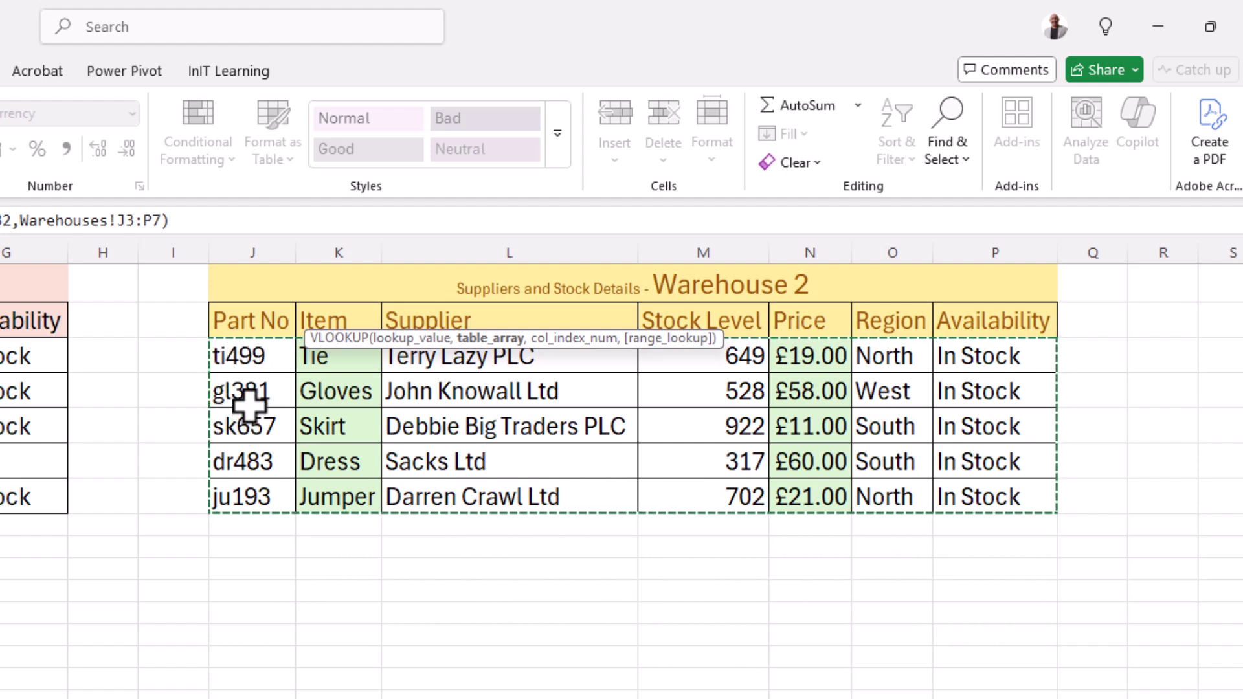
{"action": "key", "text": "F4"}
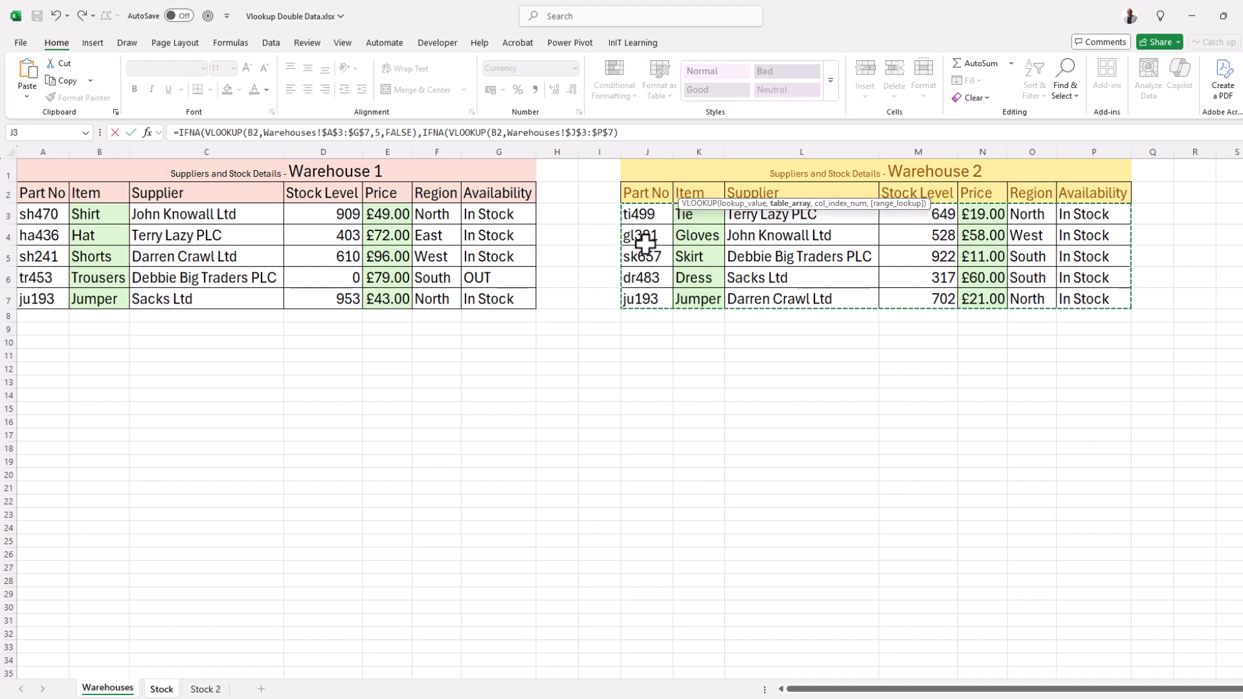
{"action": "type", "text": ","}
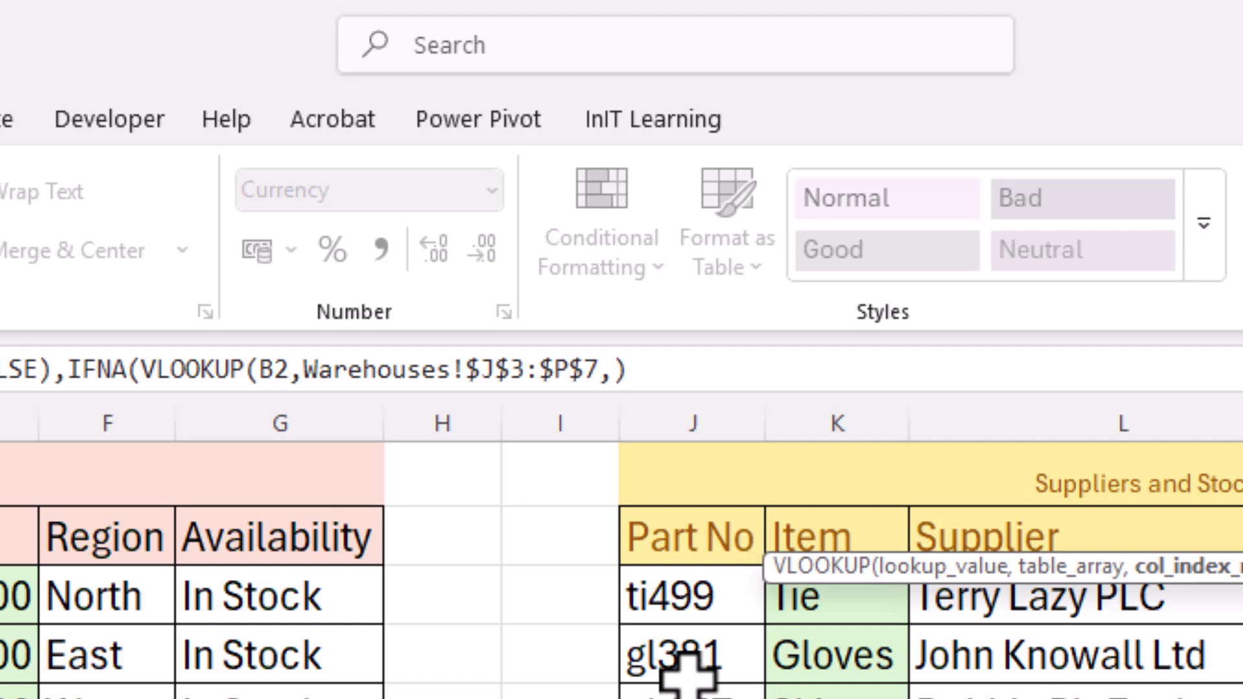
Give the nested VLOOKUP column index 5 and exact match (FALSE), and close its bracket.
{"action": "type", "text": "5,"}
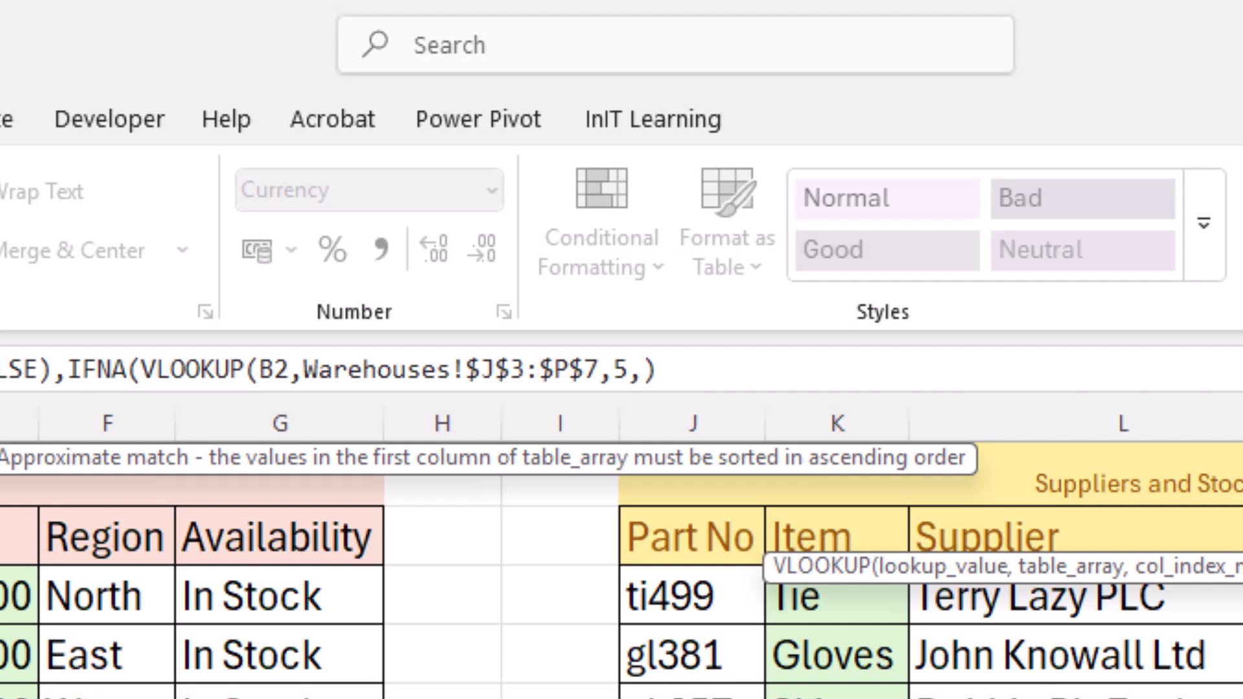
{"action": "key", "text": "Down"}
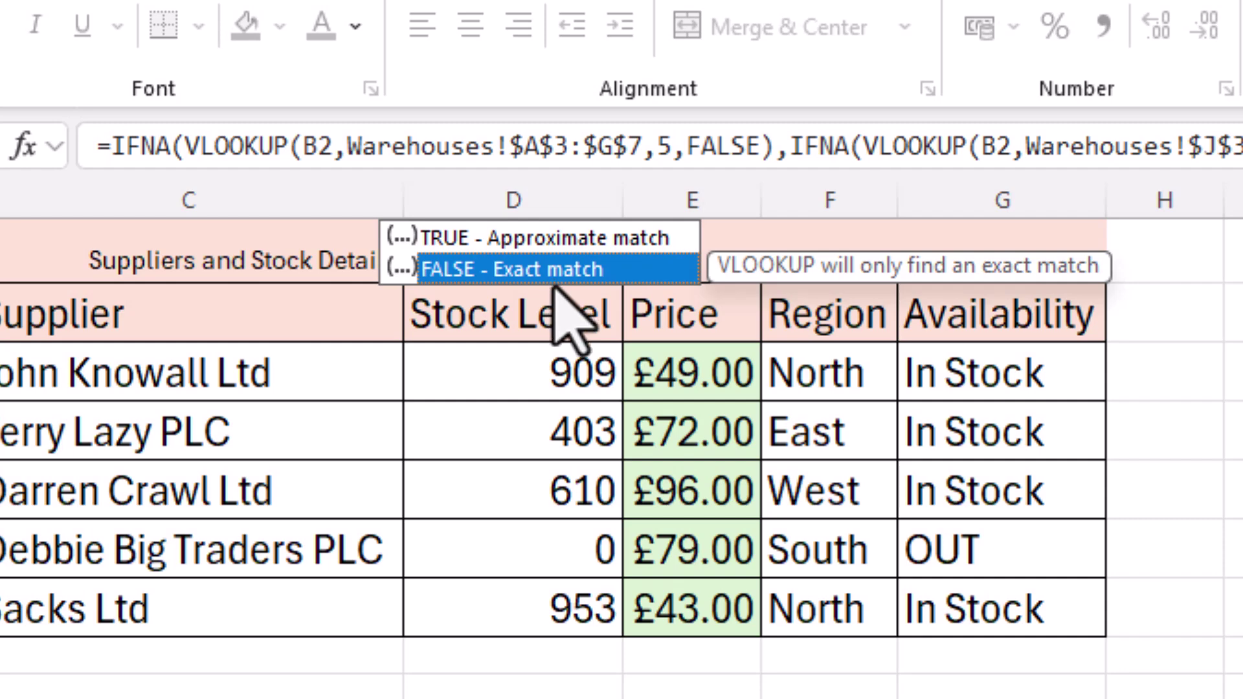
{"action": "key", "text": "Tab"}
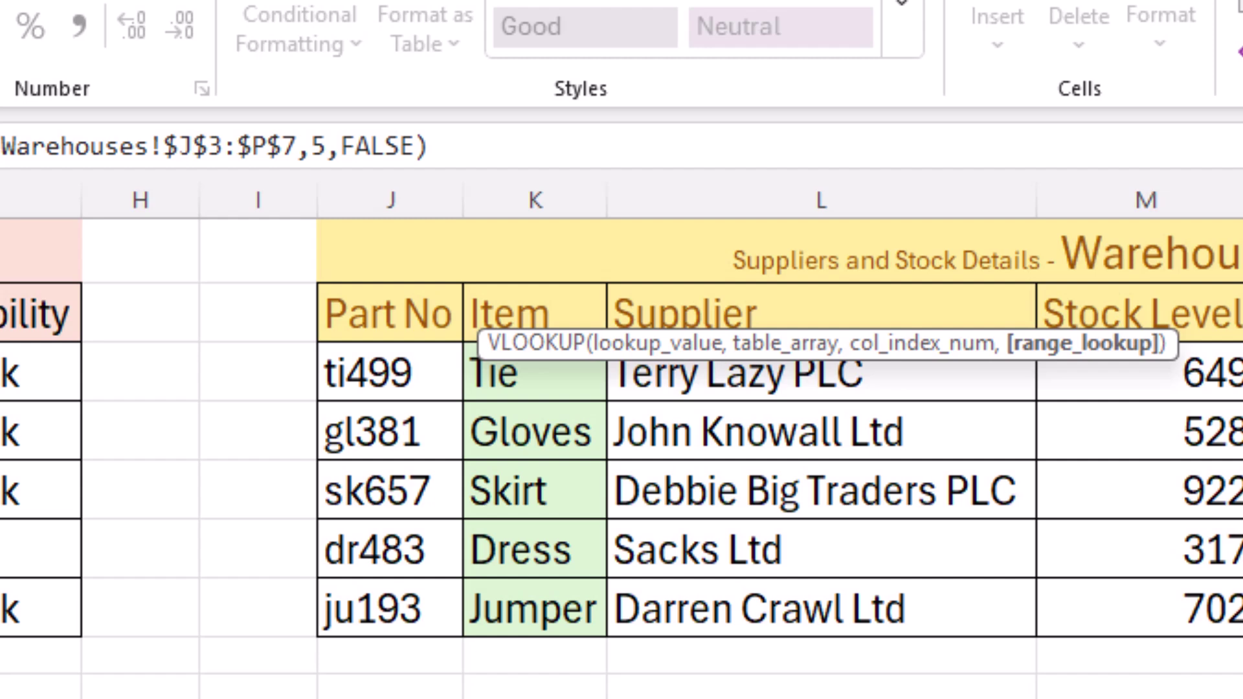
{"action": "type", "text": ")"}
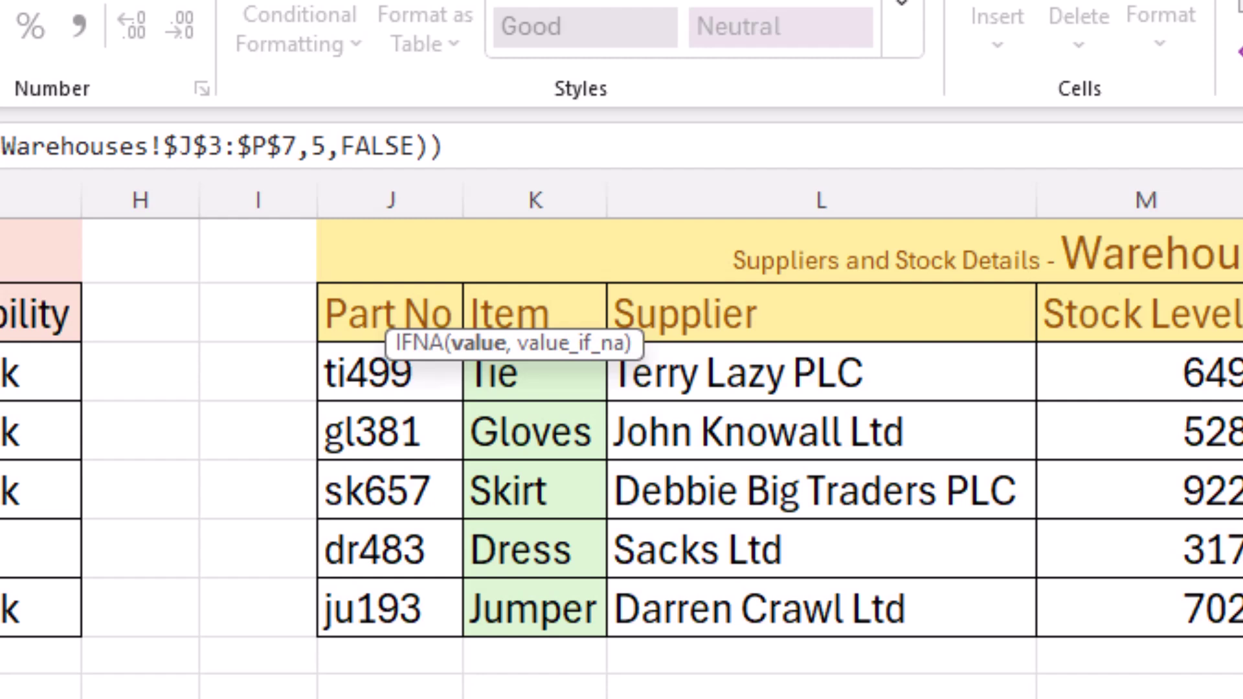
Complete the nested IFNA in F2 with "Not Found" as the value if NA, and fill the formula down the Price column to row 20.
{"action": "type", "text": ","}
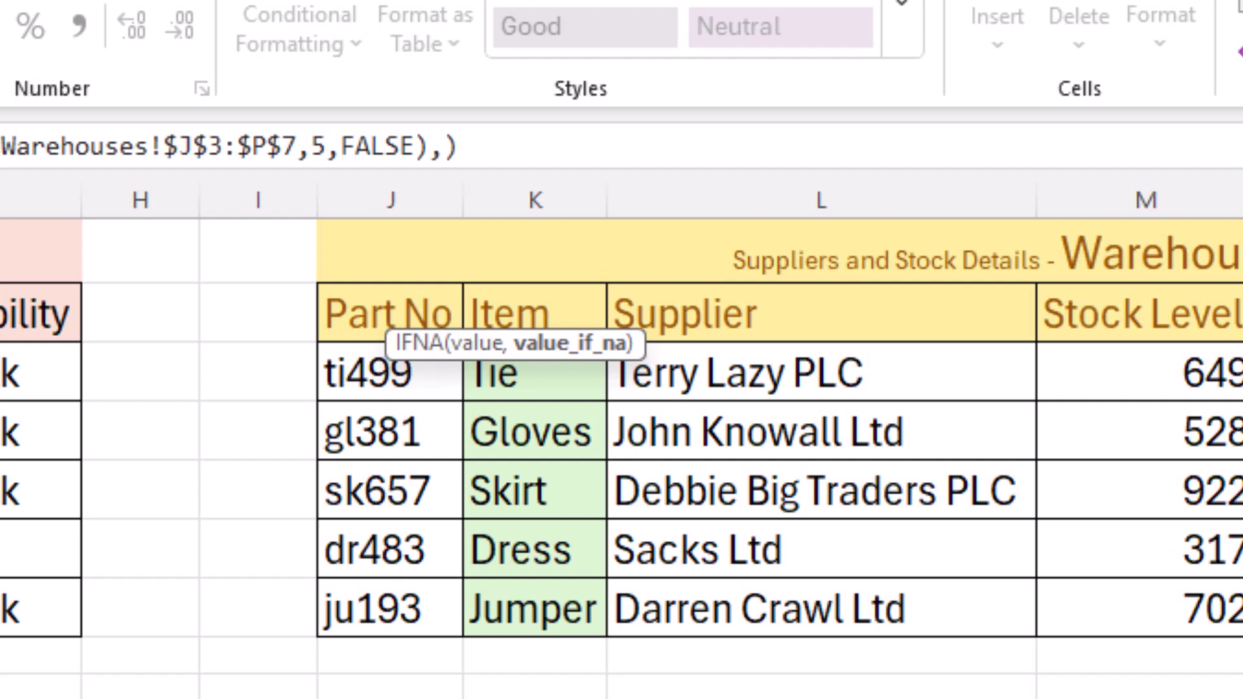
{"action": "type", "text": "\"No"}
{"action": "key", "text": "BackSpace"}
{"action": "key", "text": "BackSpace"}
{"action": "key", "text": "BackSpace"}
{"action": "type", "text": "Not Found\""}
{"action": "left_click", "coordinate": [653, 154]}
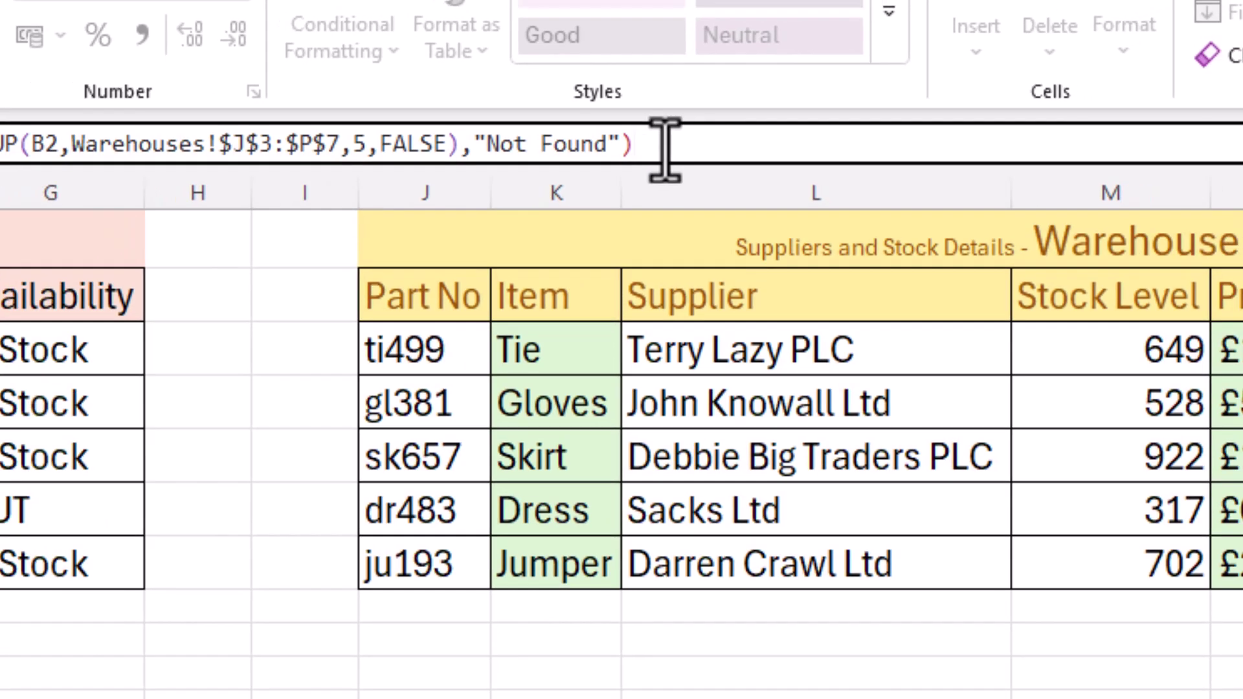
{"action": "type", "text": "),IFNA(VLOOKUP(B2,"}
{"action": "key", "text": "Return"}
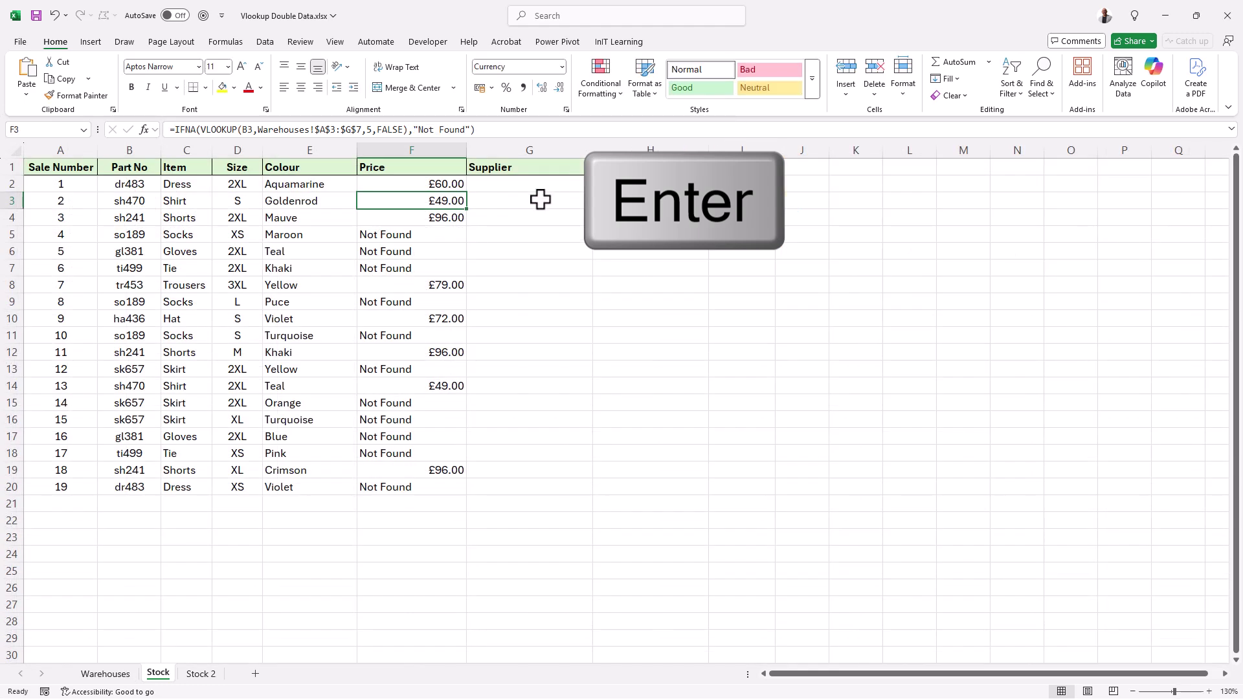
{"action": "left_click", "coordinate": [435, 183]}
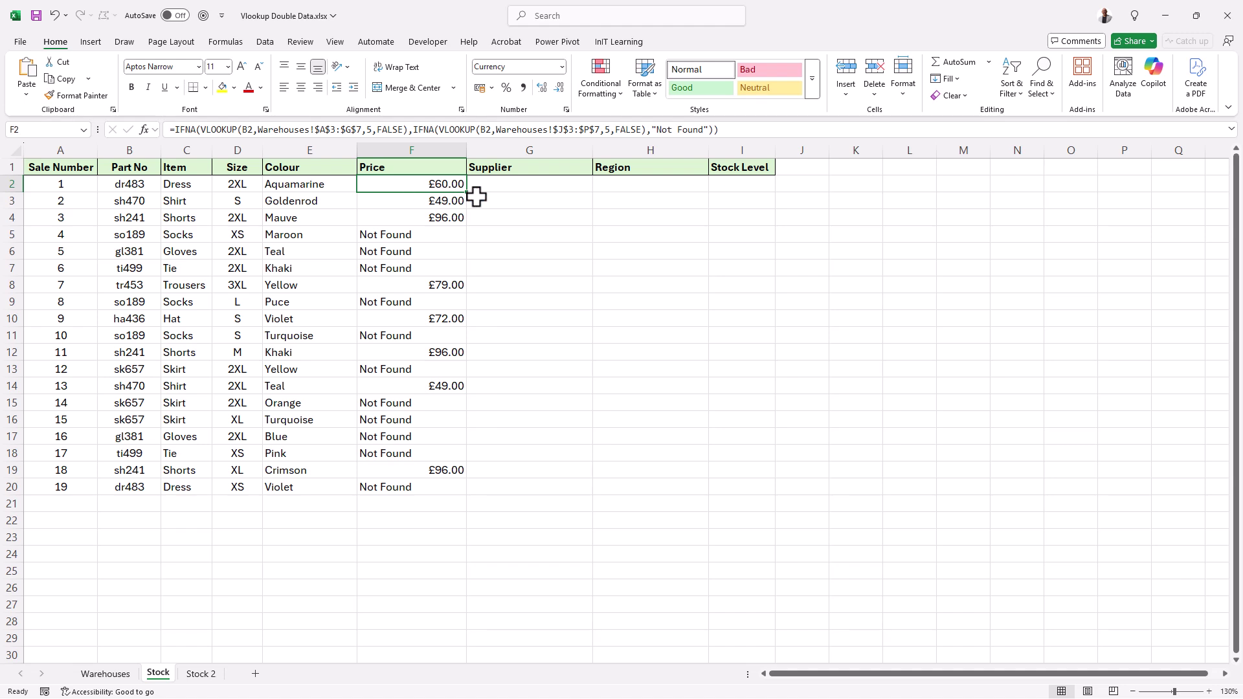
{"action": "left_click_drag", "start_coordinate": [470, 196], "coordinate": [451, 497]}
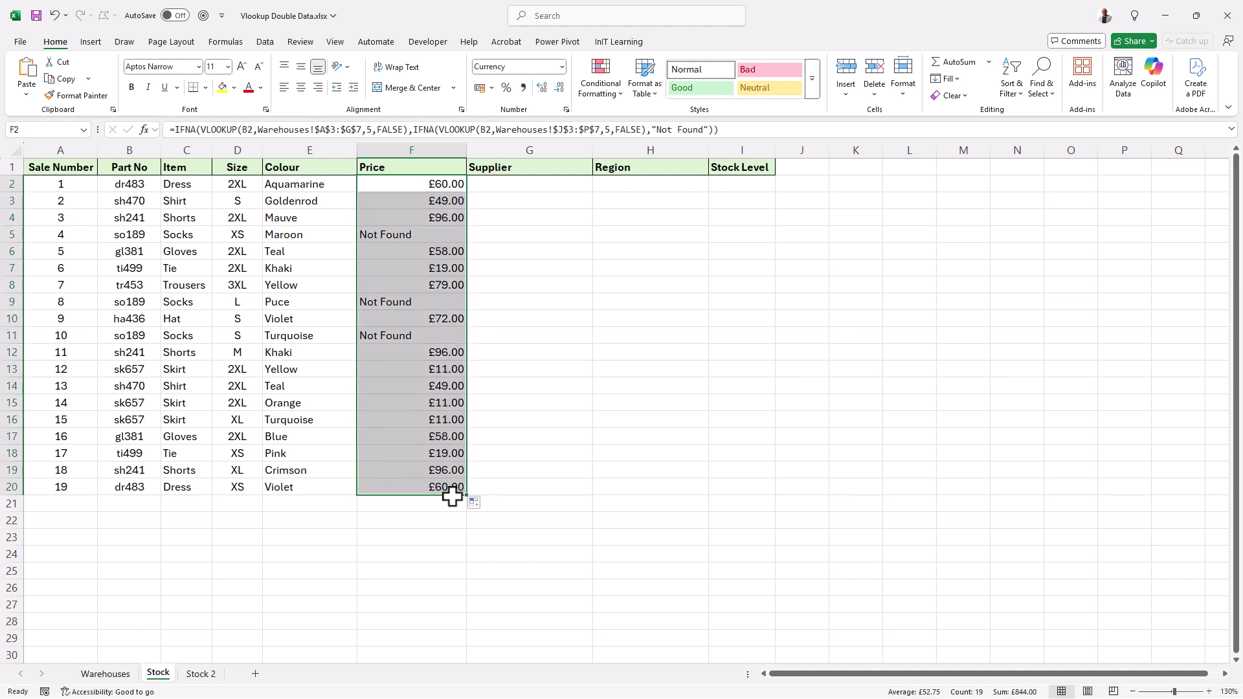
Check the nested IFNA formula in F2 and in the "Not Found" cells of the Price column.
{"action": "left_click", "coordinate": [435, 185]}
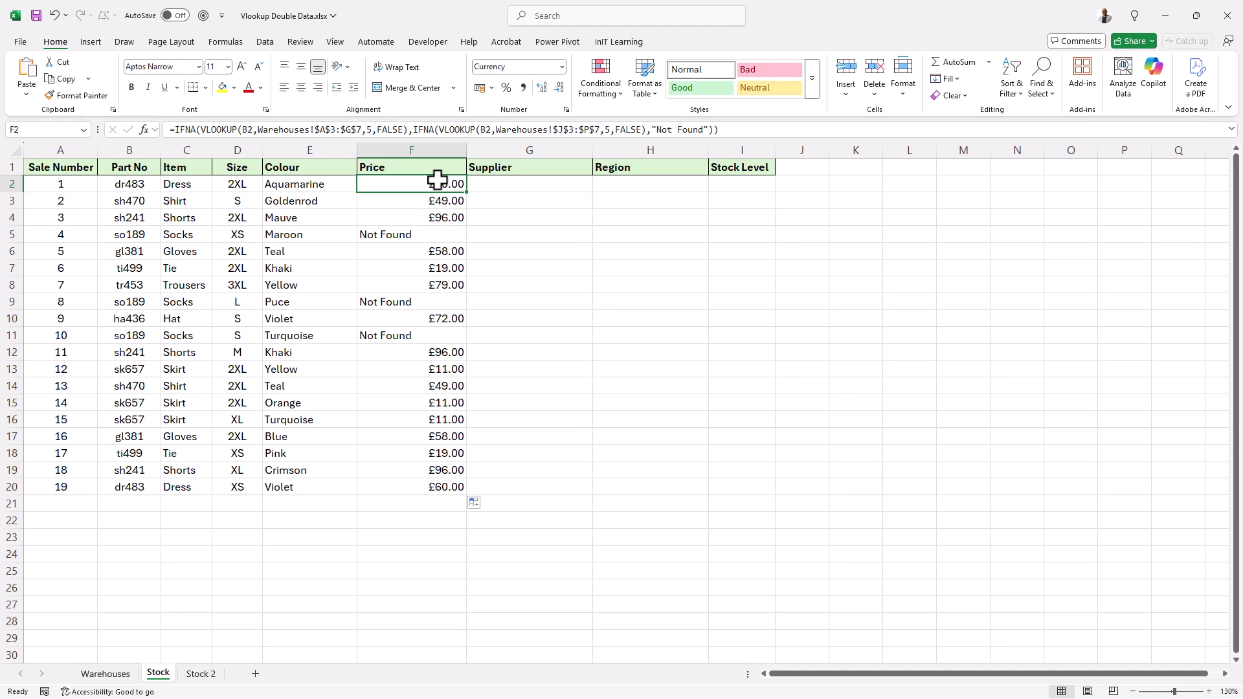
{"action": "left_click", "coordinate": [413, 237]}
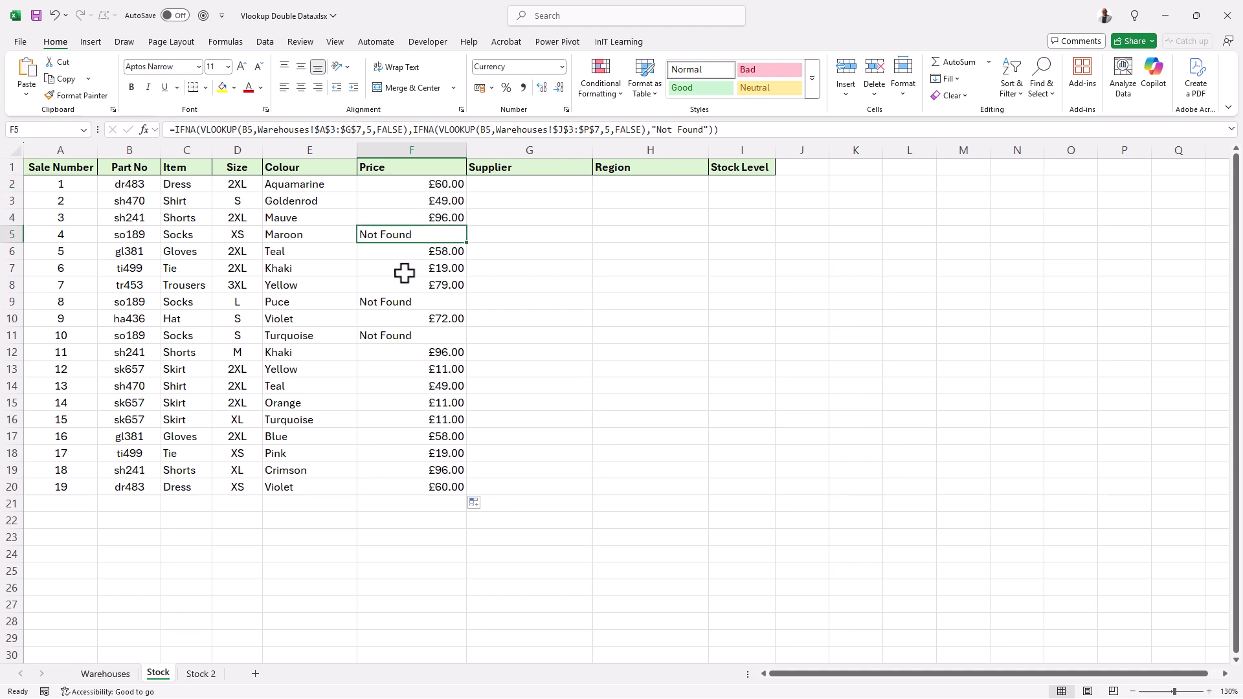
{"action": "left_click", "coordinate": [412, 303]}
{"action": "left_click", "coordinate": [405, 334]}
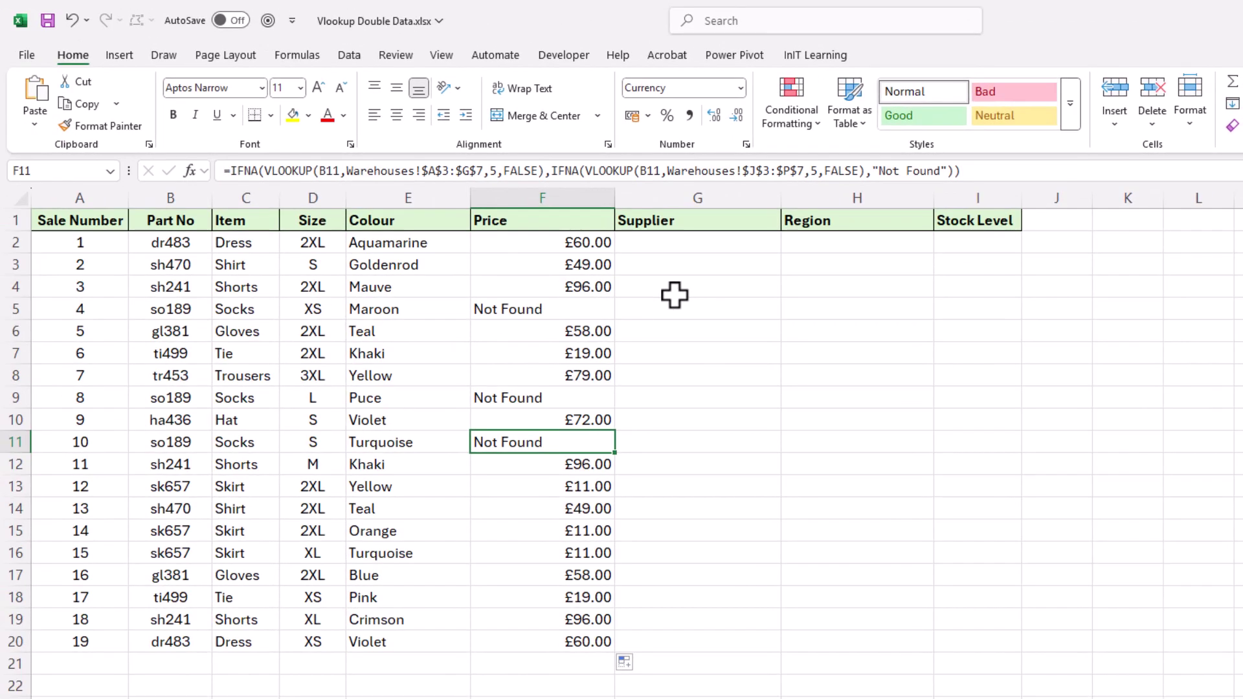
In the Price formula in F2, lock only the column of the first VLOOKUP's lookup value, making it $B2.
{"action": "left_click", "coordinate": [564, 241]}
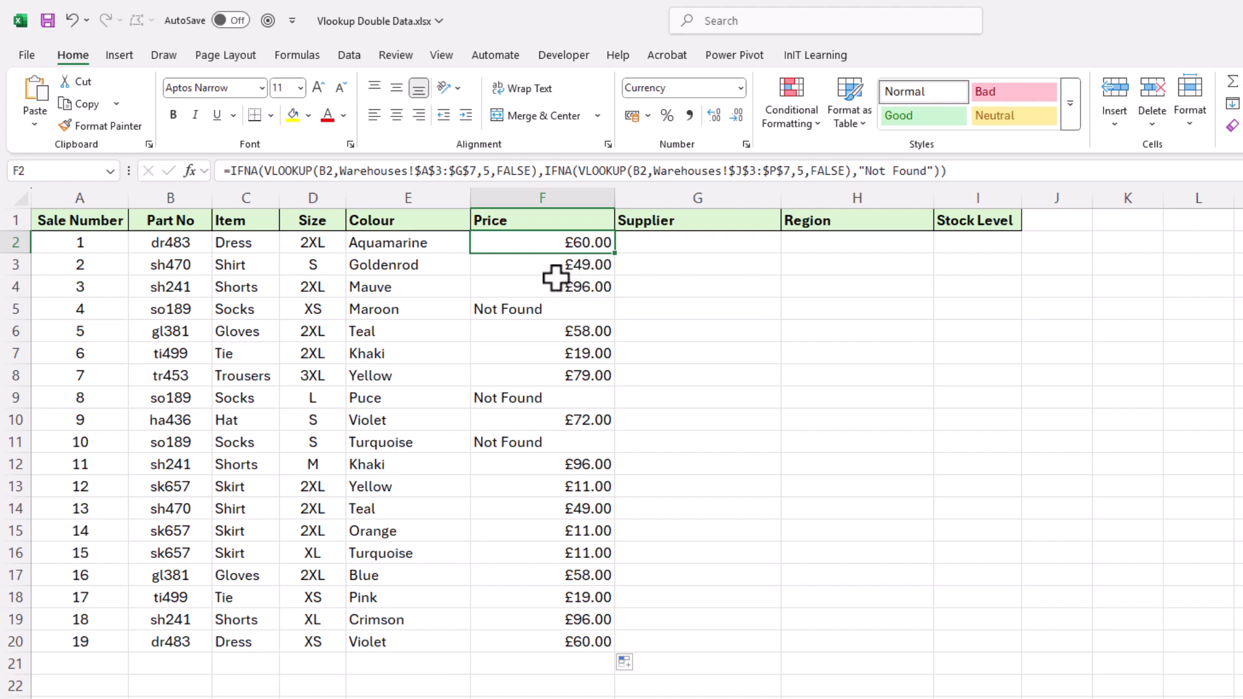
{"action": "key", "text": "F2"}
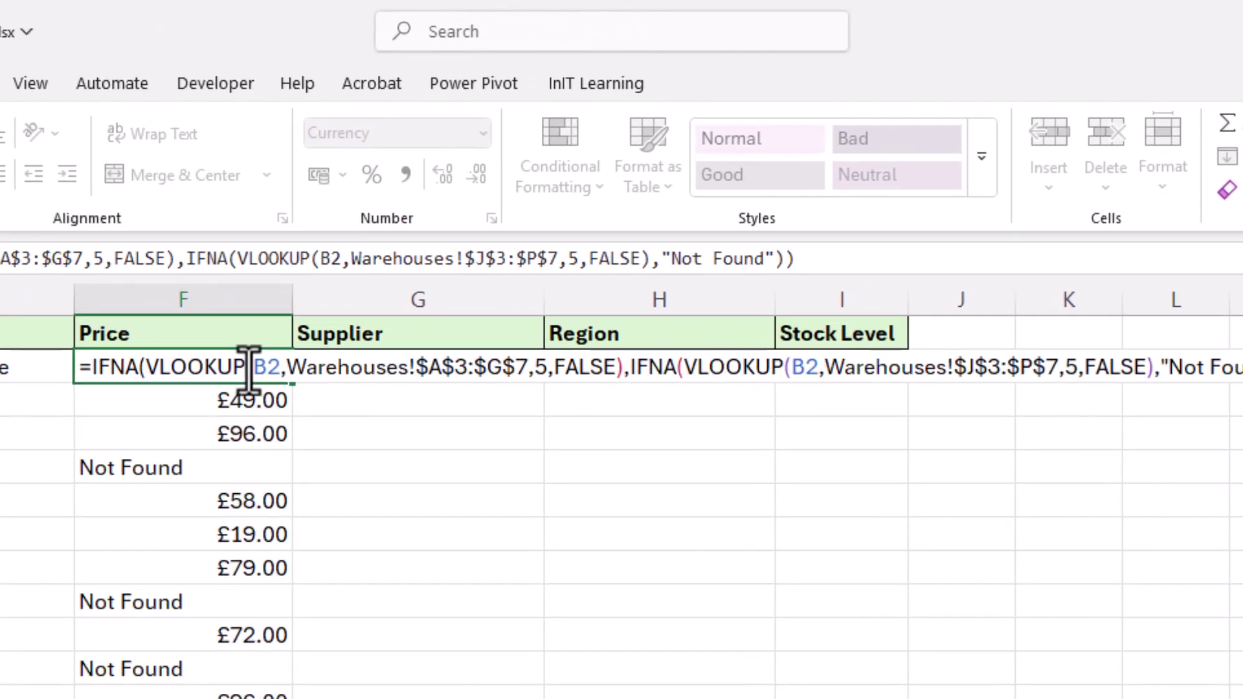
{"action": "left_click", "coordinate": [264, 367]}
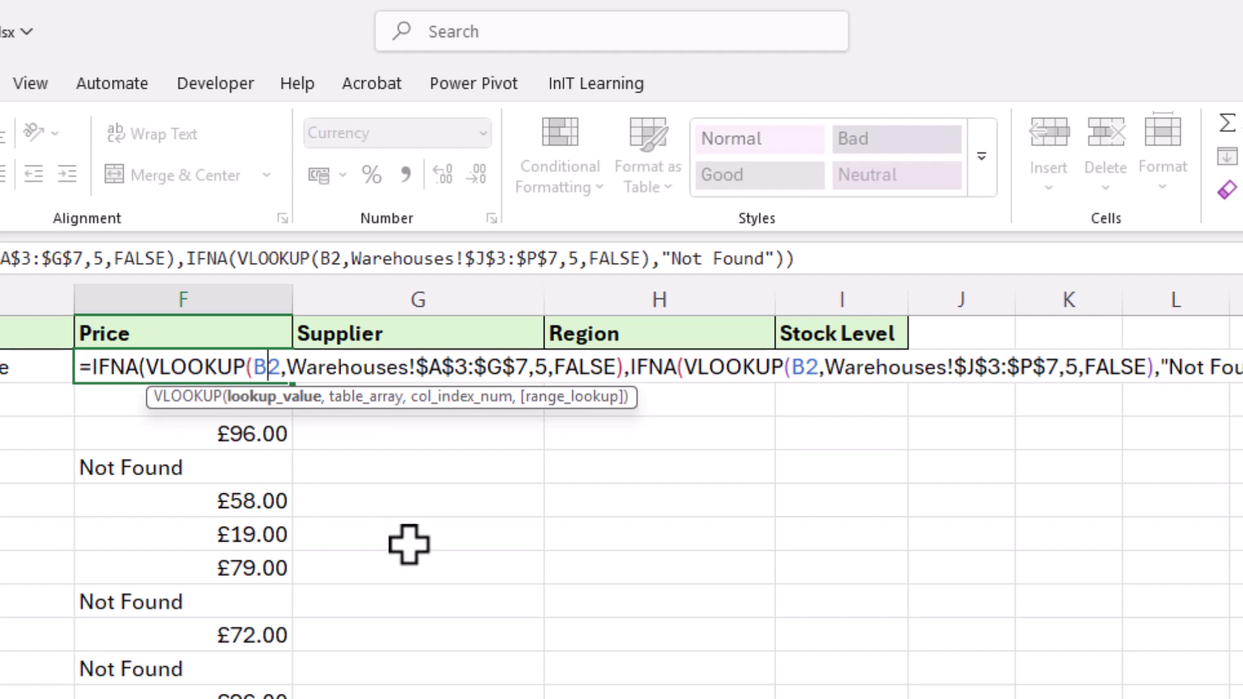
{"action": "key", "text": "F4"}
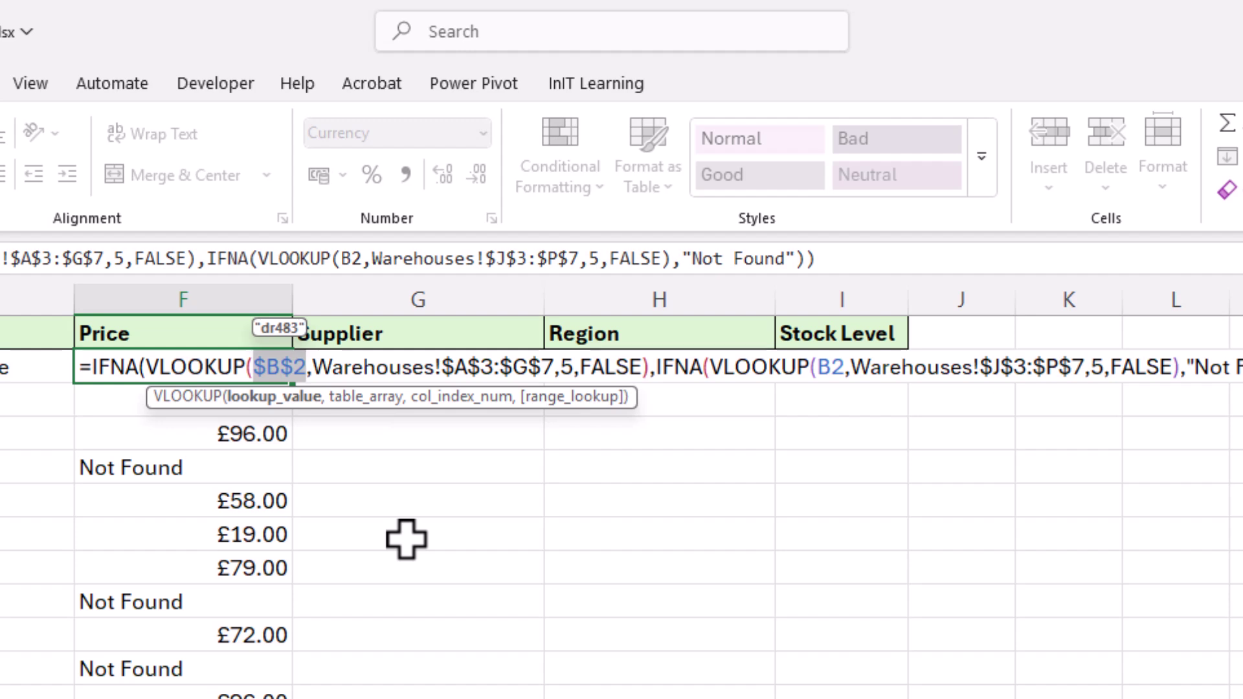
{"action": "key", "text": "F4"}
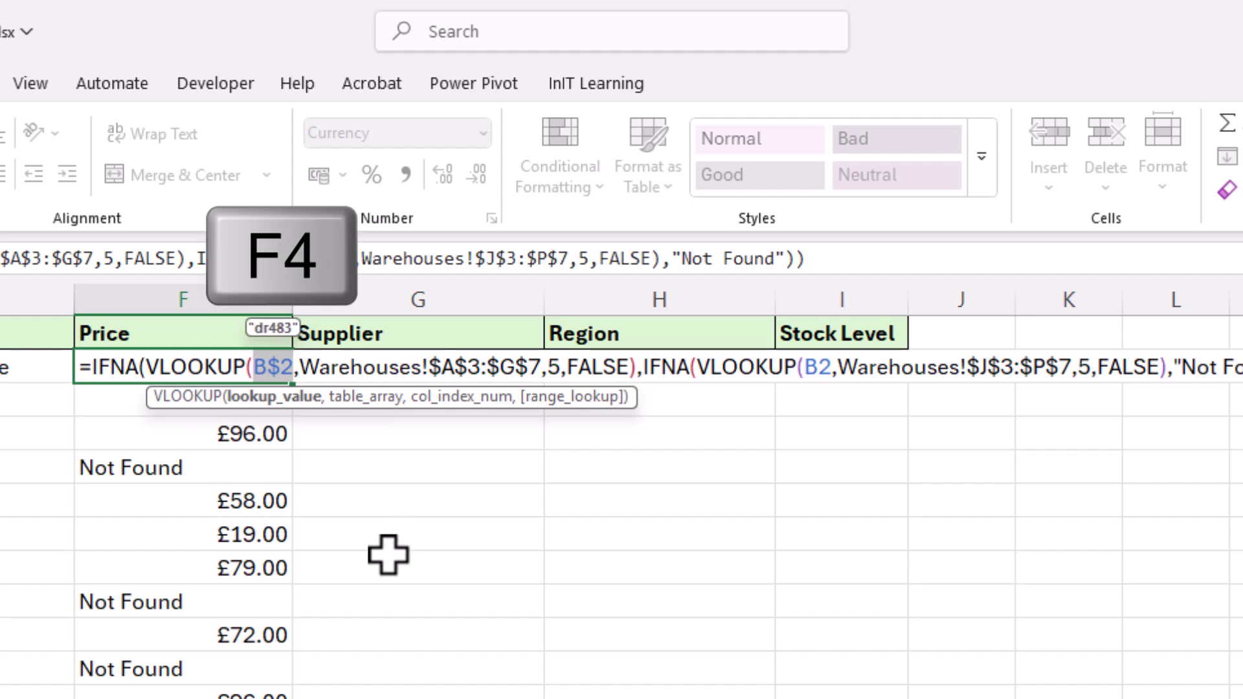
{"action": "key", "text": "F4"}
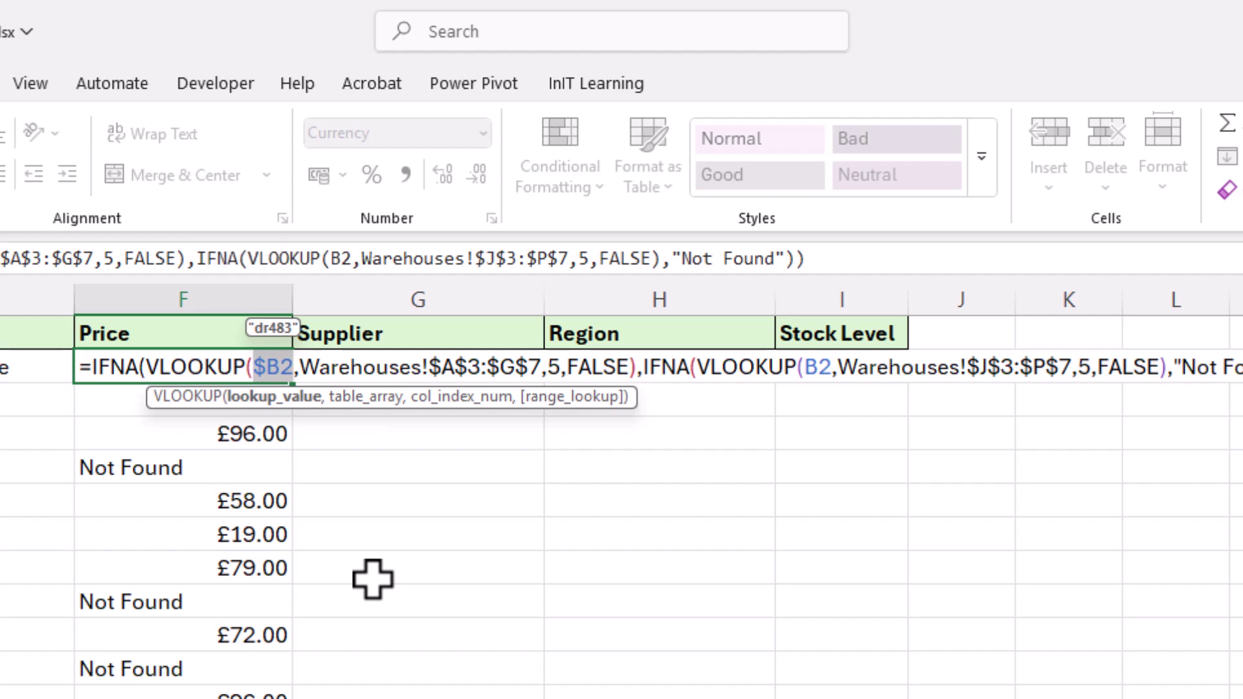
Lock the column of the nested VLOOKUP's lookup value as $B2 and commit the F2 formula.
{"action": "double_click", "coordinate": [819, 367]}
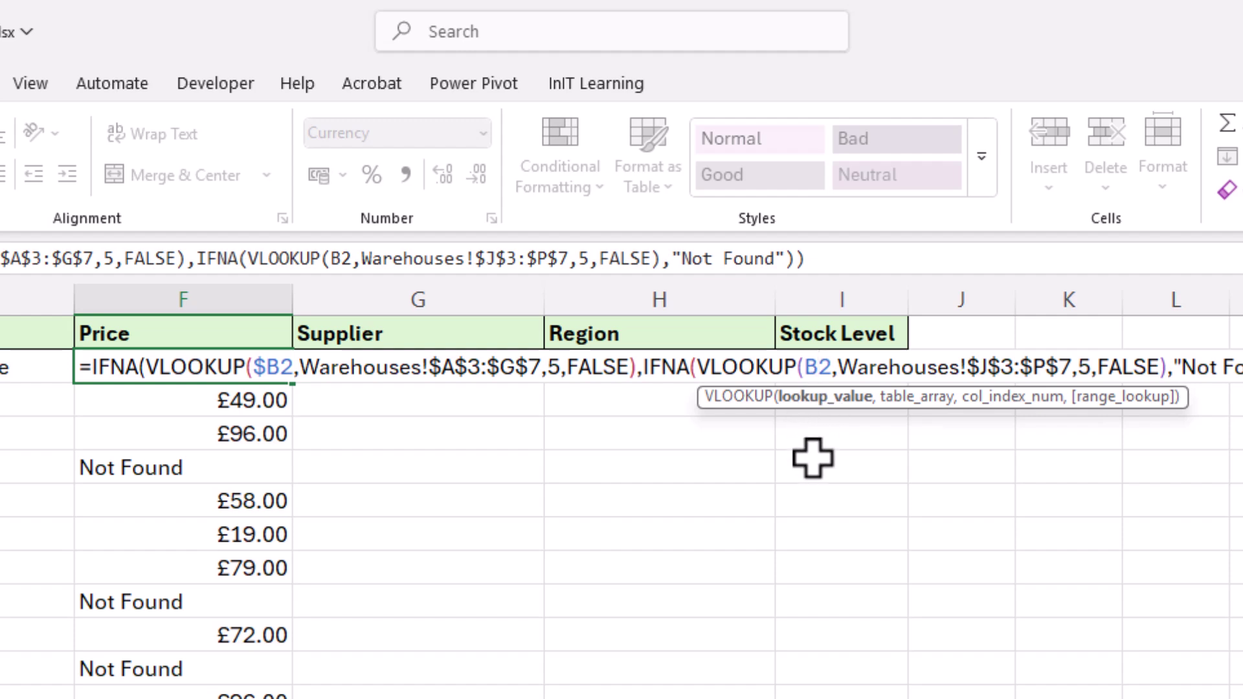
{"action": "key", "text": "F4"}
{"action": "key", "text": "F4"}
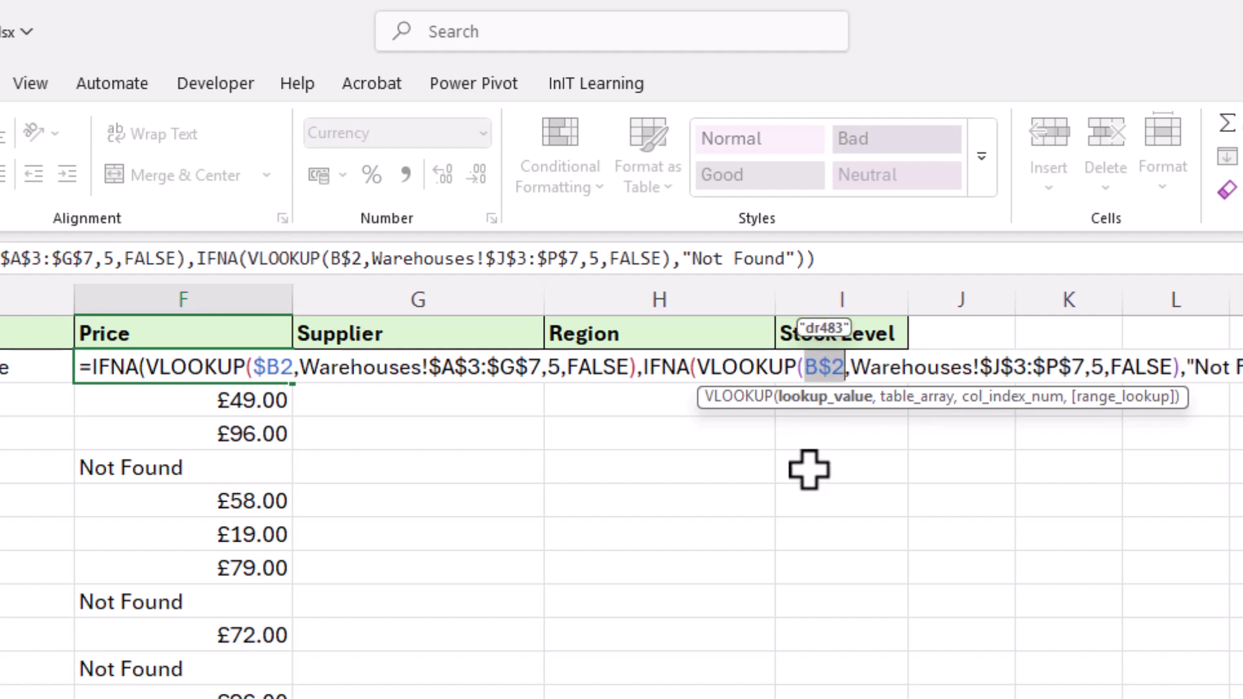
{"action": "key", "text": "F4"}
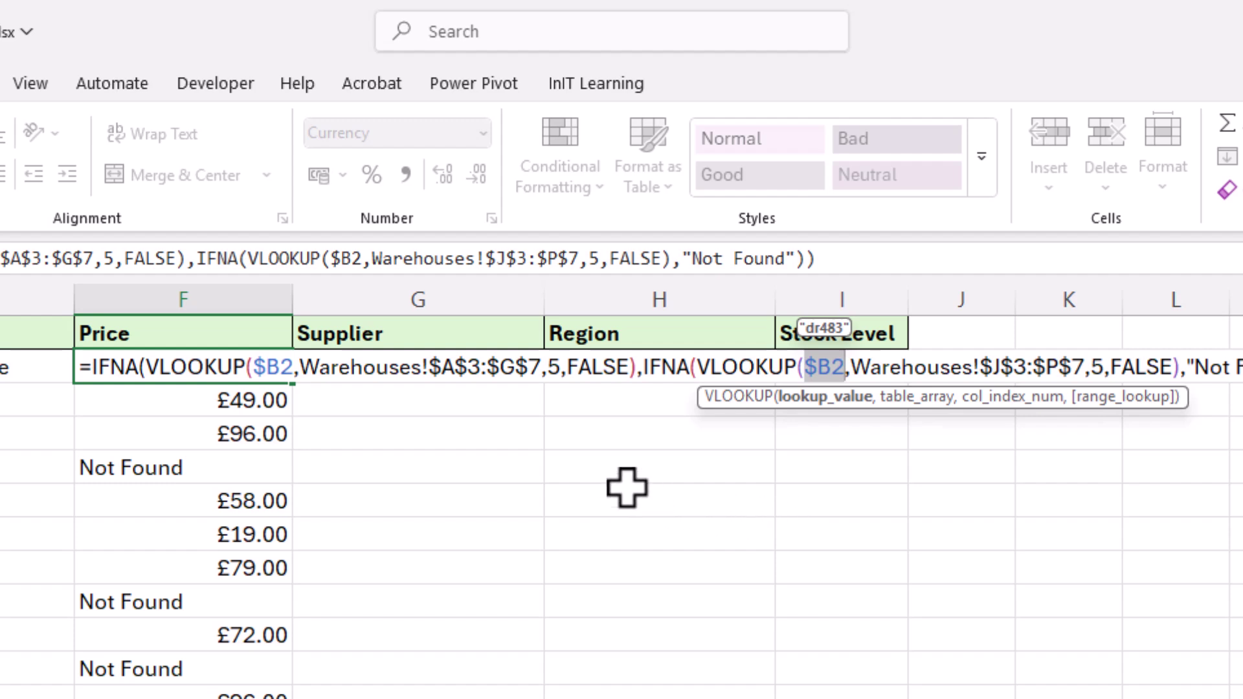
{"action": "key", "text": "Return"}
Copy the column-locked Price formula from F2 across into the Supplier cell G2.
{"action": "left_click", "coordinate": [264, 362]}
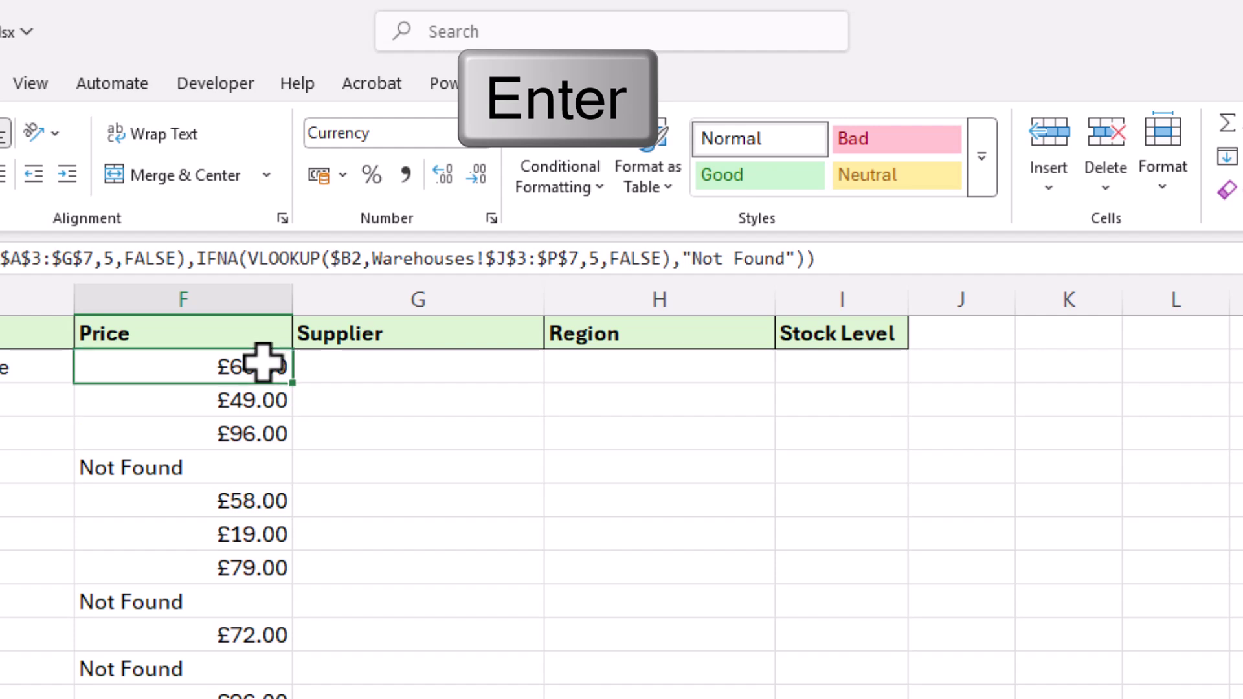
{"action": "left_click_drag", "start_coordinate": [261, 364], "coordinate": [254, 695]}
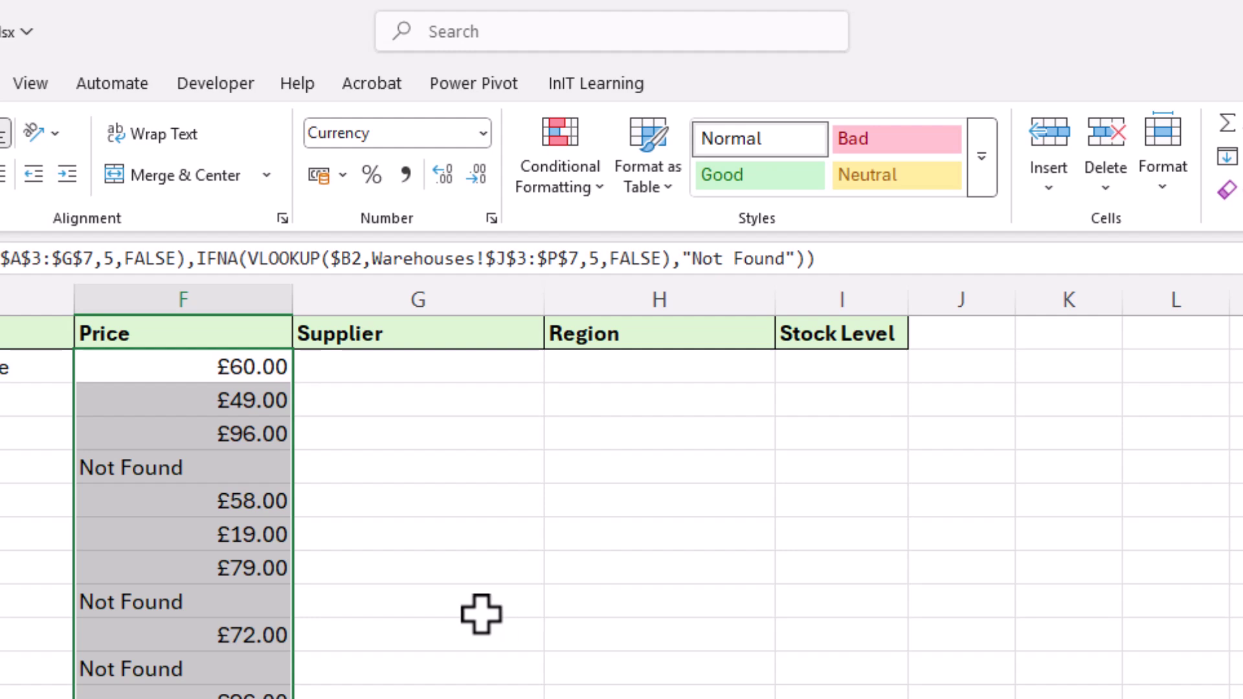
{"action": "left_click", "coordinate": [232, 360]}
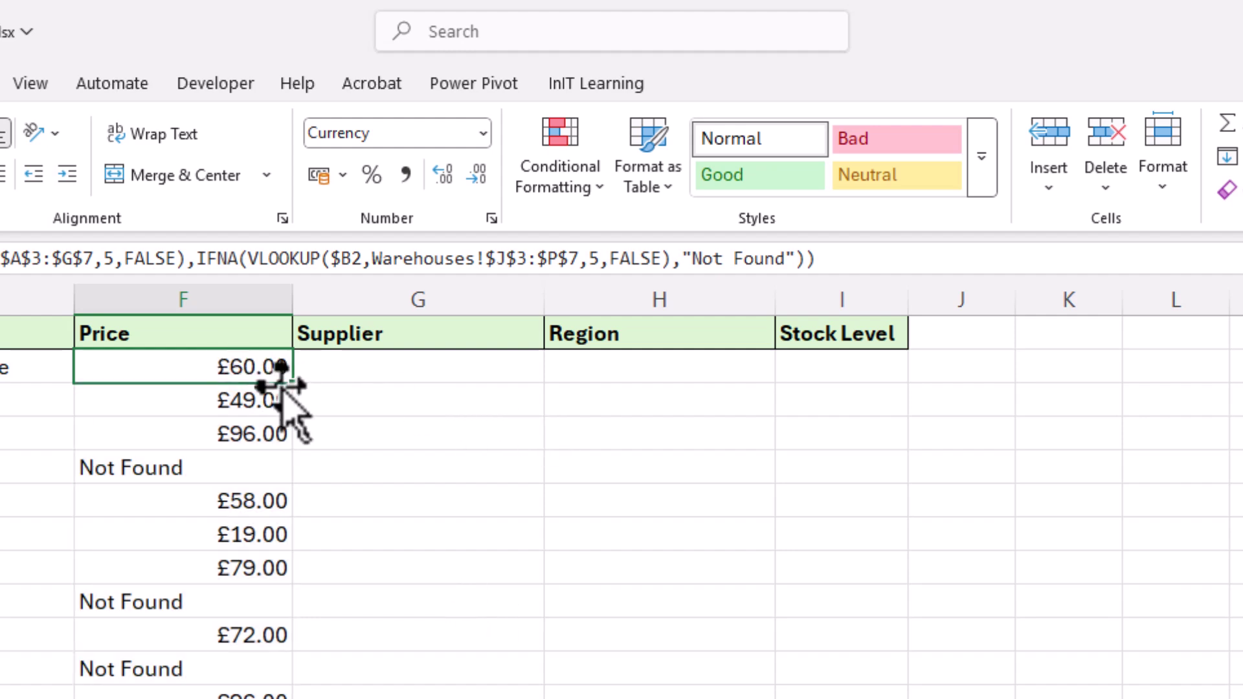
{"action": "left_click_drag", "start_coordinate": [297, 387], "coordinate": [479, 386]}
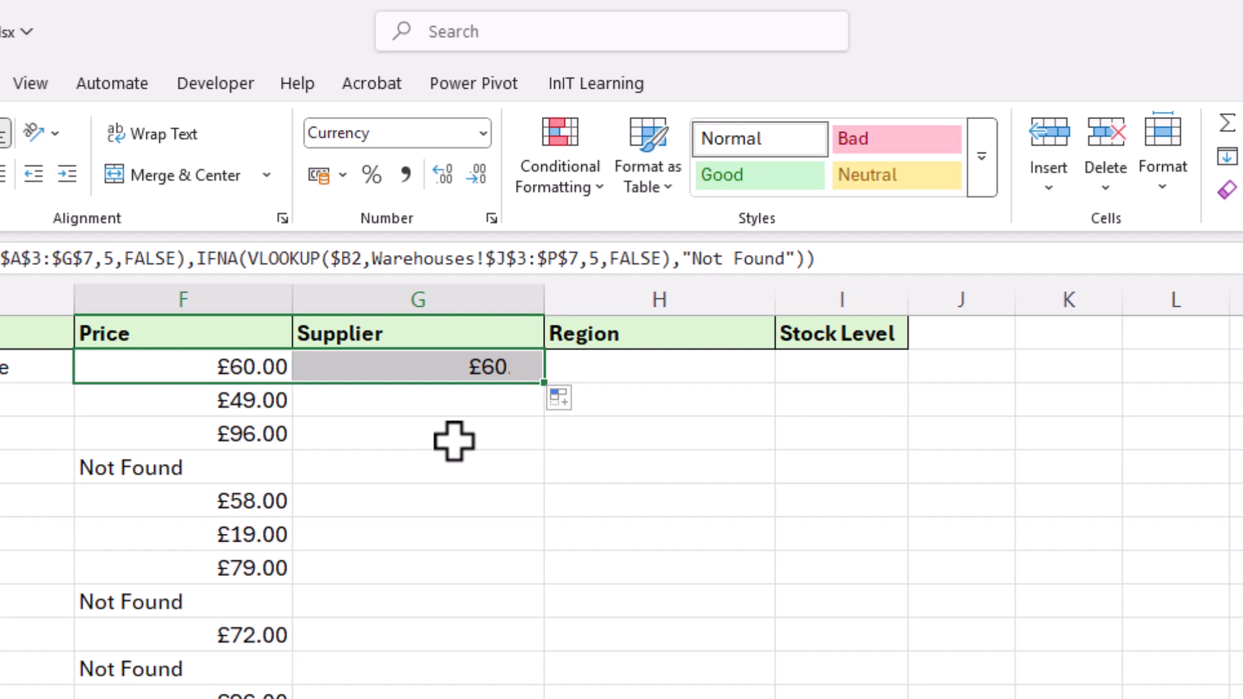
Set the column index of both VLOOKUPs in G2 to 3 and fill the formula down to G5.
{"action": "left_click", "coordinate": [477, 363]}
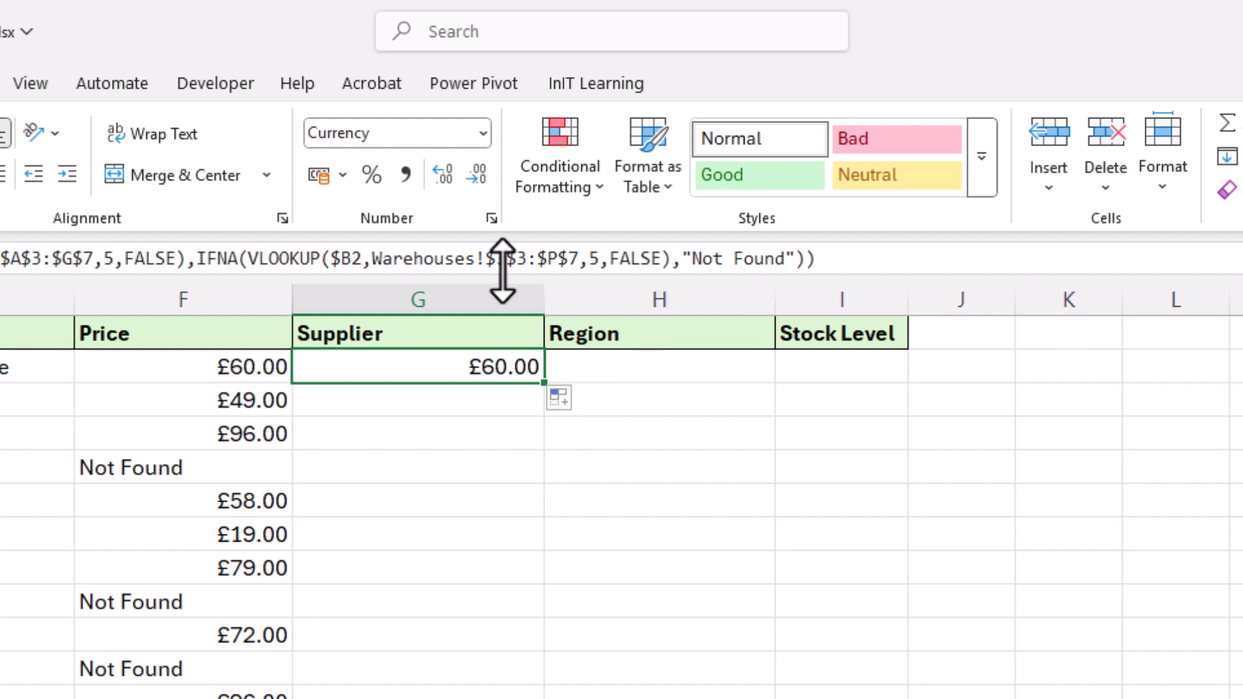
{"action": "double_click", "coordinate": [522, 367]}
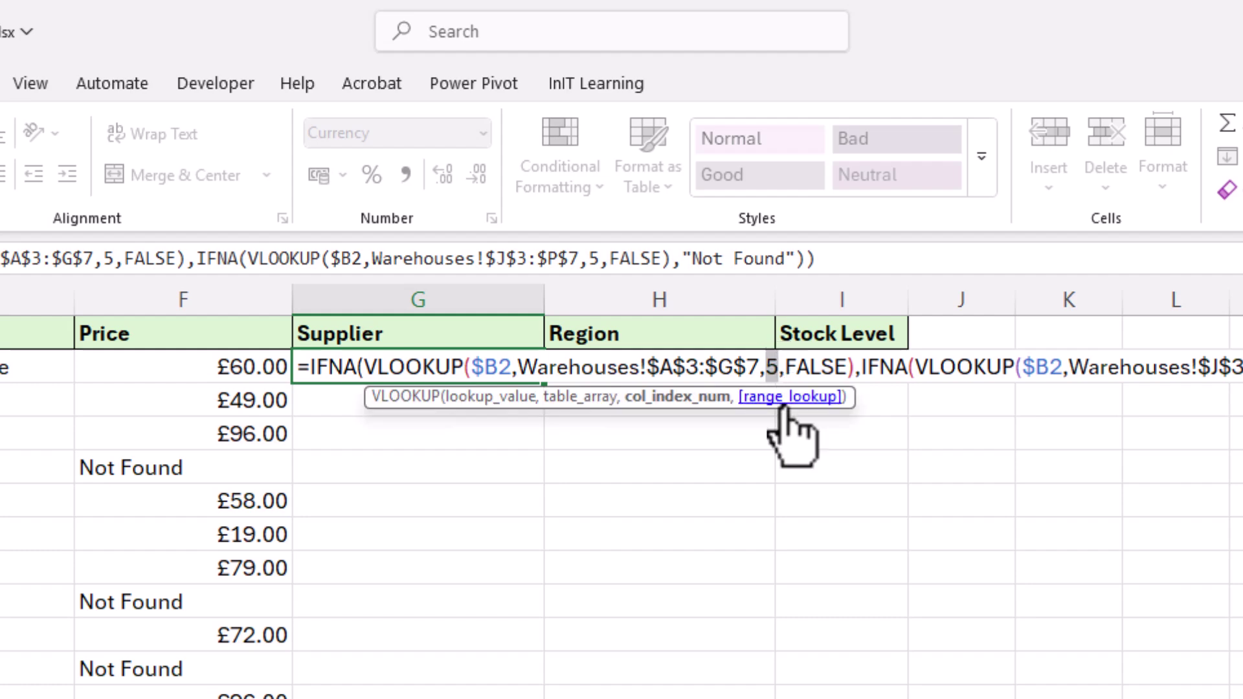
{"action": "double_click", "coordinate": [771, 367]}
{"action": "type", "text": "3"}
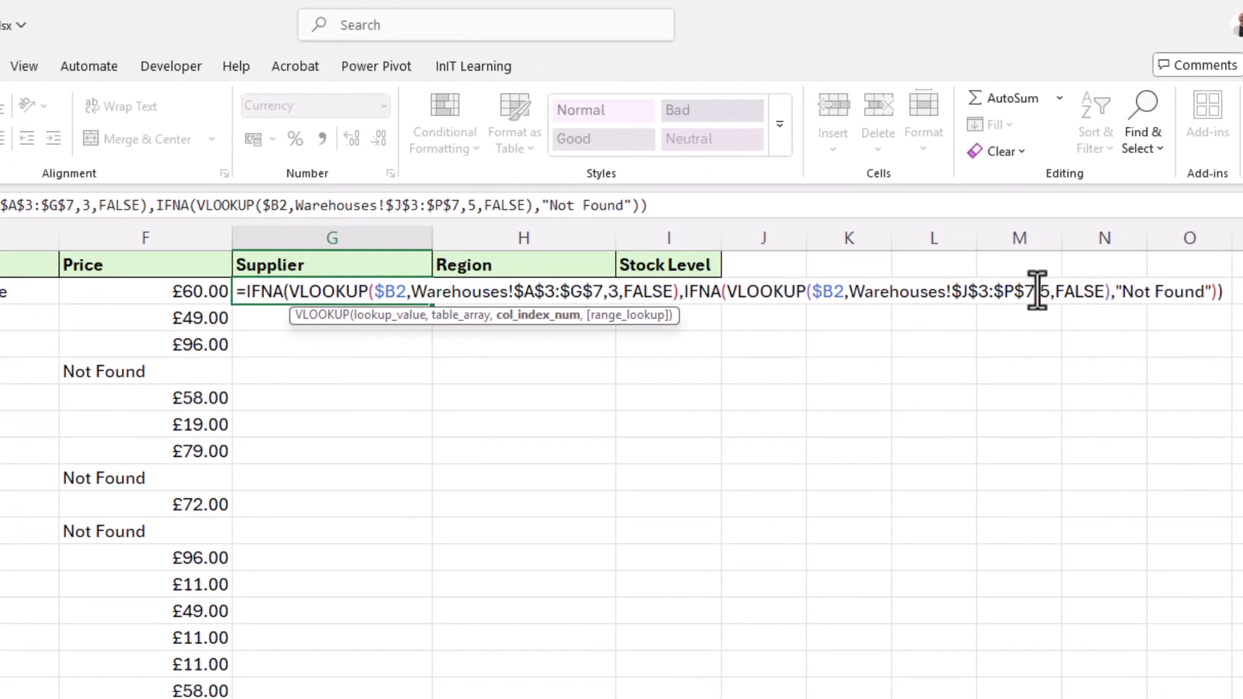
{"action": "double_click", "coordinate": [1044, 291]}
{"action": "type", "text": "3"}
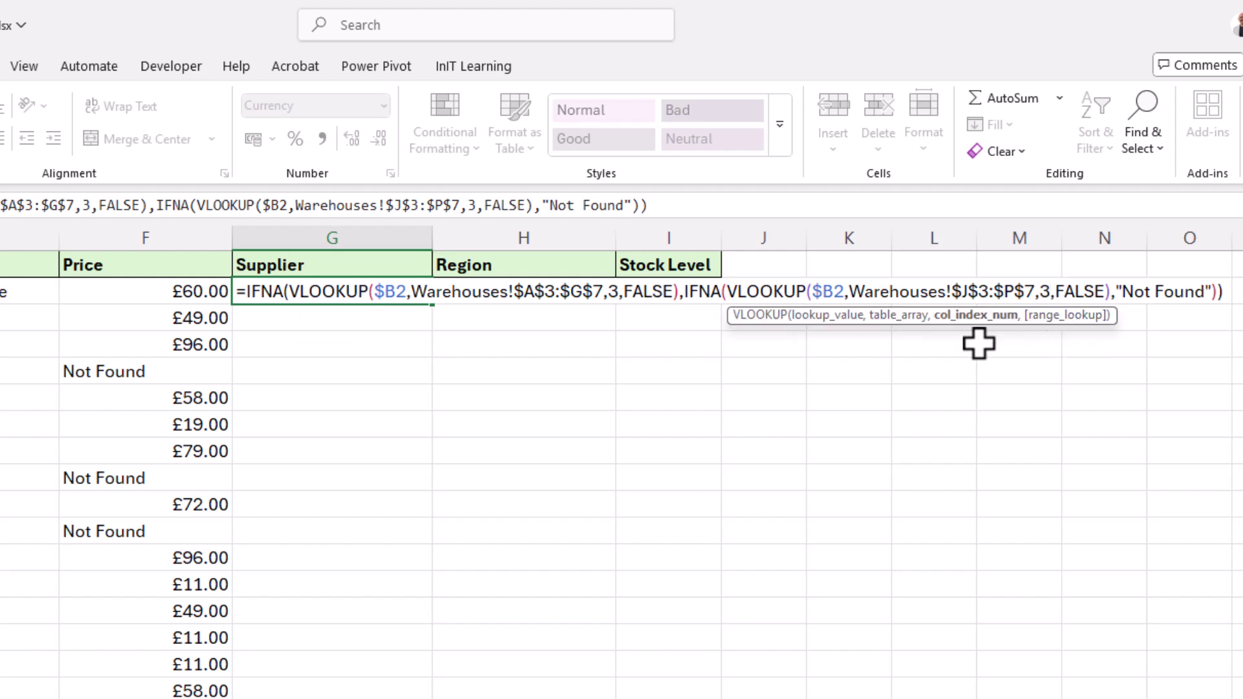
{"action": "key", "text": "Return"}
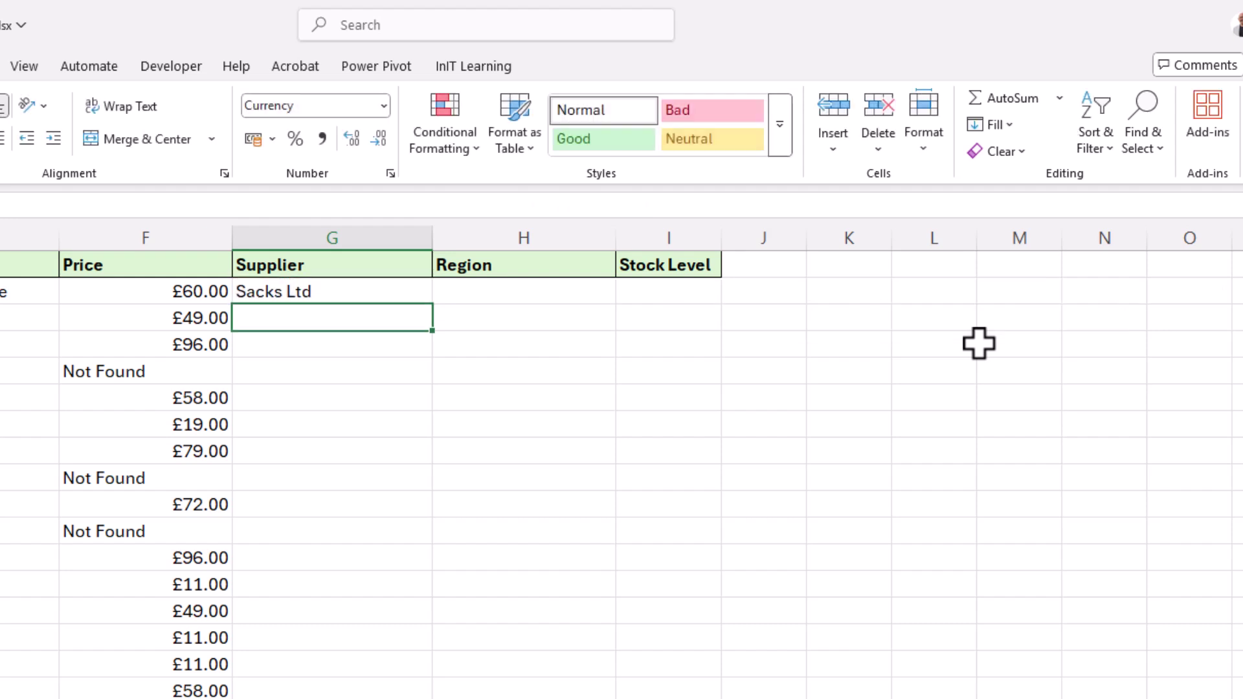
{"action": "left_click", "coordinate": [304, 293]}
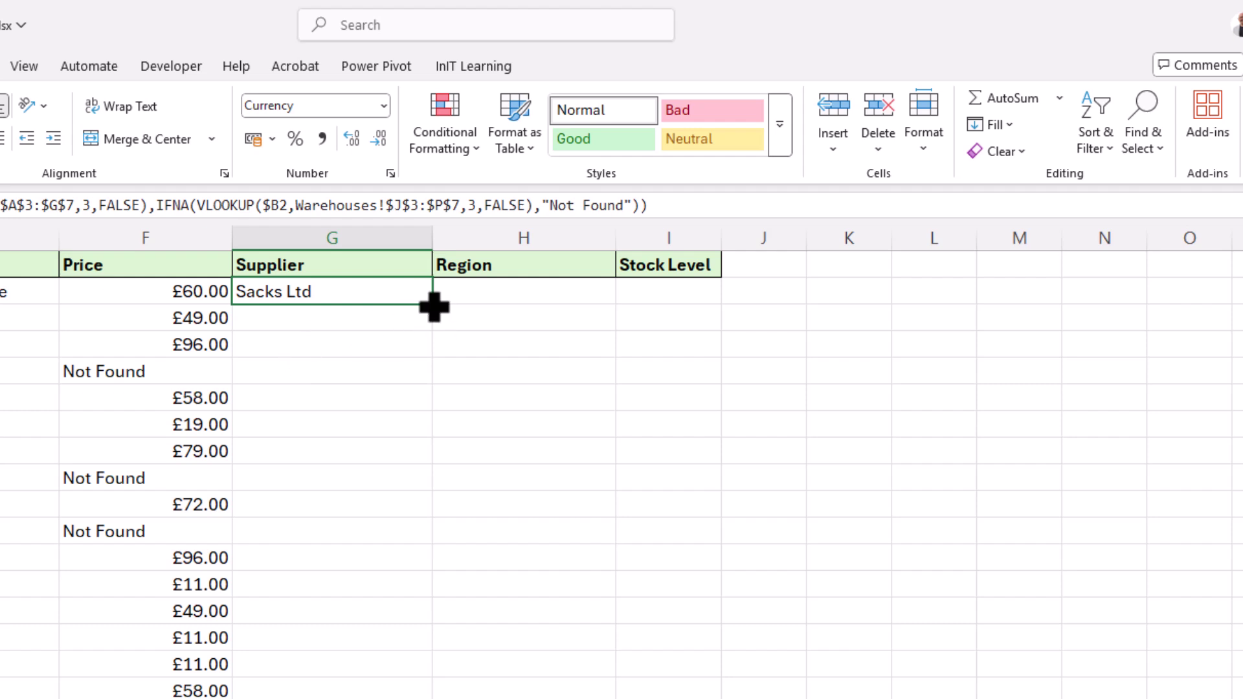
{"action": "left_click_drag", "start_coordinate": [431, 304], "coordinate": [425, 388]}
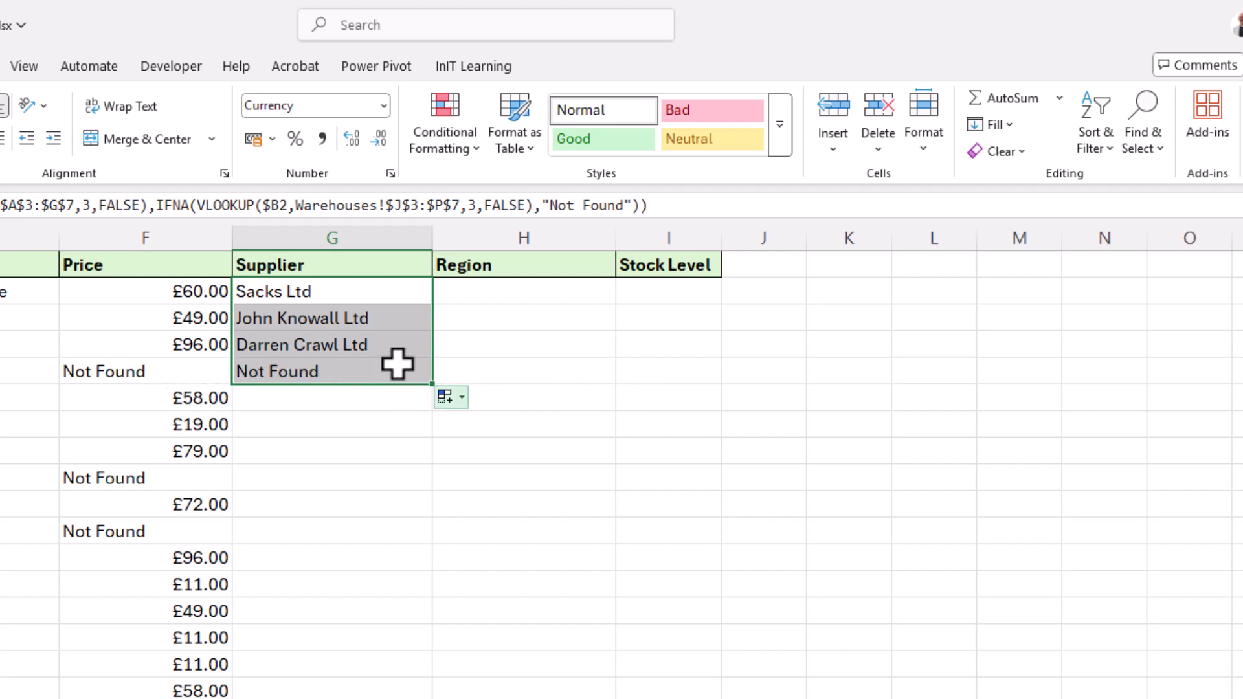
Replace the "Not Found" text in G2's formula with an empty string ("") and refill the Supplier column down to row 20.
{"action": "left_click", "coordinate": [365, 288]}
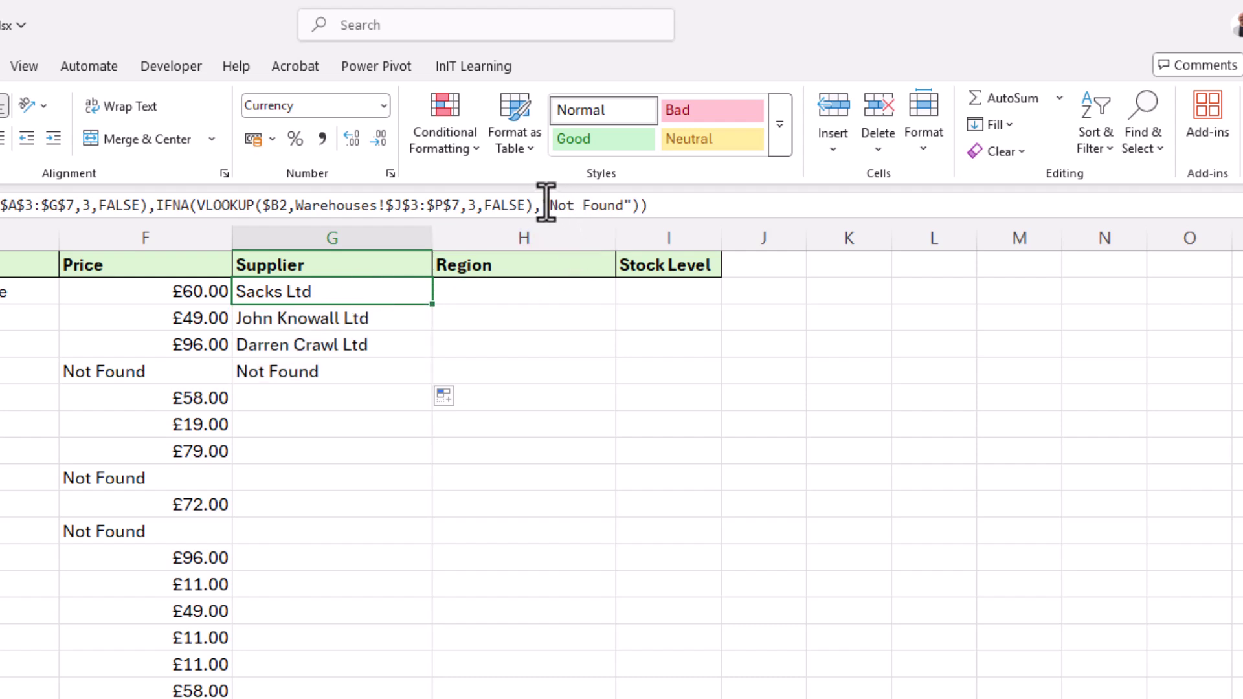
{"action": "left_click_drag", "start_coordinate": [547, 205], "coordinate": [600, 205]}
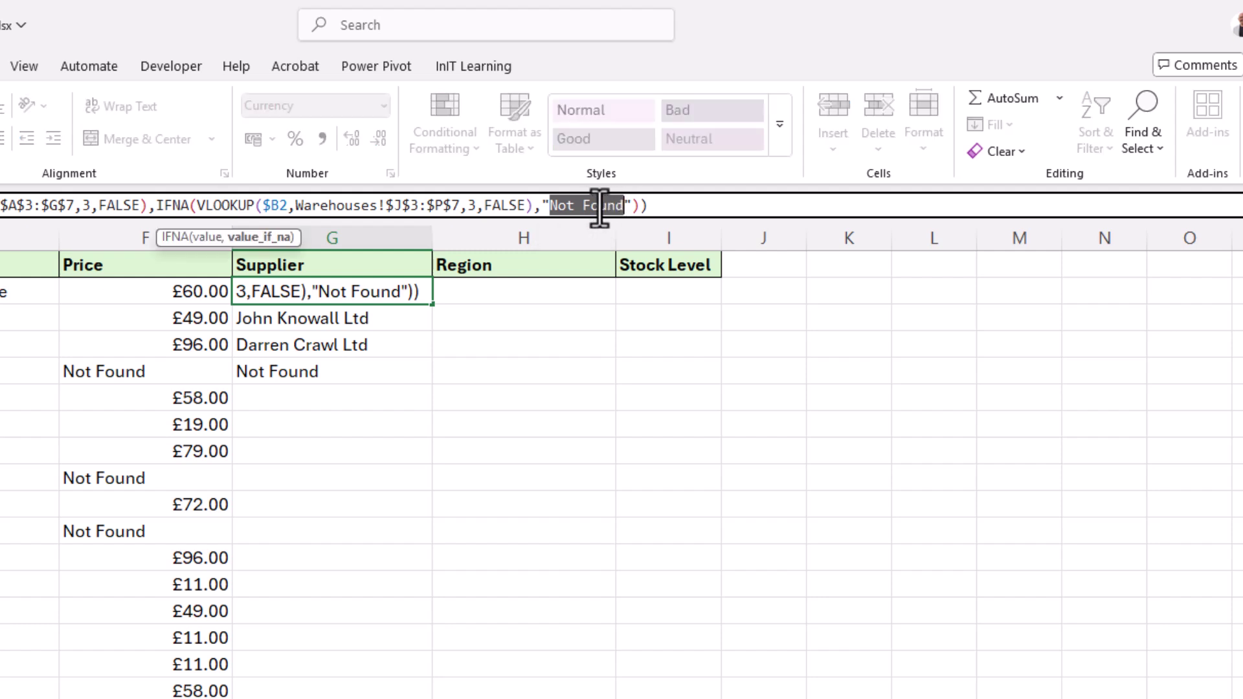
{"action": "key", "text": "BackSpace"}
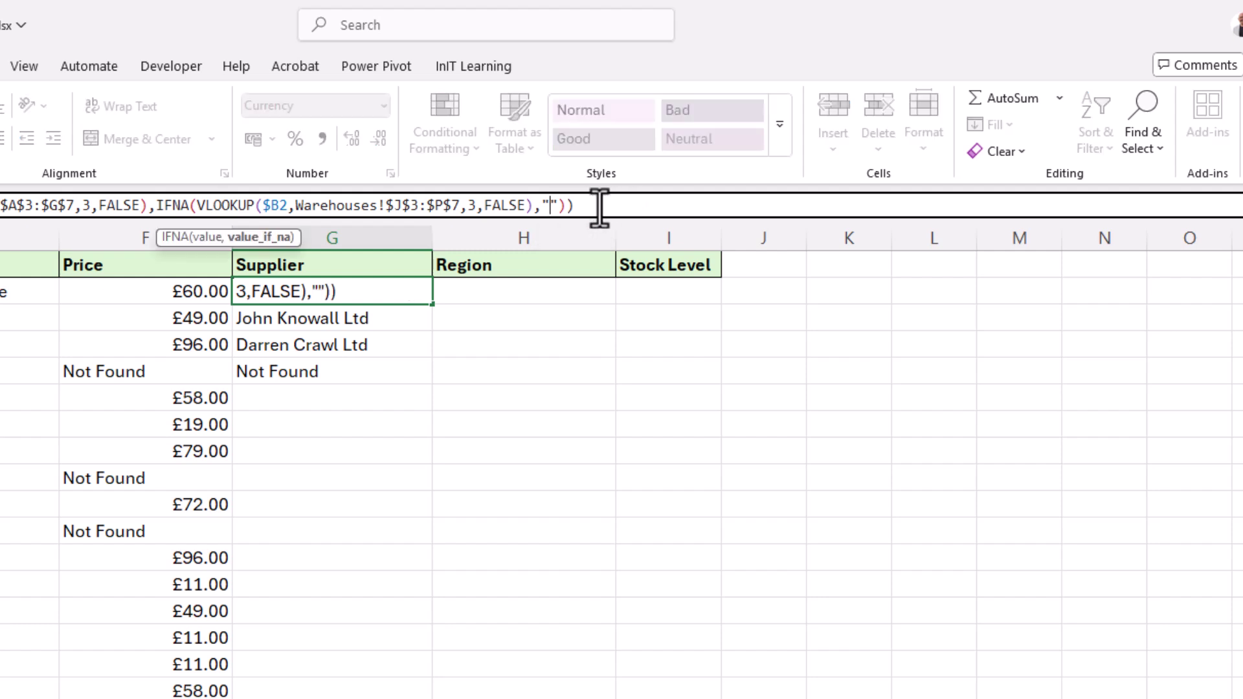
{"action": "key", "text": "ctrl+Return"}
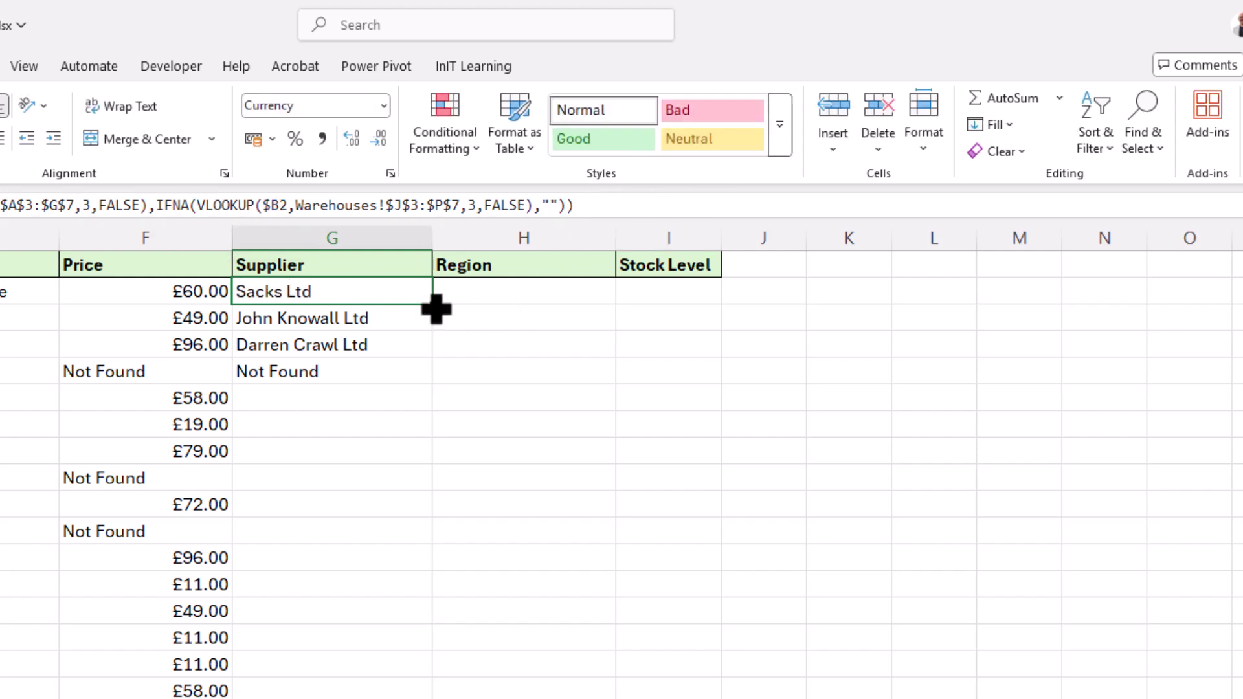
{"action": "left_click_drag", "start_coordinate": [436, 308], "coordinate": [436, 696]}
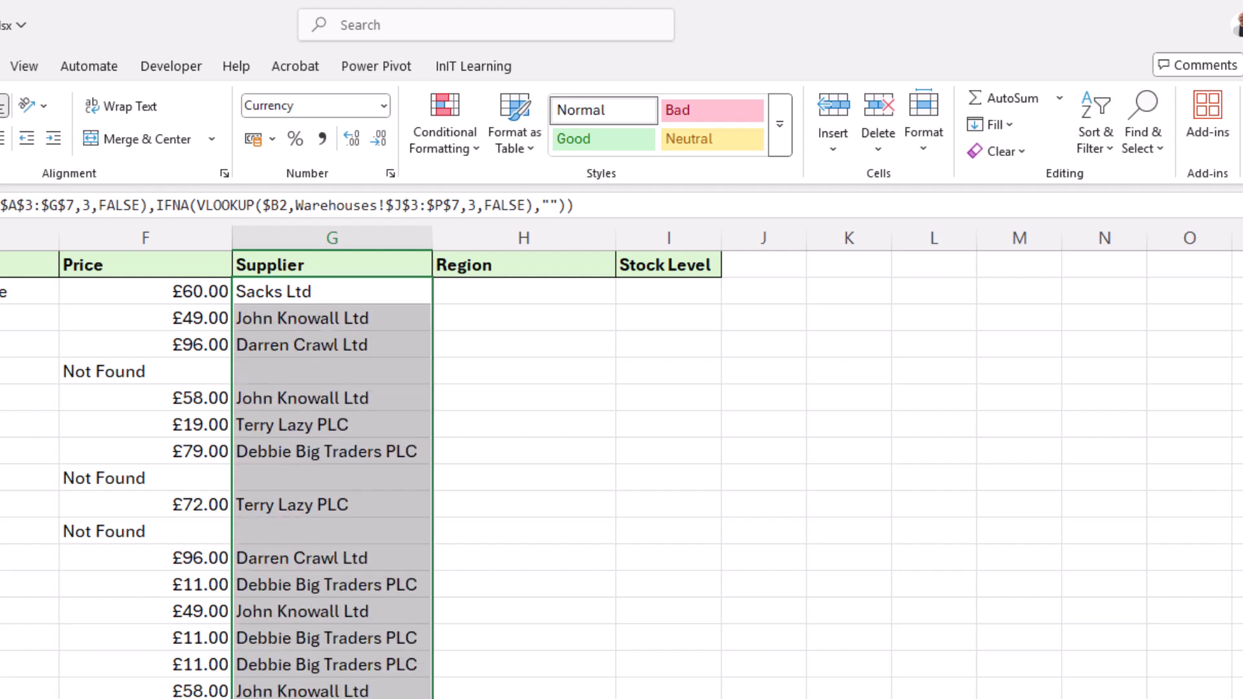
{"action": "left_click", "coordinate": [280, 366]}
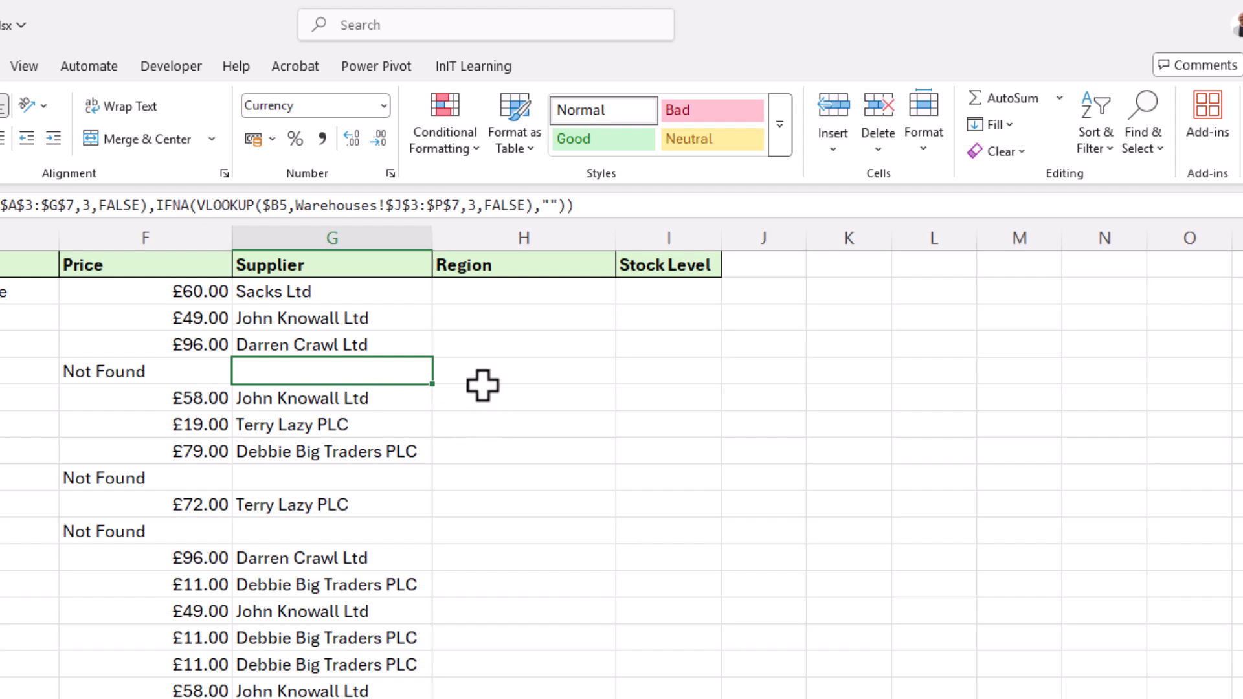
Copy the Supplier formula from G2 across to H2 and I2, and set both VLOOKUP column indexes in H2 to 6.
{"action": "left_click_drag", "start_coordinate": [327, 292], "coordinate": [691, 300]}
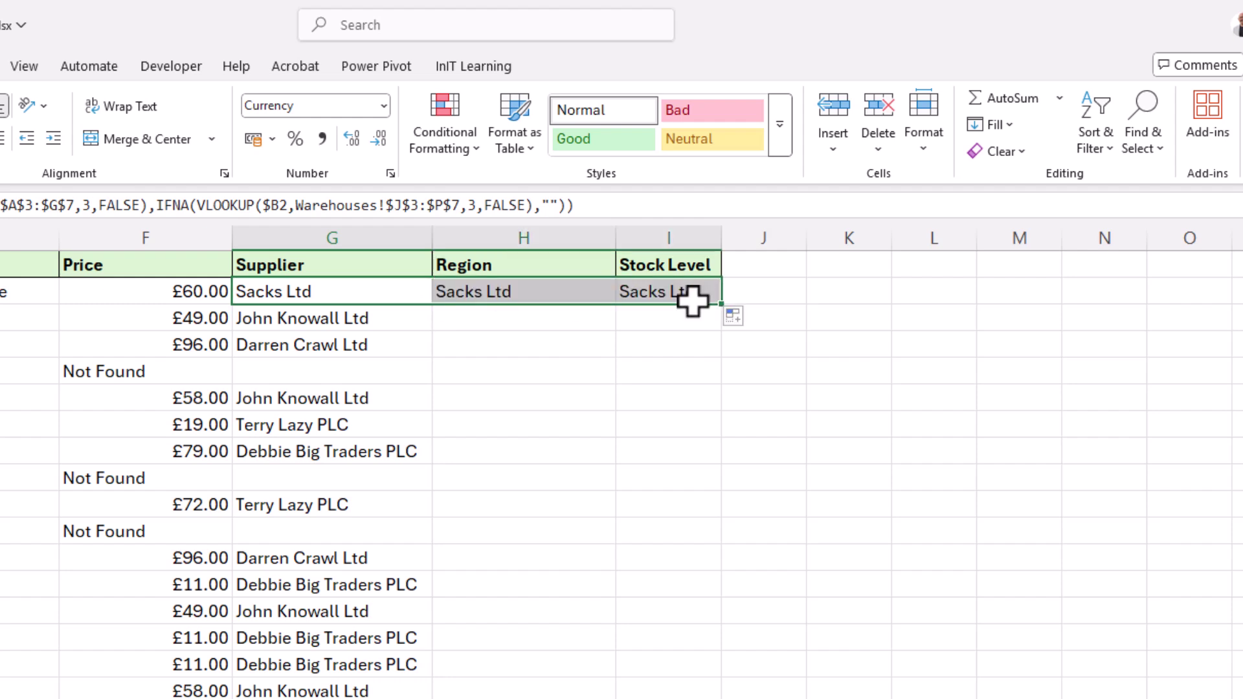
{"action": "left_click", "coordinate": [535, 292]}
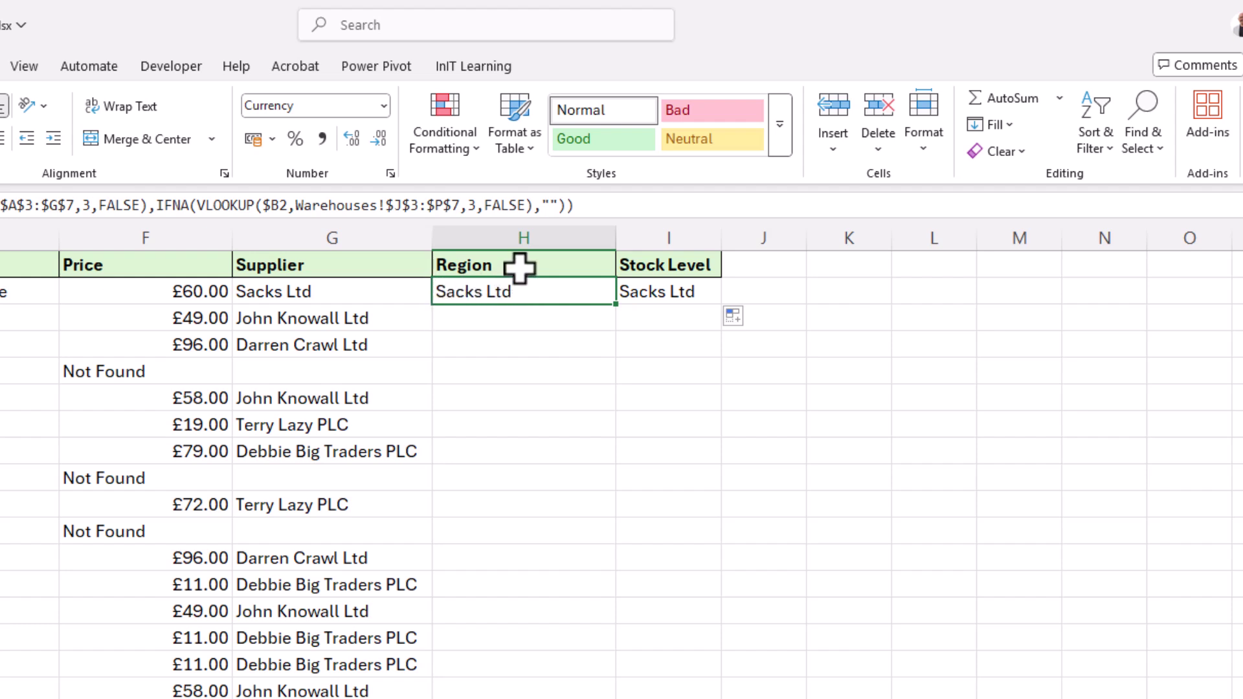
{"action": "key", "text": "F2"}
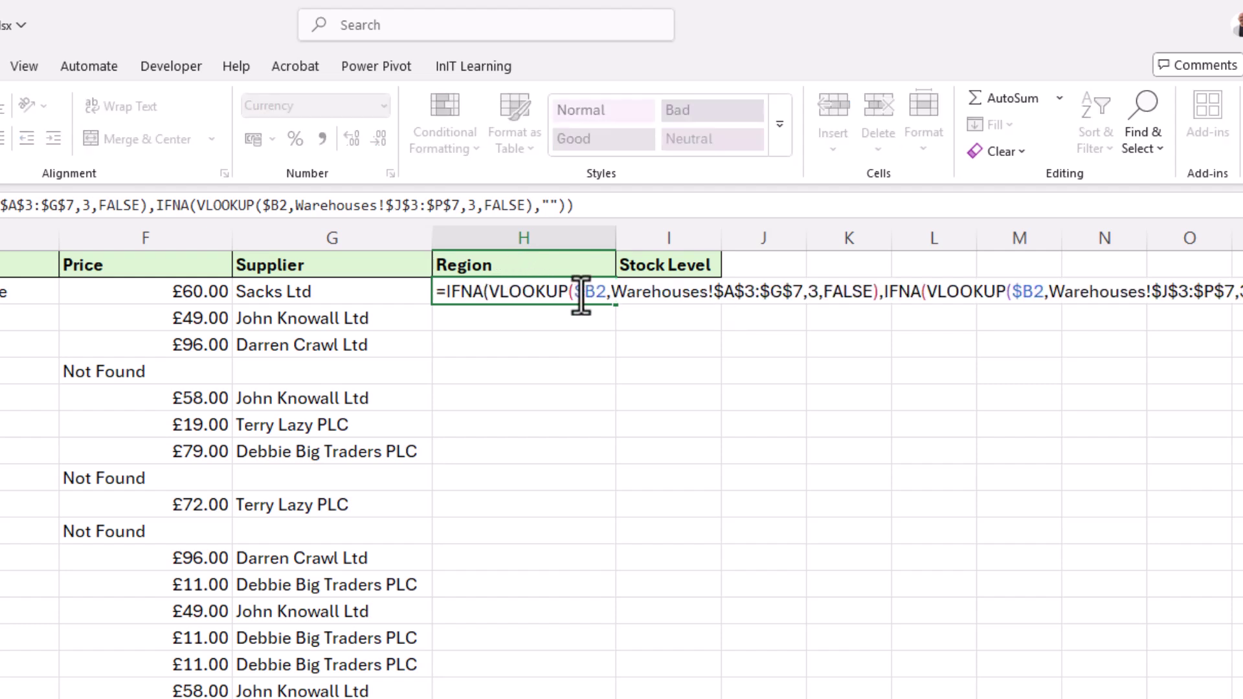
{"action": "double_click", "coordinate": [813, 291]}
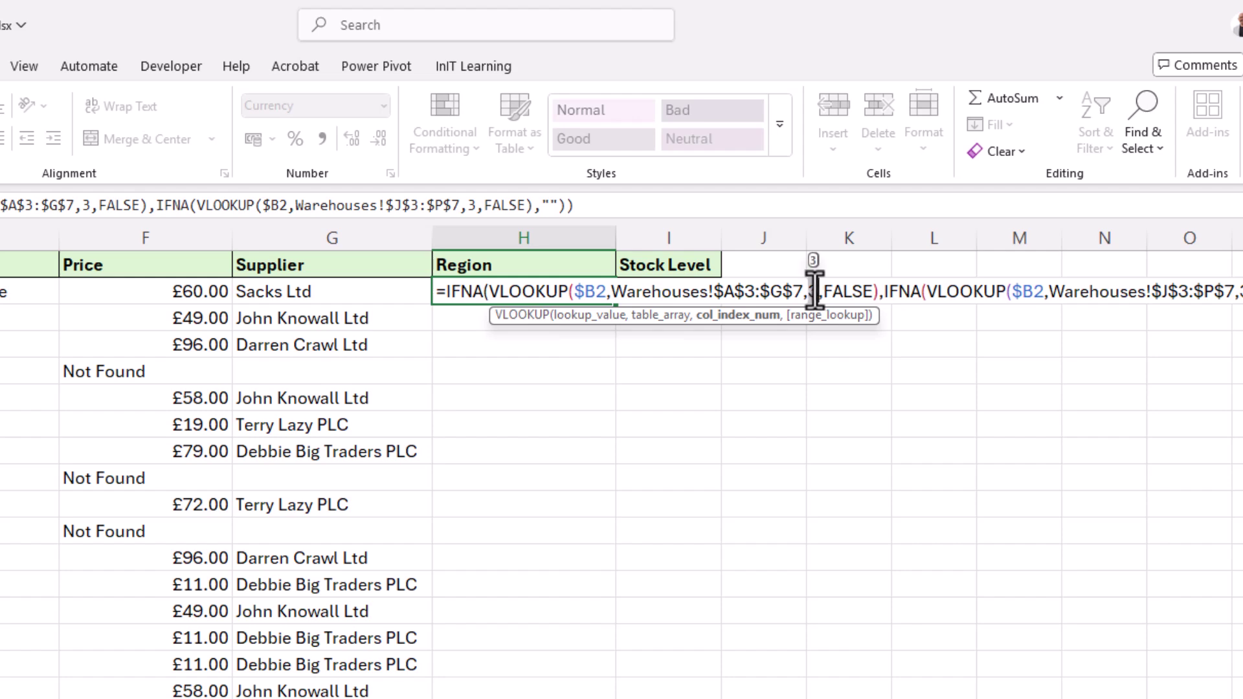
{"action": "type", "text": "6"}
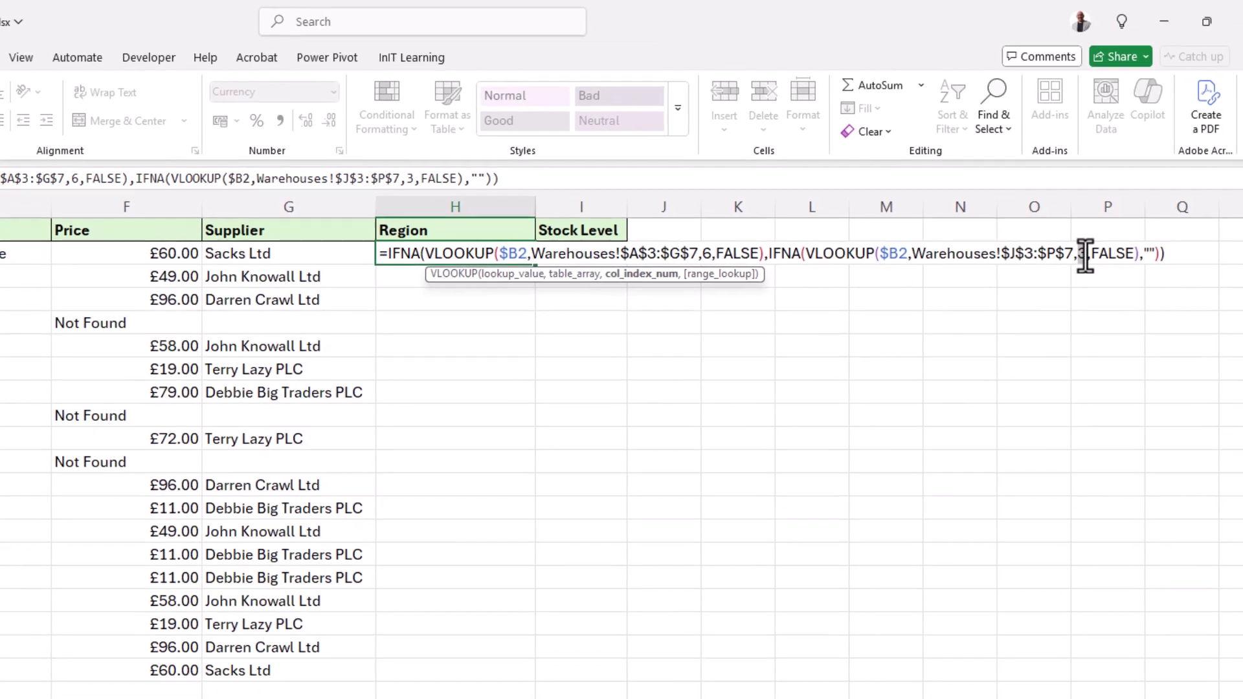
{"action": "double_click", "coordinate": [1076, 252]}
{"action": "type", "text": "6"}
{"action": "key", "text": "Return"}
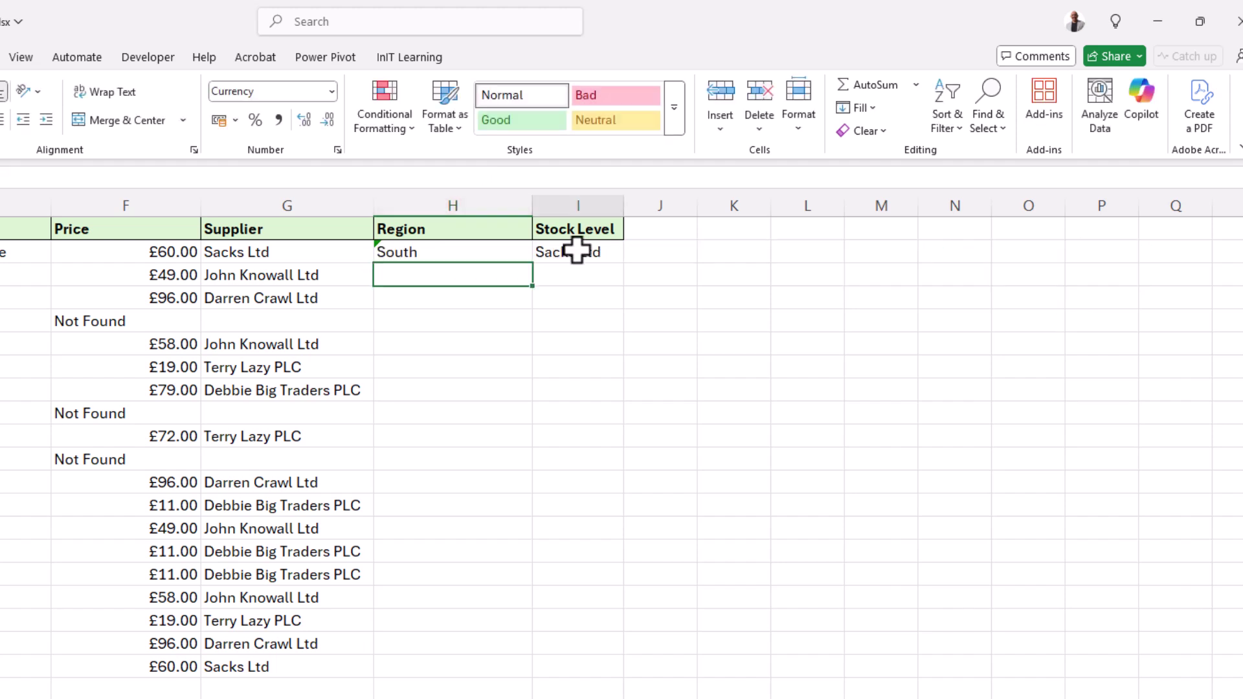
Set the column index of both VLOOKUPs in the Stock Level formula in I2 to 4.
{"action": "left_click", "coordinate": [574, 252]}
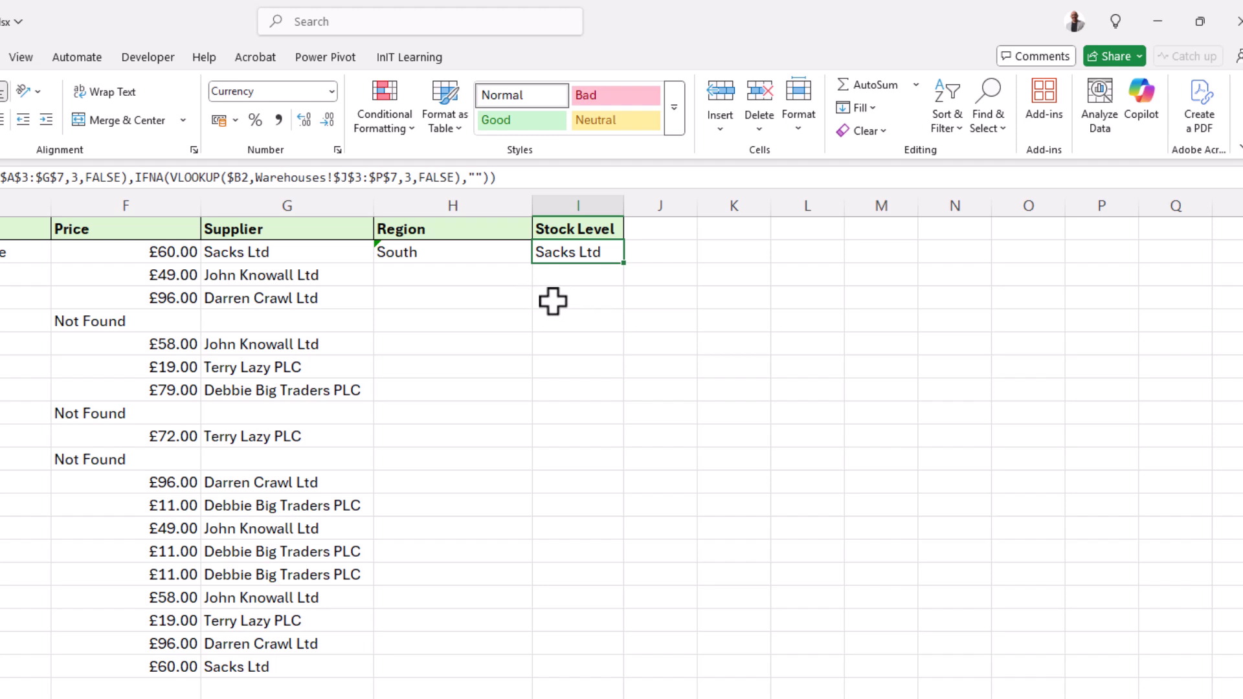
{"action": "key", "text": "F2"}
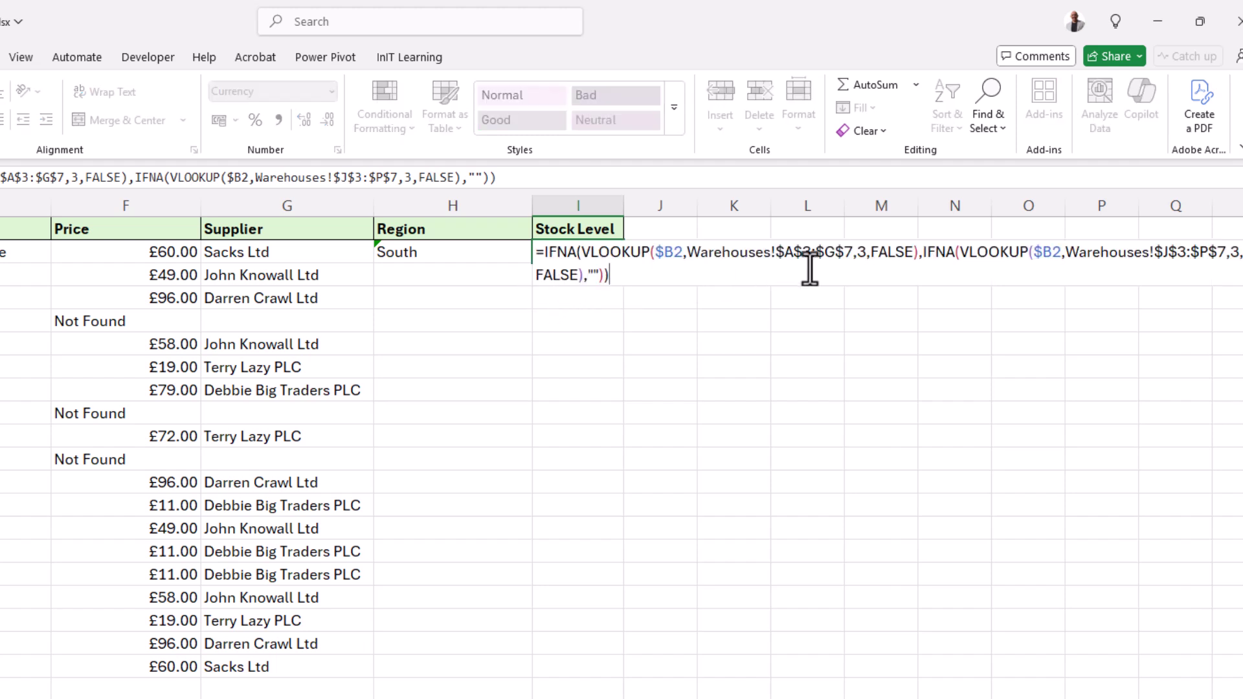
{"action": "double_click", "coordinate": [862, 254]}
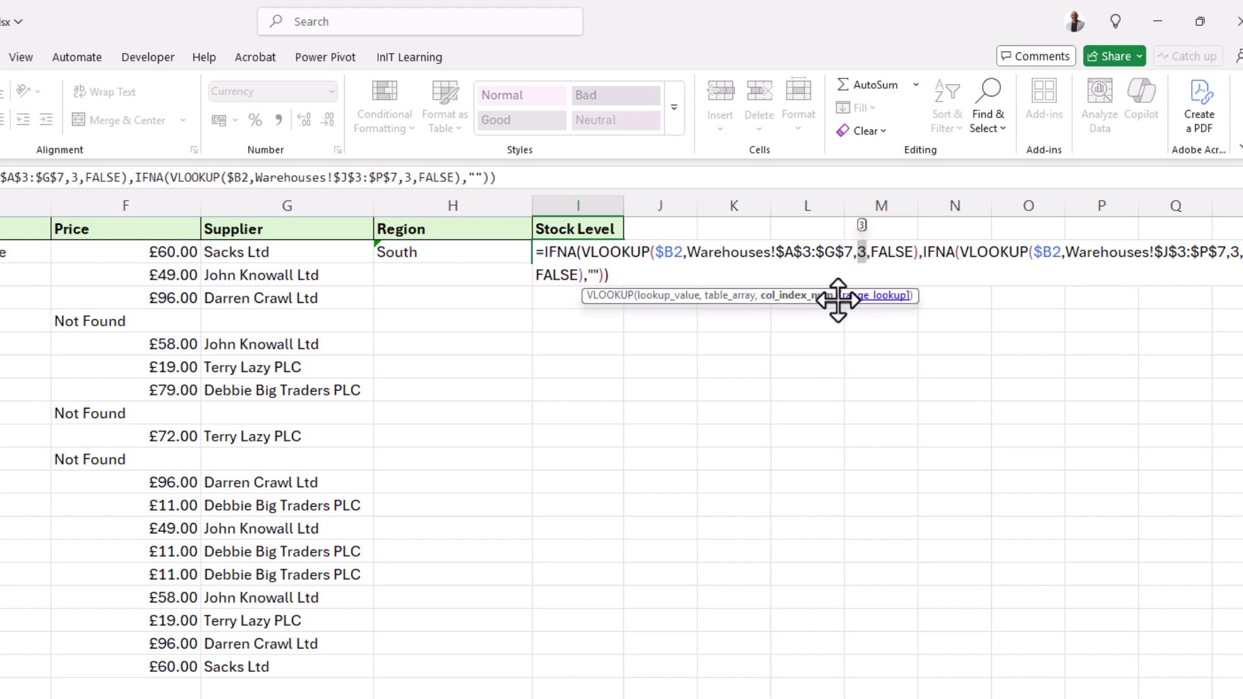
{"action": "type", "text": "4"}
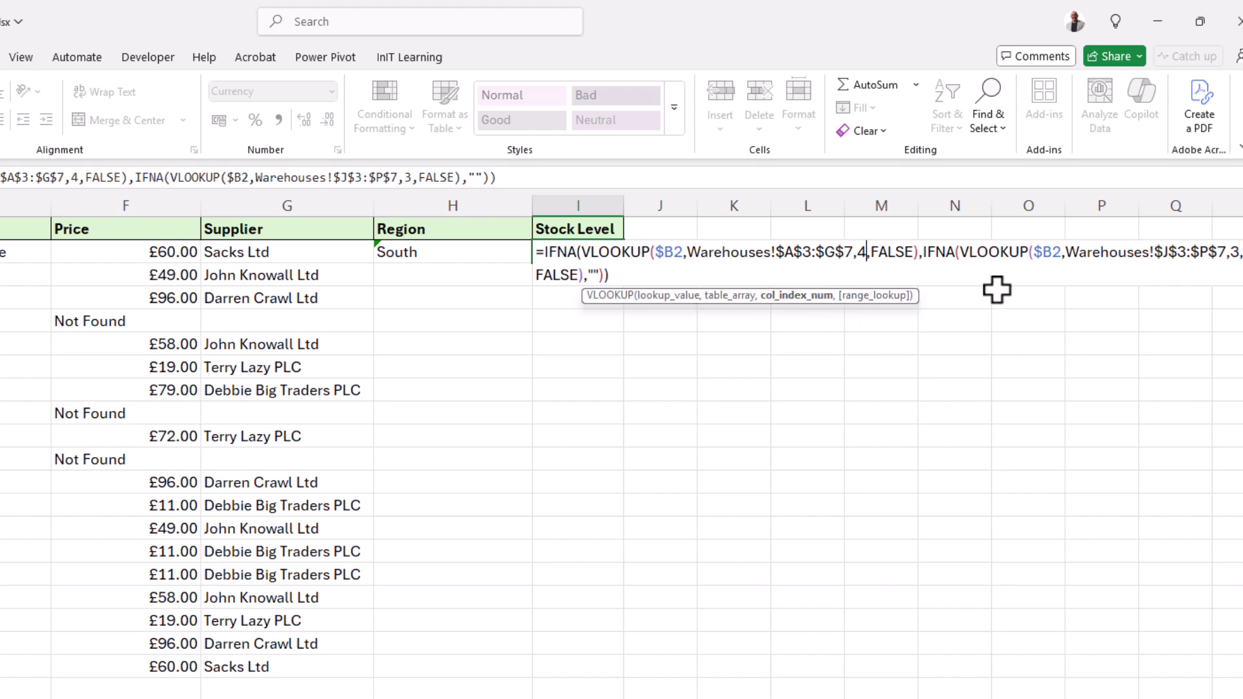
{"action": "left_click", "coordinate": [1231, 251]}
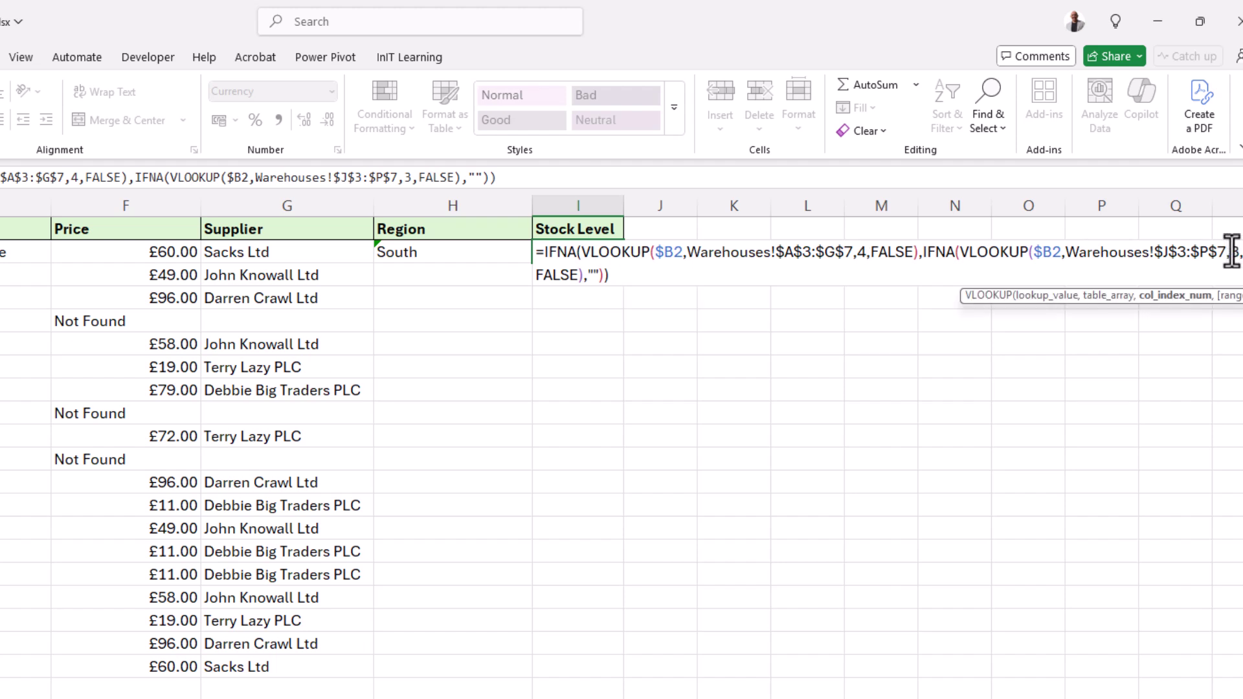
{"action": "type", "text": "4"}
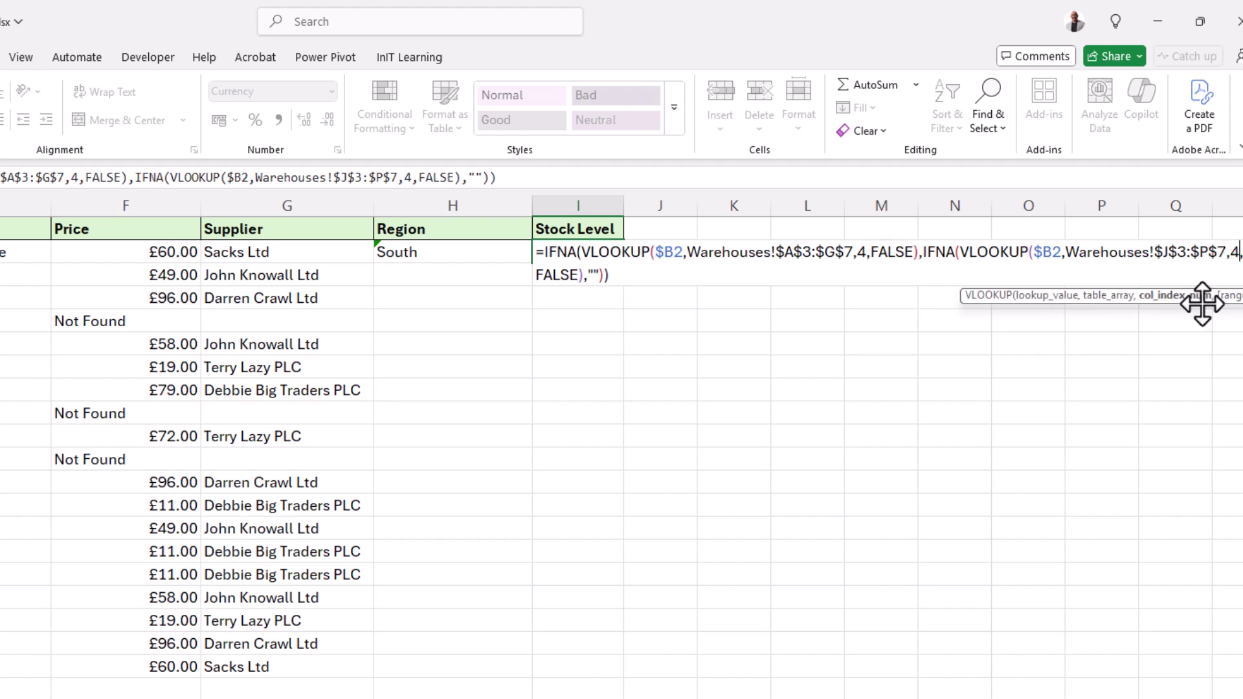
{"action": "key", "text": "Return"}
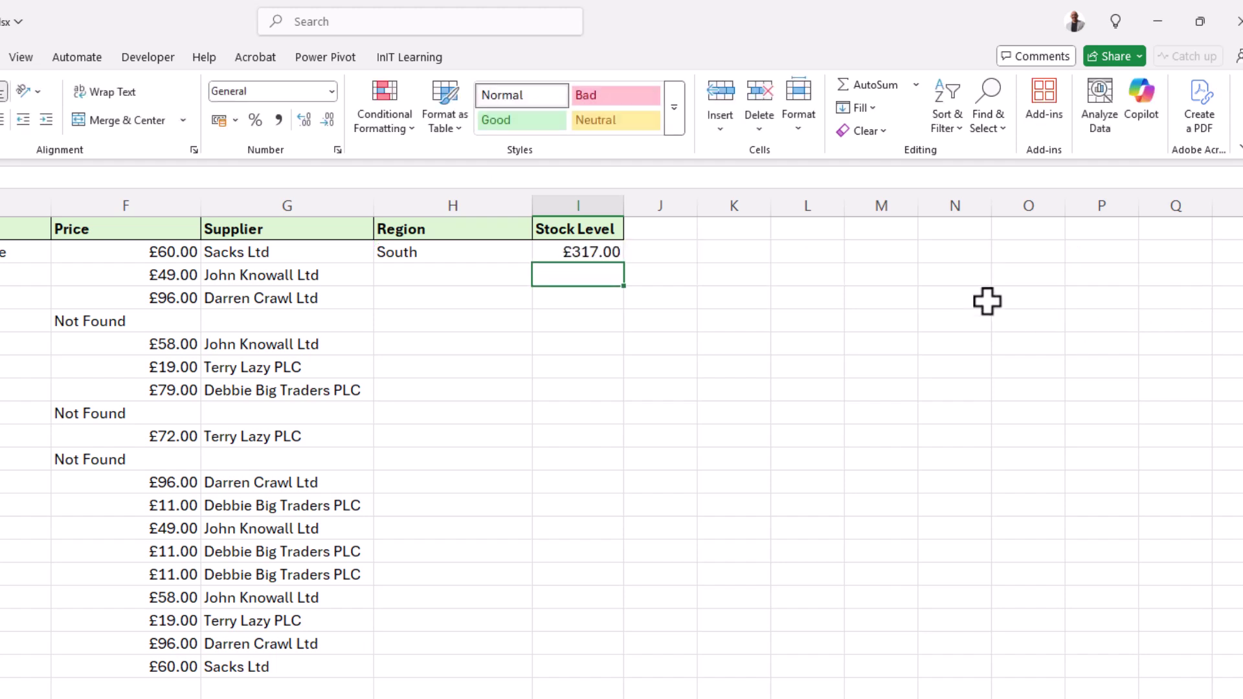
Change the number format of the Stock Level cell I2 to General.
{"action": "left_click", "coordinate": [586, 253]}
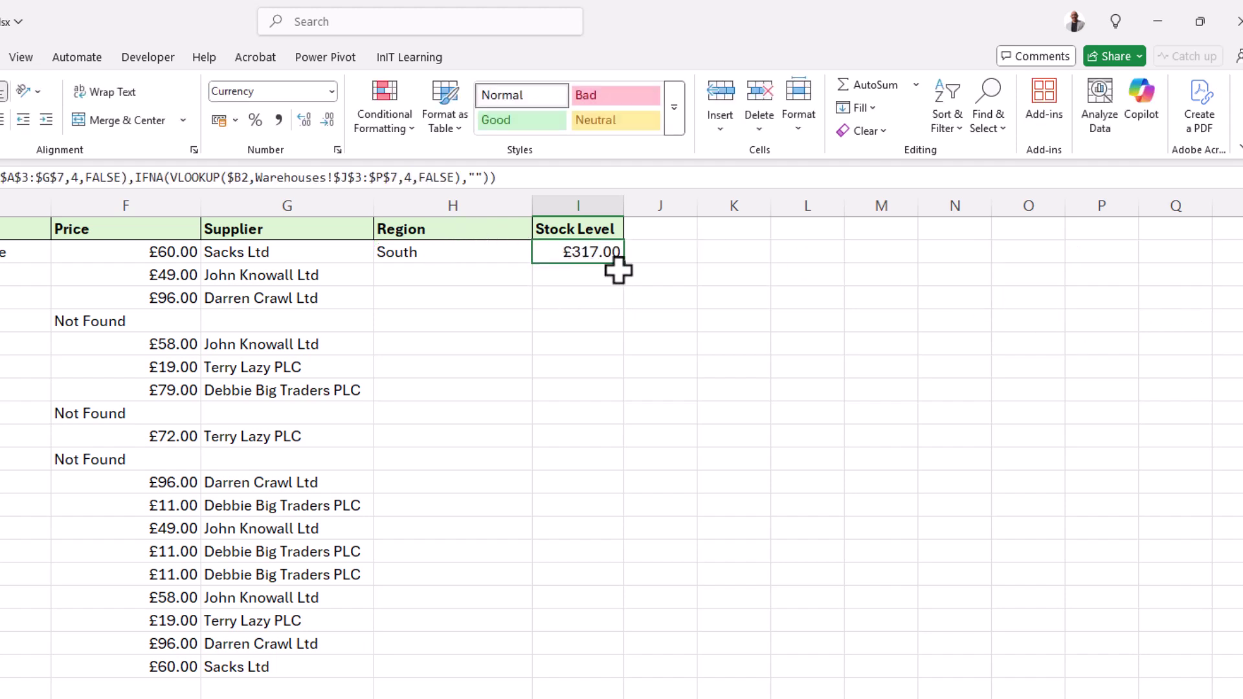
{"action": "left_click", "coordinate": [331, 91]}
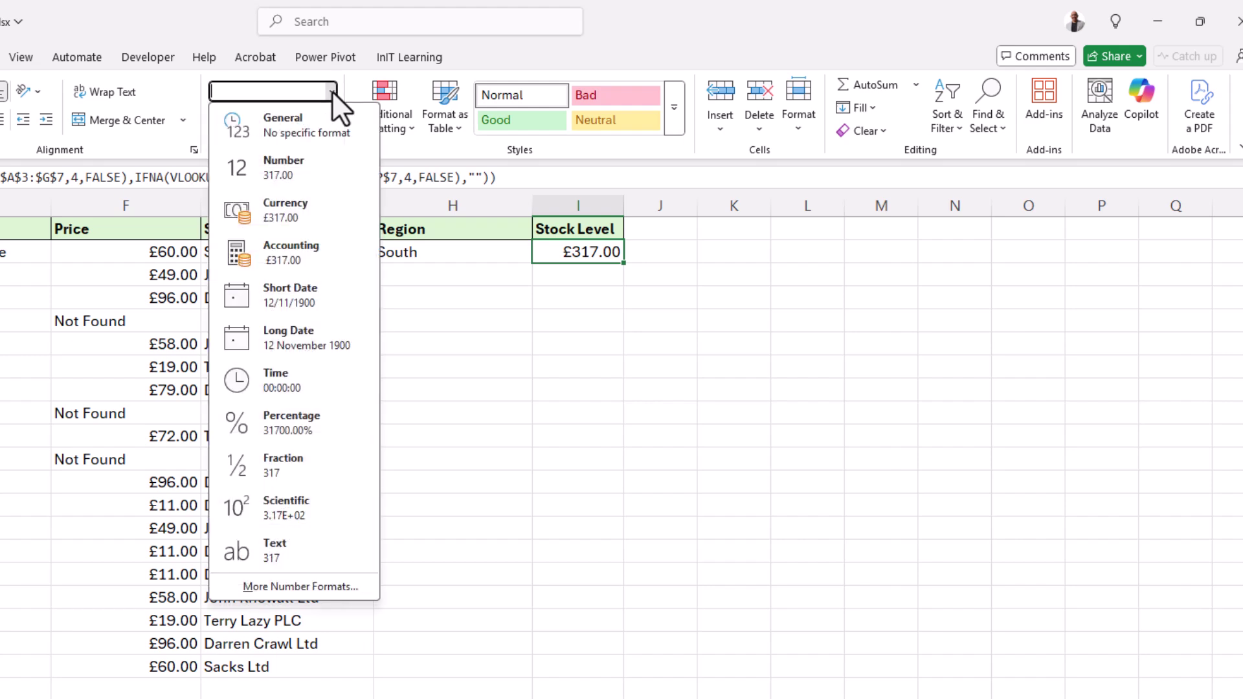
{"action": "left_click", "coordinate": [302, 163]}
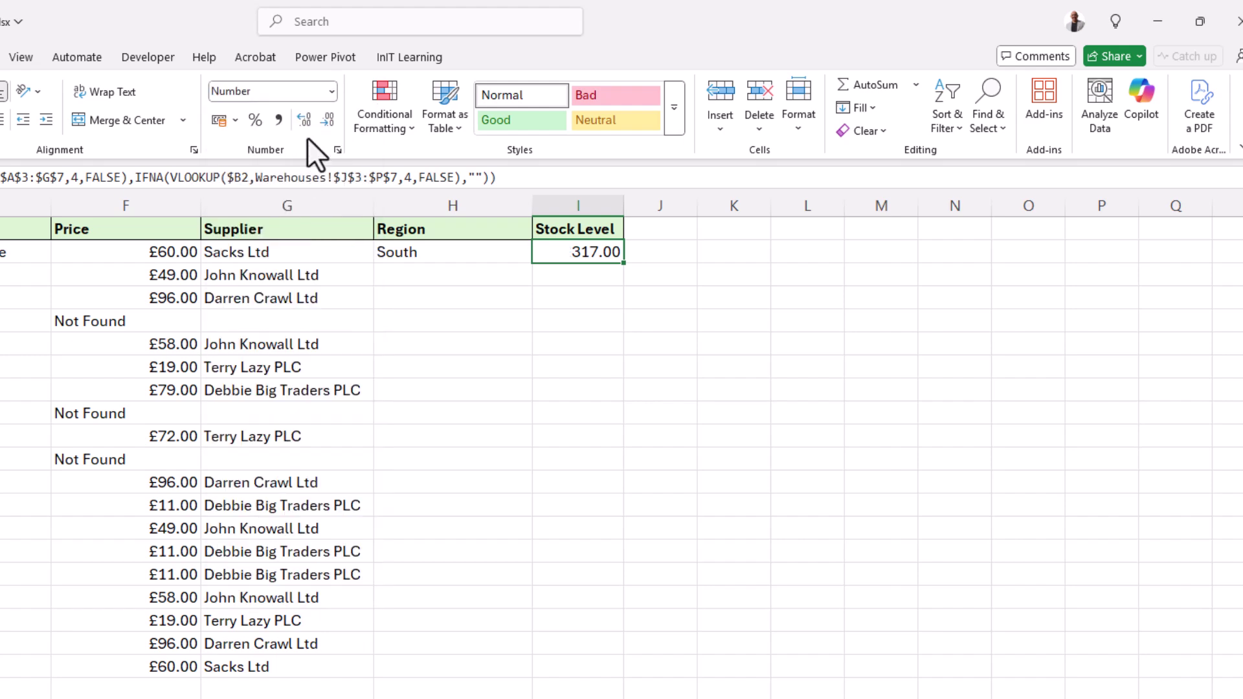
{"action": "left_click", "coordinate": [329, 91]}
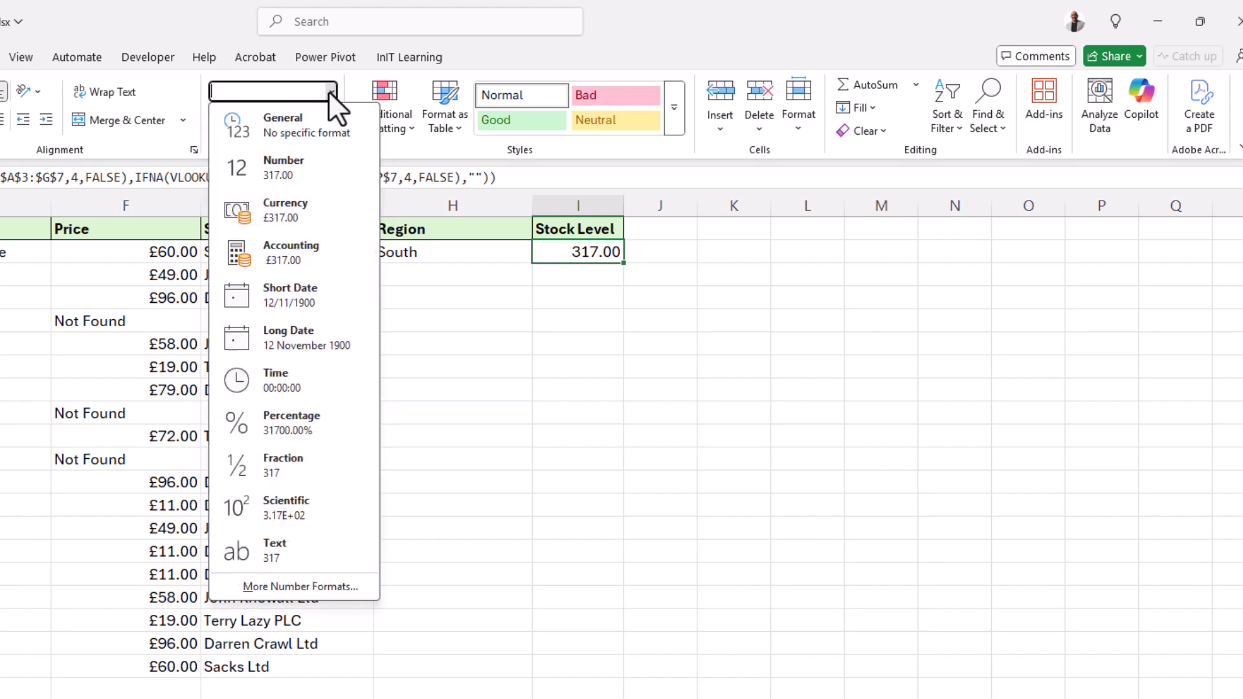
{"action": "left_click", "coordinate": [307, 122]}
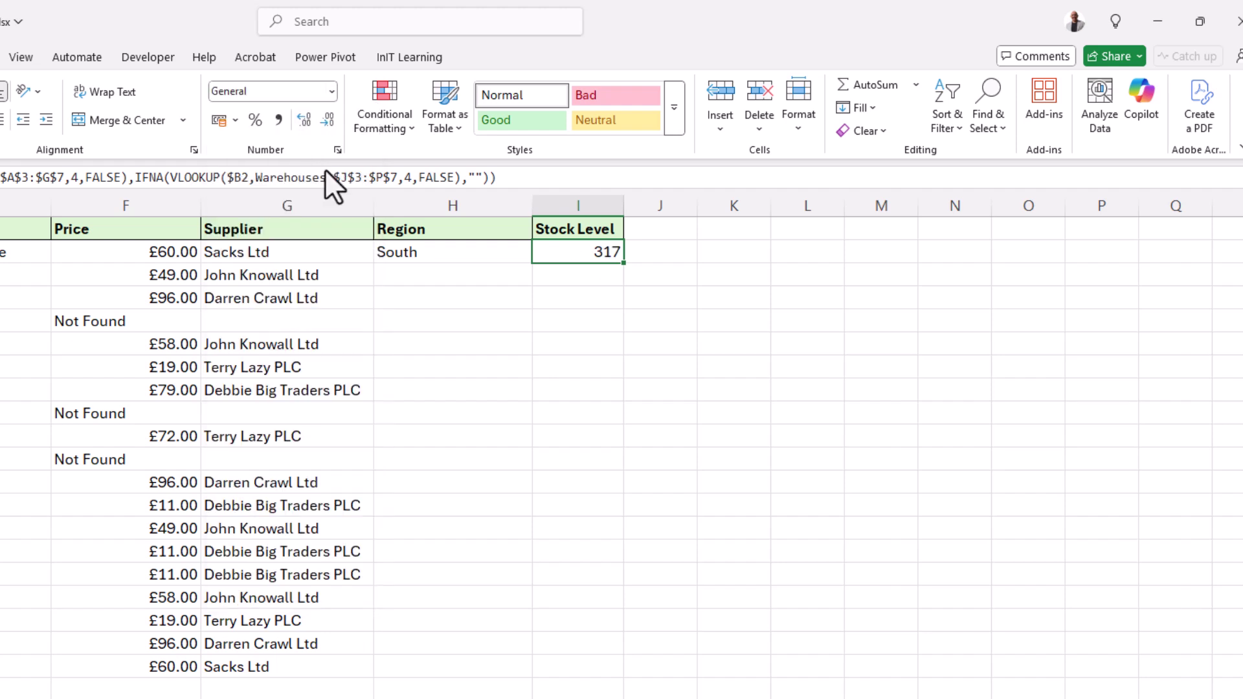
Fill the Region and Stock Level formulas from H2:I2 down to row 20 and check the results for the unmatched part in row 5.
{"action": "left_click_drag", "start_coordinate": [409, 259], "coordinate": [580, 683]}
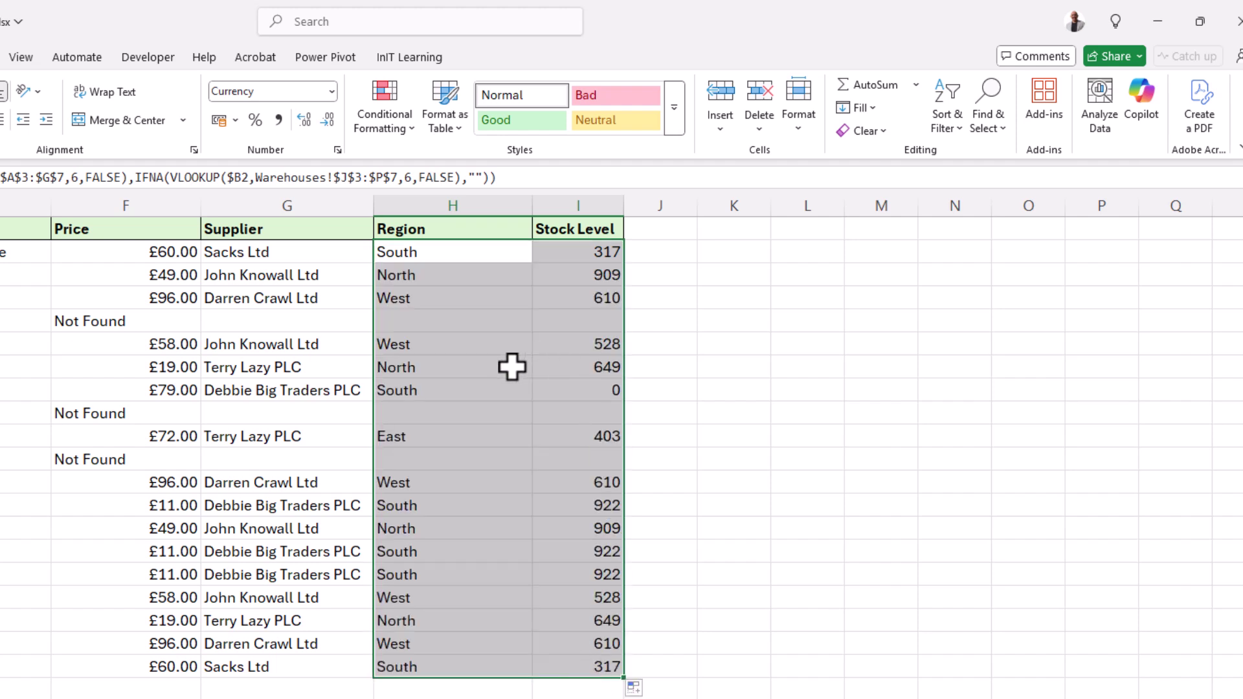
{"action": "left_click", "coordinate": [455, 256]}
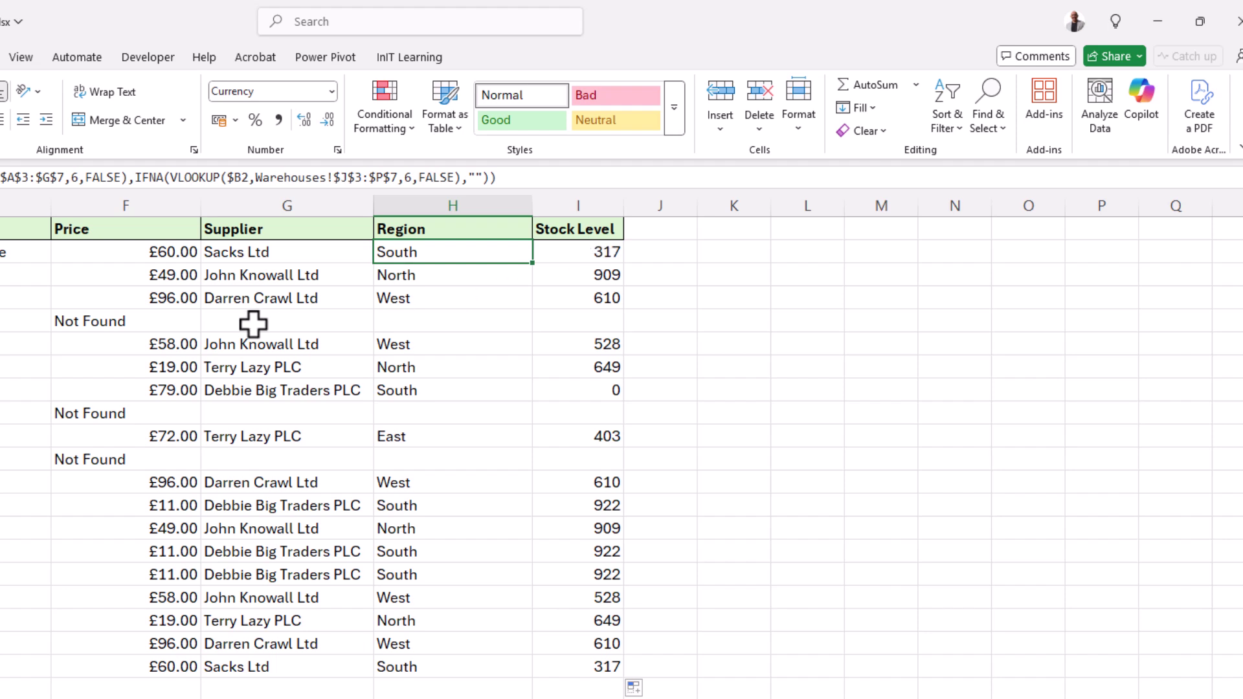
{"action": "left_click", "coordinate": [111, 321]}
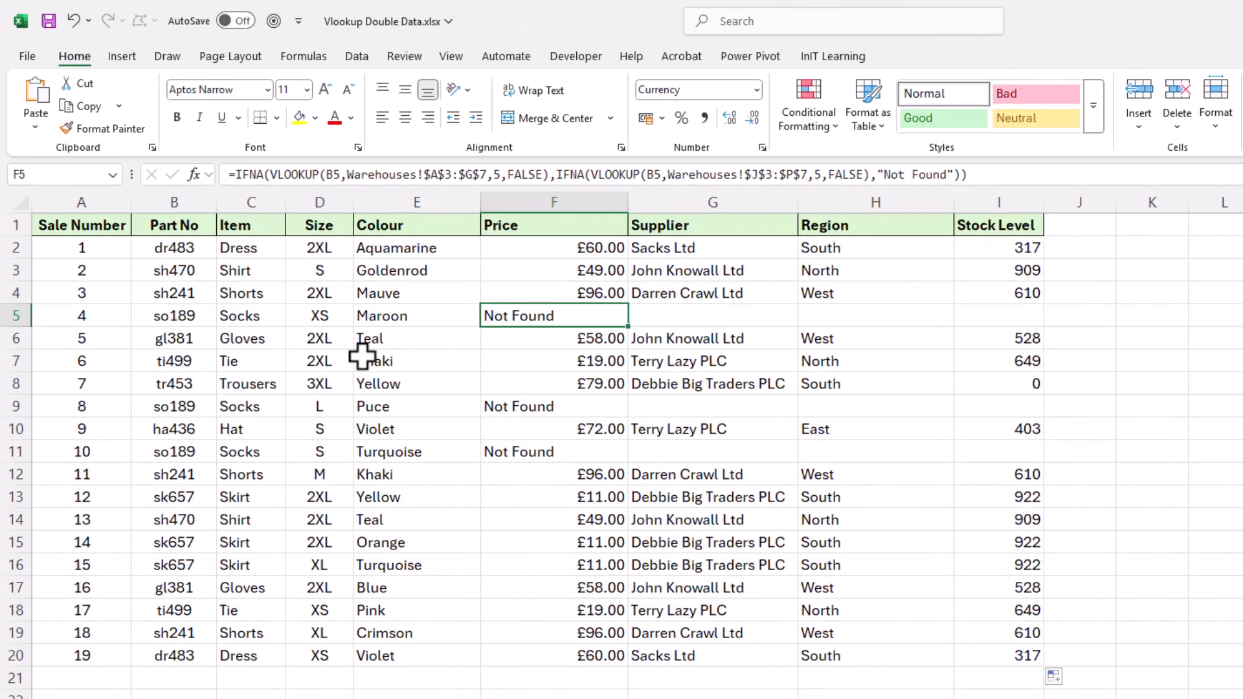
{"action": "left_click", "coordinate": [728, 314]}
{"action": "left_click_drag", "start_coordinate": [728, 313], "coordinate": [995, 312]}
{"action": "left_click", "coordinate": [1100, 677]}
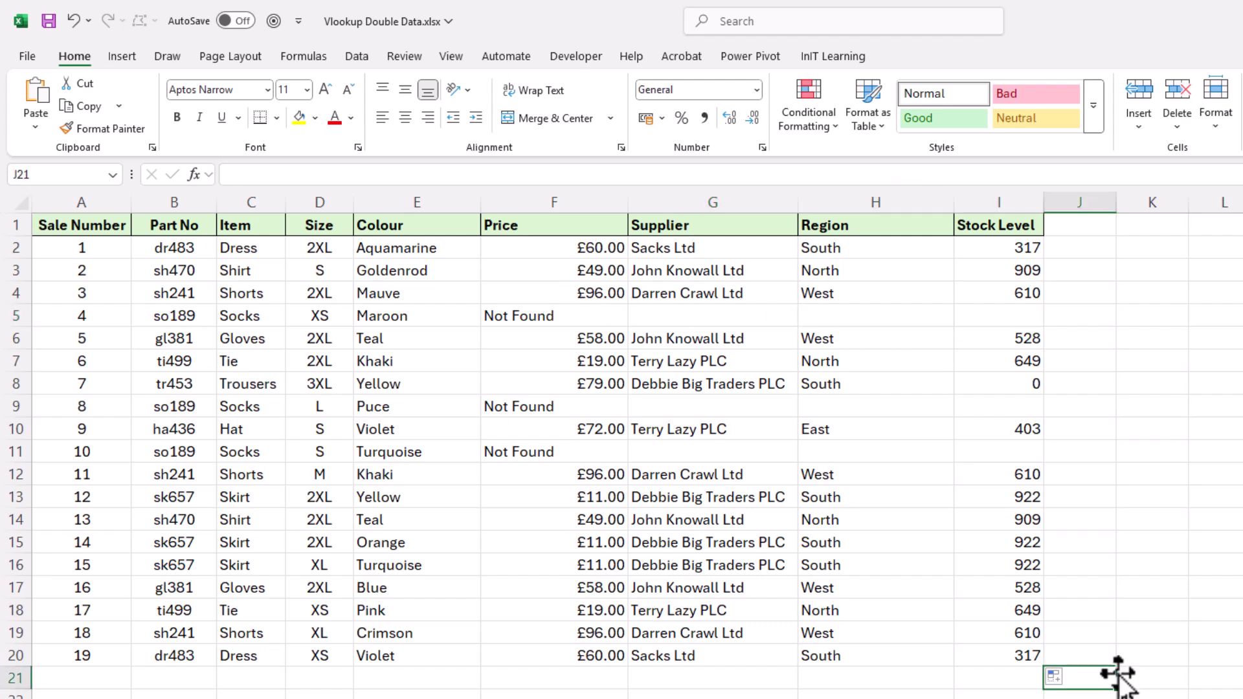